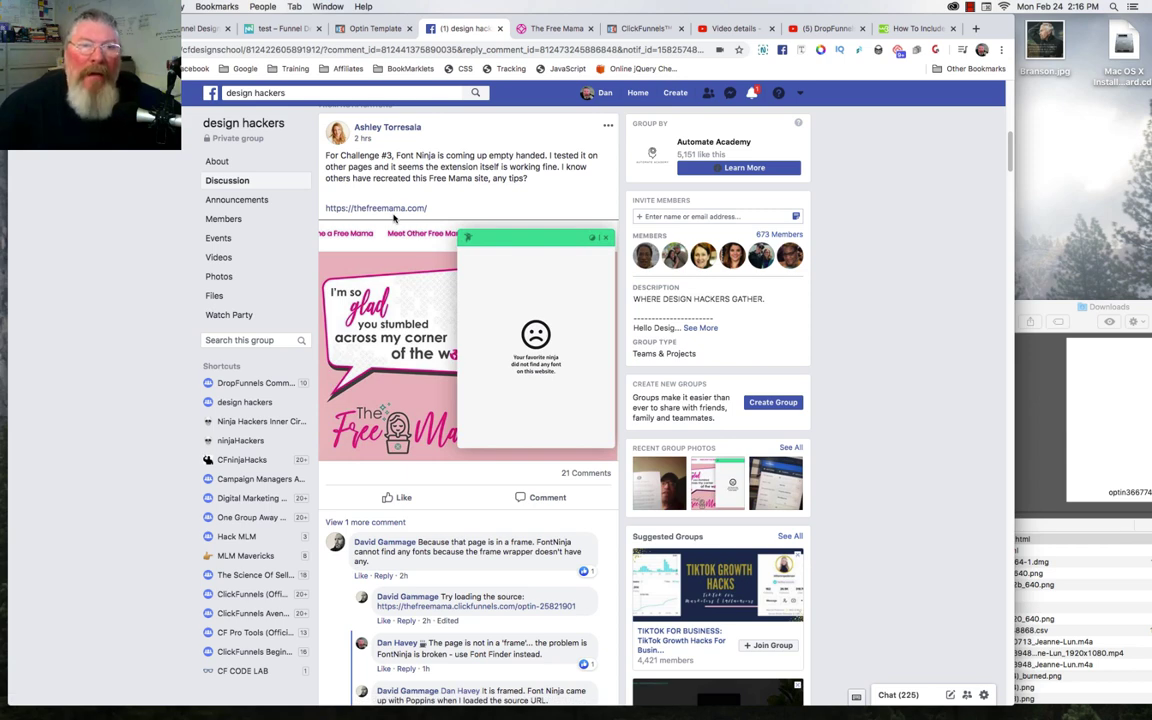
- Review the design hackers group post about Font Ninja finding no fonts on thefreemama.com, including its comment thread
{"action": "scroll", "coordinate": [380, 245], "scroll_direction": "down", "scroll_amount": 1}
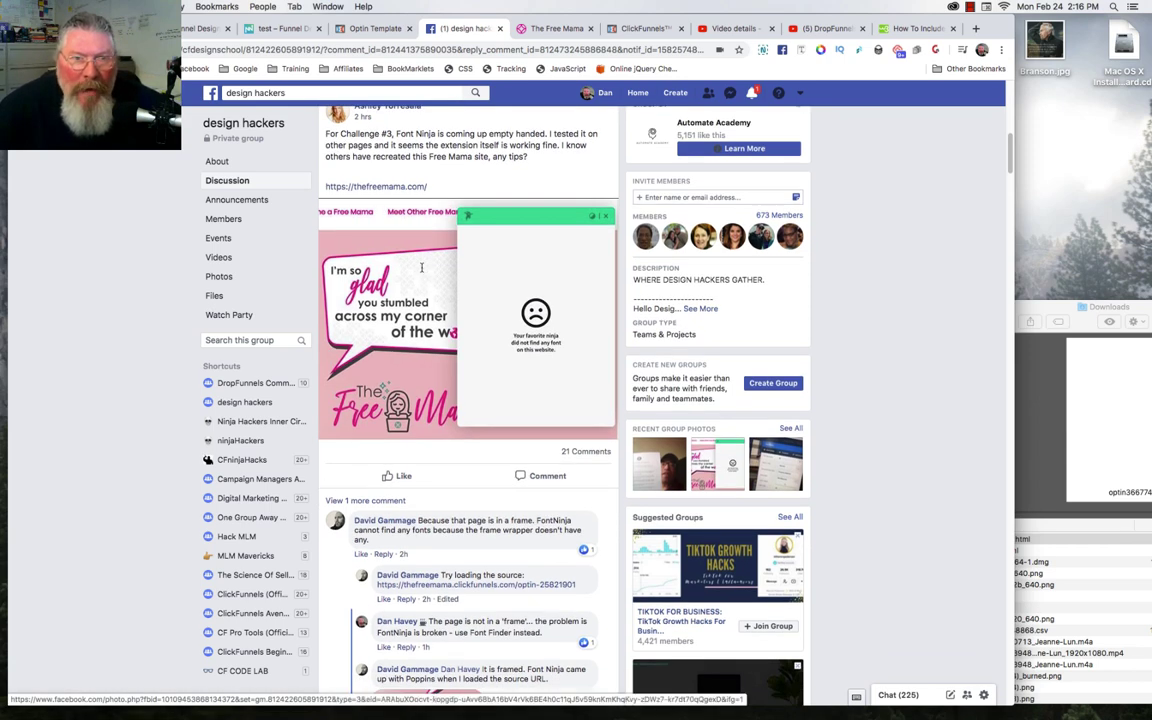
{"action": "scroll", "coordinate": [421, 267], "scroll_direction": "down", "scroll_amount": 10}
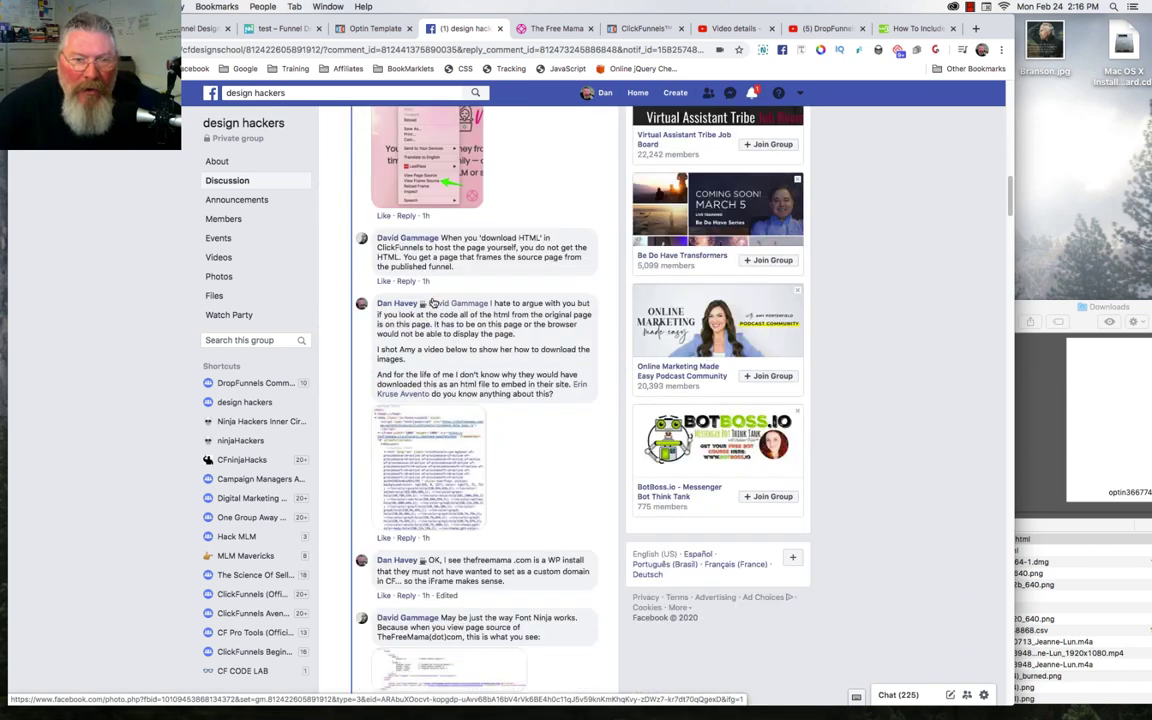
{"action": "scroll", "coordinate": [433, 302], "scroll_direction": "down", "scroll_amount": 10}
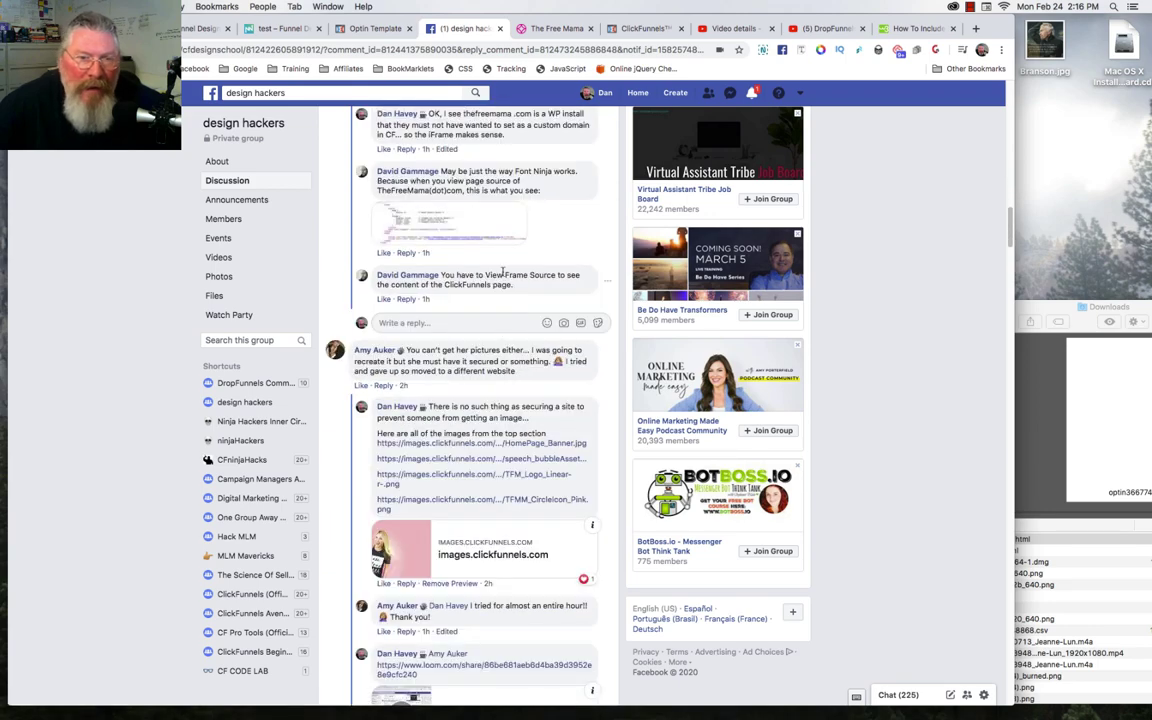
{"action": "scroll", "coordinate": [480, 395], "scroll_direction": "up", "scroll_amount": 15}
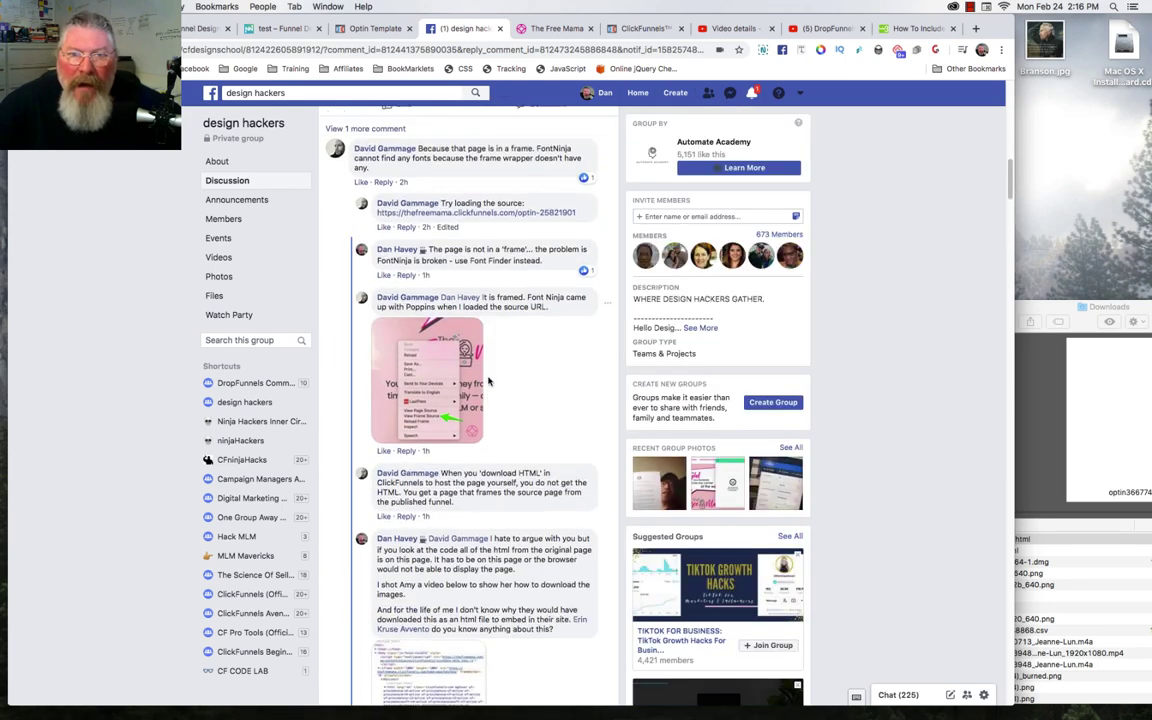
{"action": "scroll", "coordinate": [488, 381], "scroll_direction": "up", "scroll_amount": 3}
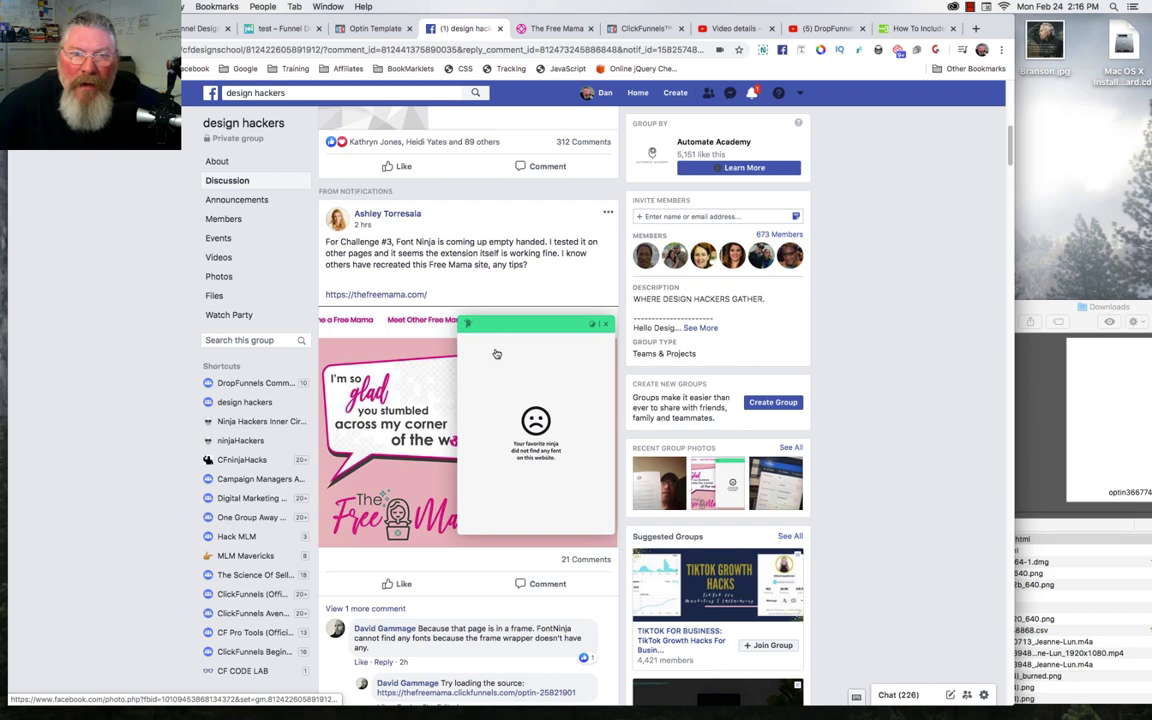
{"action": "scroll", "coordinate": [430, 380], "scroll_direction": "down", "scroll_amount": 4}
{"action": "scroll", "coordinate": [461, 399], "scroll_direction": "up", "scroll_amount": 4}
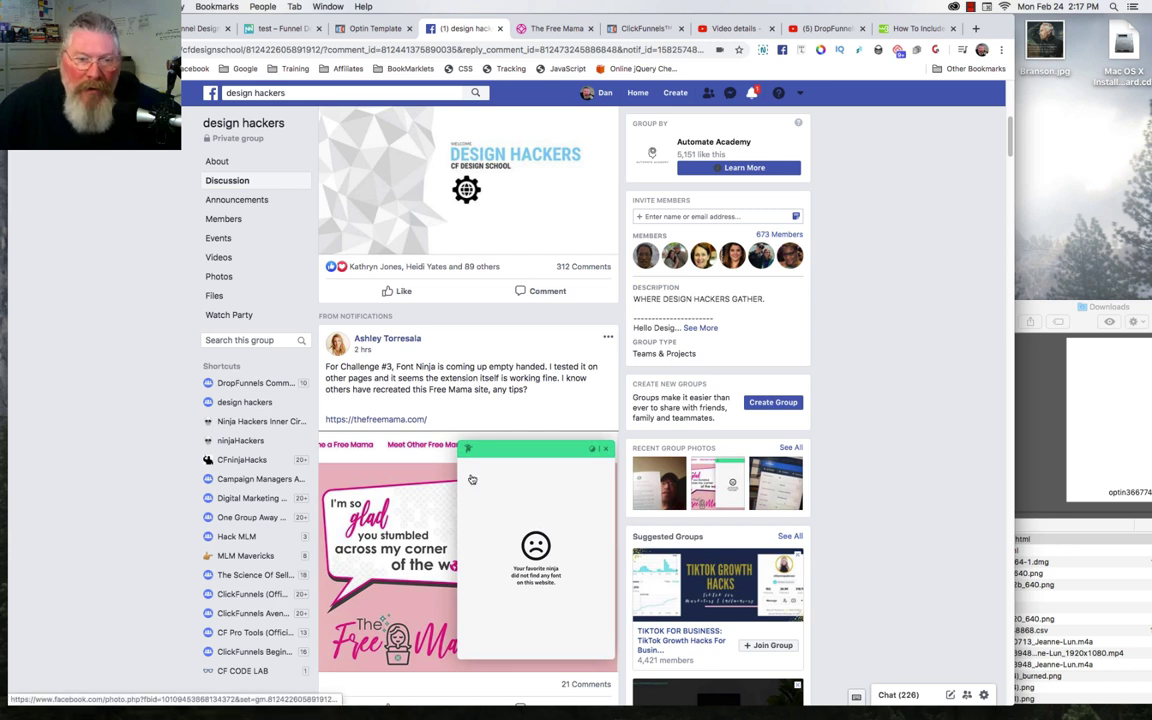
{"action": "scroll", "coordinate": [470, 415], "scroll_direction": "down", "scroll_amount": 1}
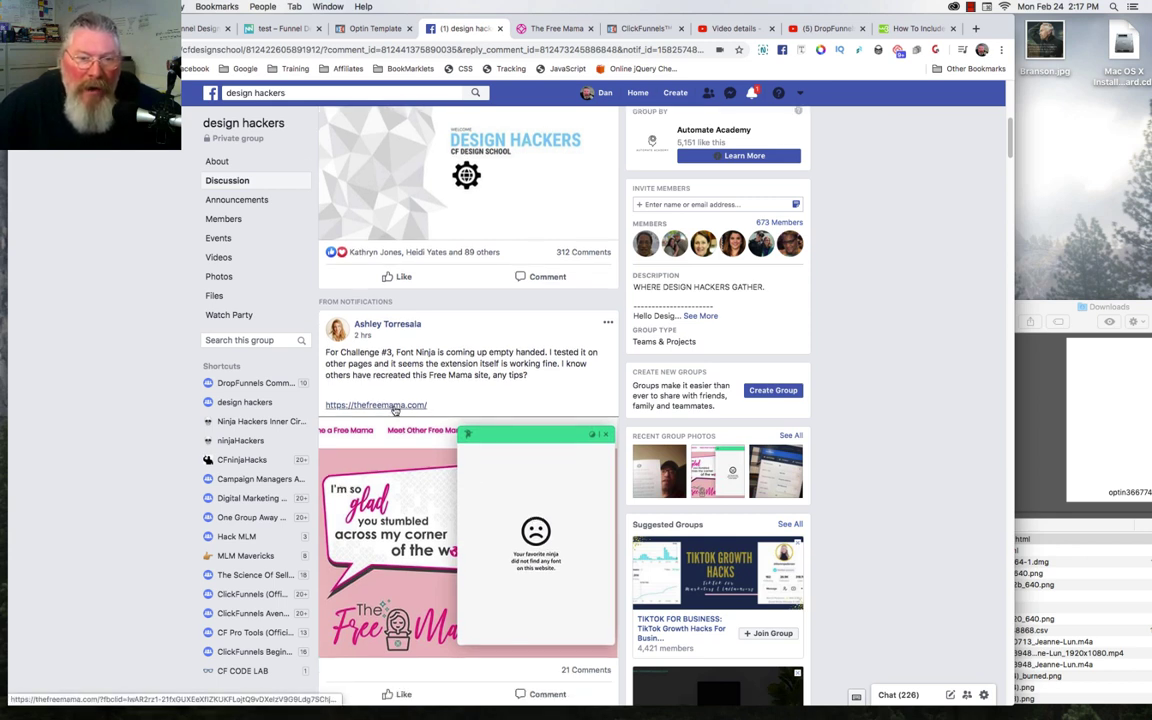
- Go to the open Free Mama site and reload it without the fbclid tracking parameter in its address
{"action": "left_click", "coordinate": [548, 29]}
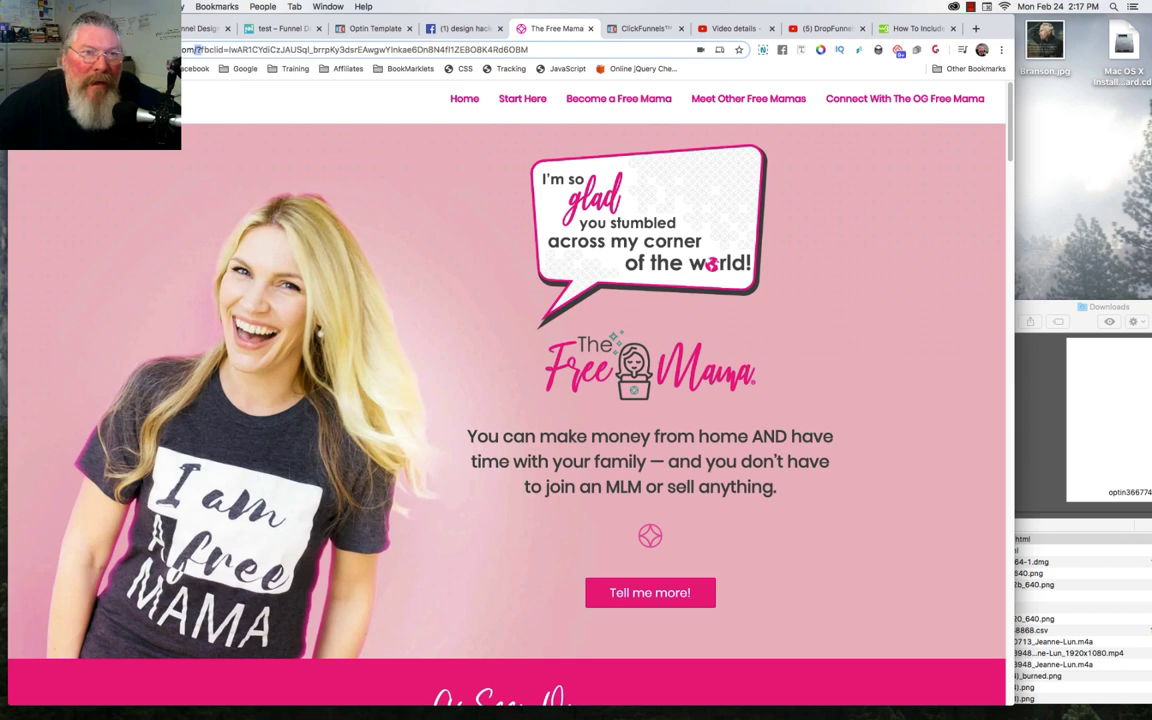
{"action": "left_click_drag", "start_coordinate": [197, 50], "coordinate": [530, 50]}
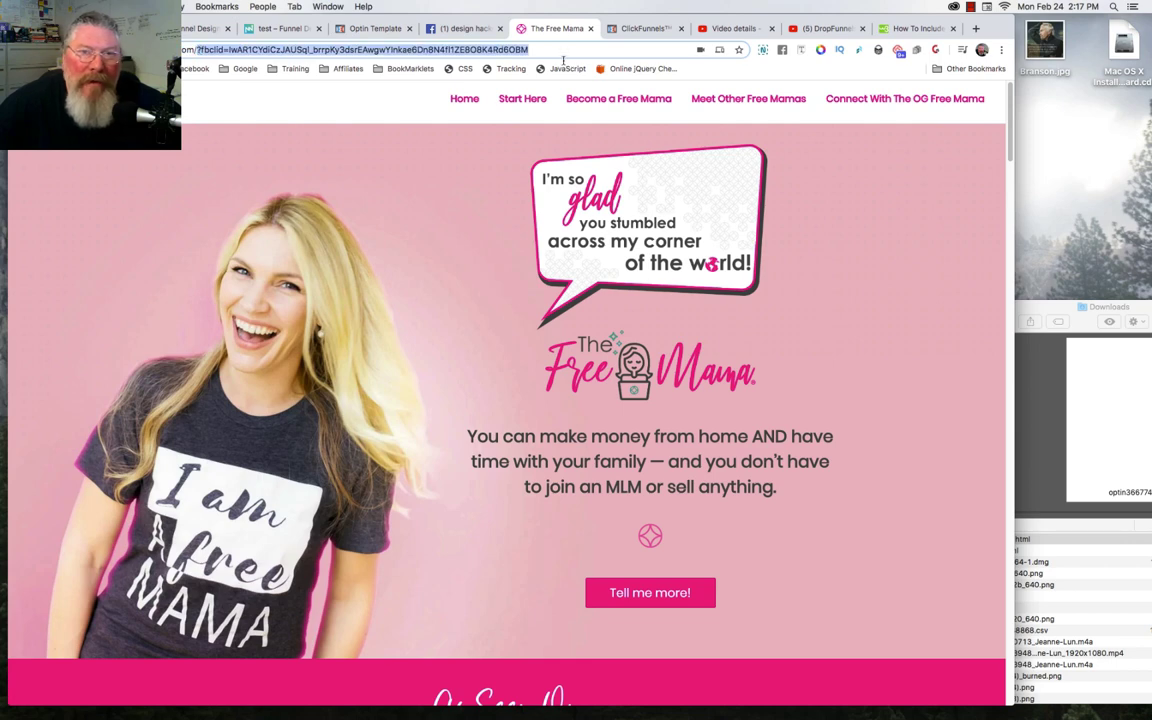
{"action": "key", "text": "BackSpace"}
{"action": "key", "text": "Return"}
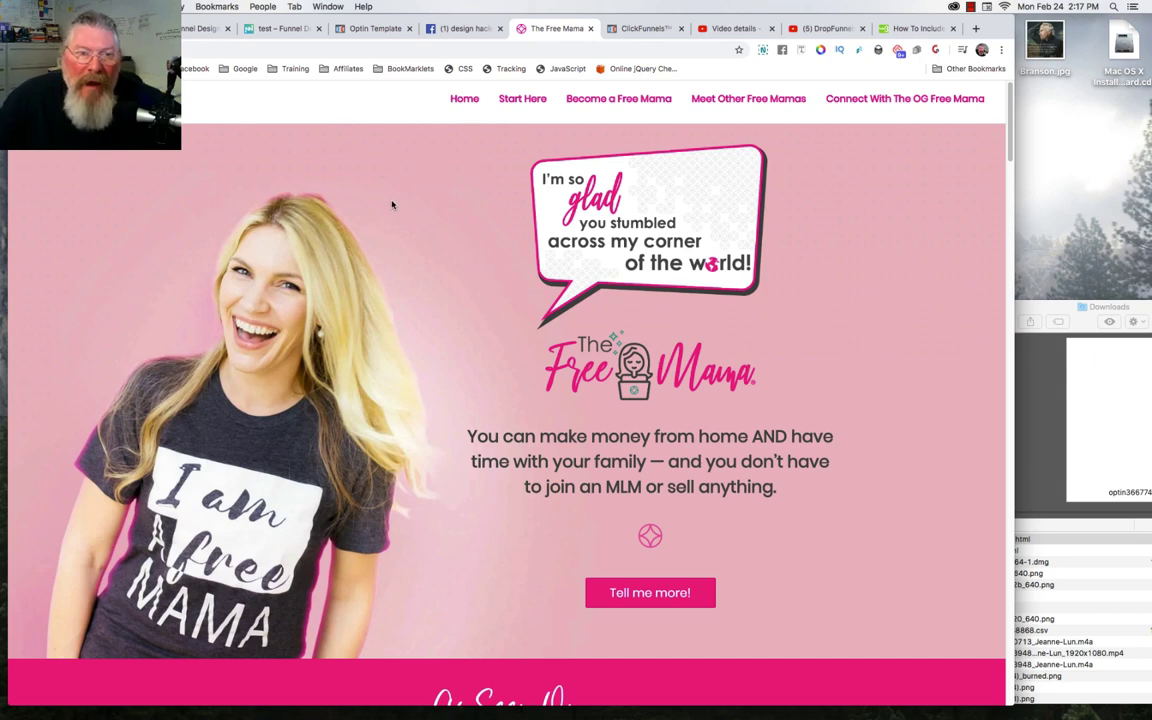
- View the Free Mama page source and highlight the line containing the iframe element
{"action": "right_click", "coordinate": [448, 172]}
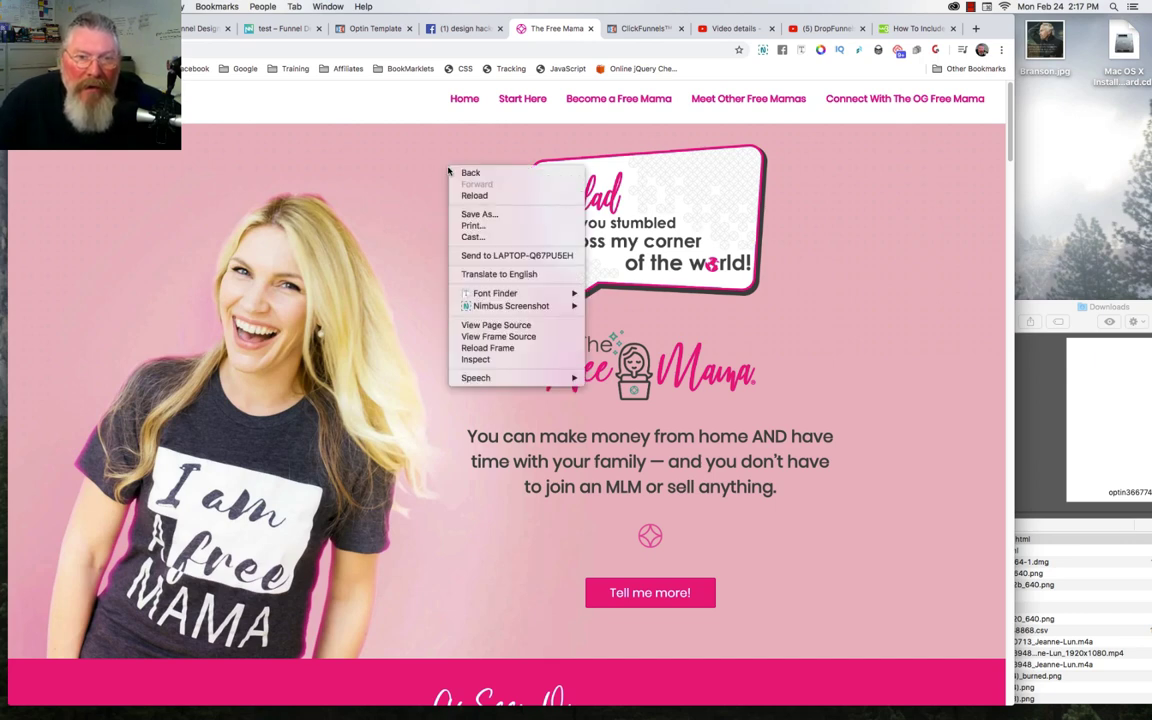
{"action": "left_click", "coordinate": [490, 326]}
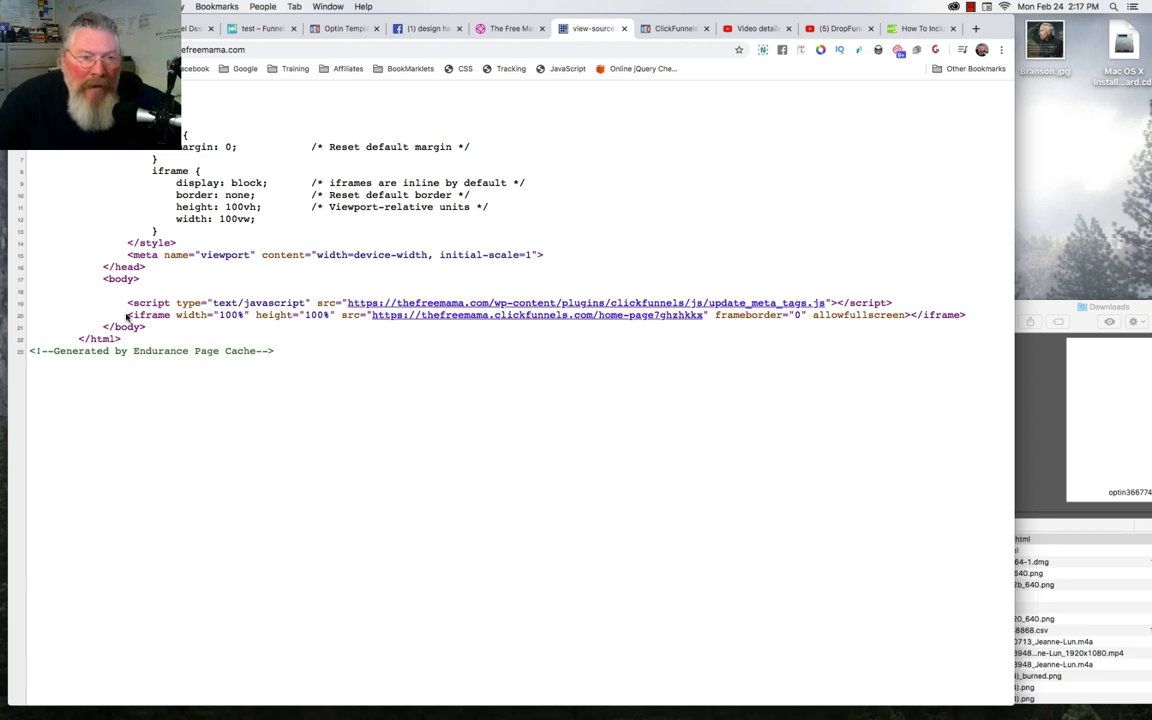
{"action": "left_click_drag", "start_coordinate": [128, 316], "coordinate": [962, 316]}
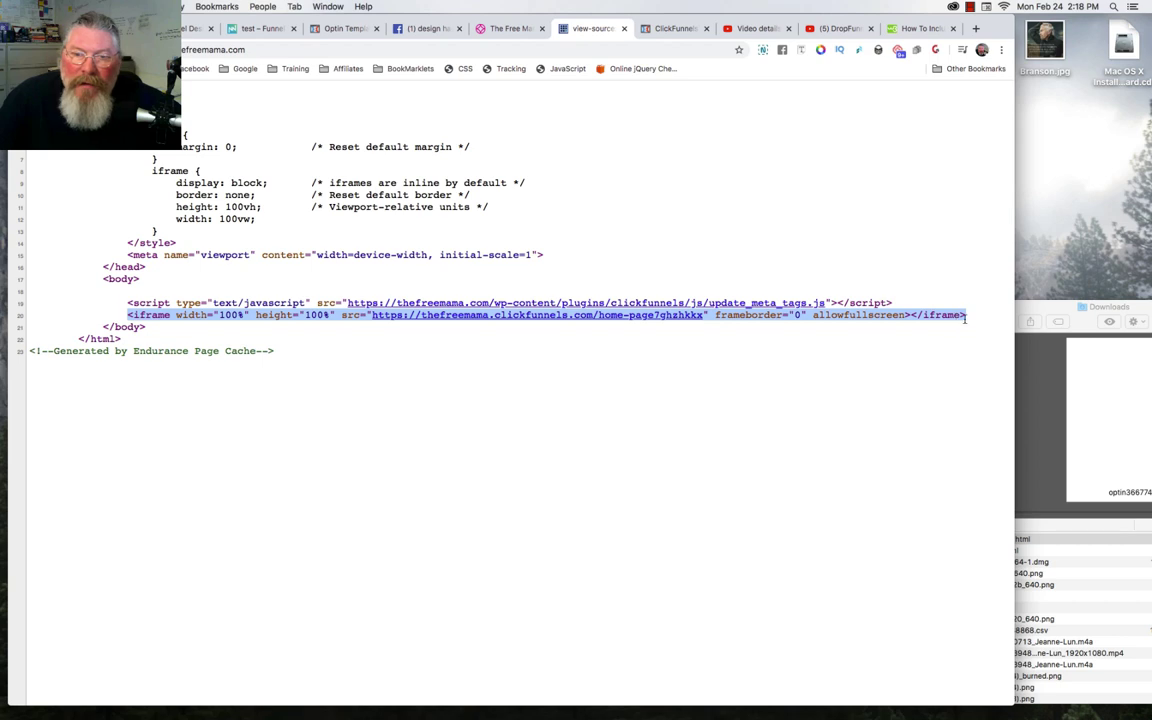
{"action": "left_click", "coordinate": [771, 363]}
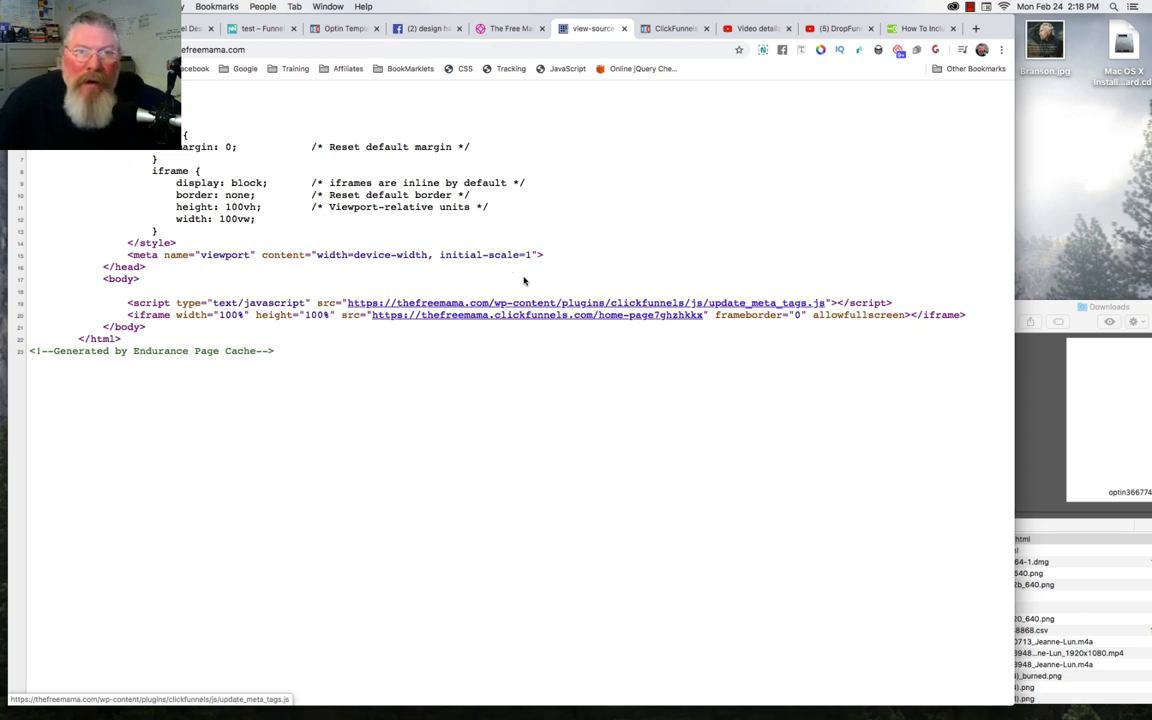
- View the frame source of the Free Mama page and skim the embedded ClickFunnels page's code
{"action": "left_click", "coordinate": [523, 33]}
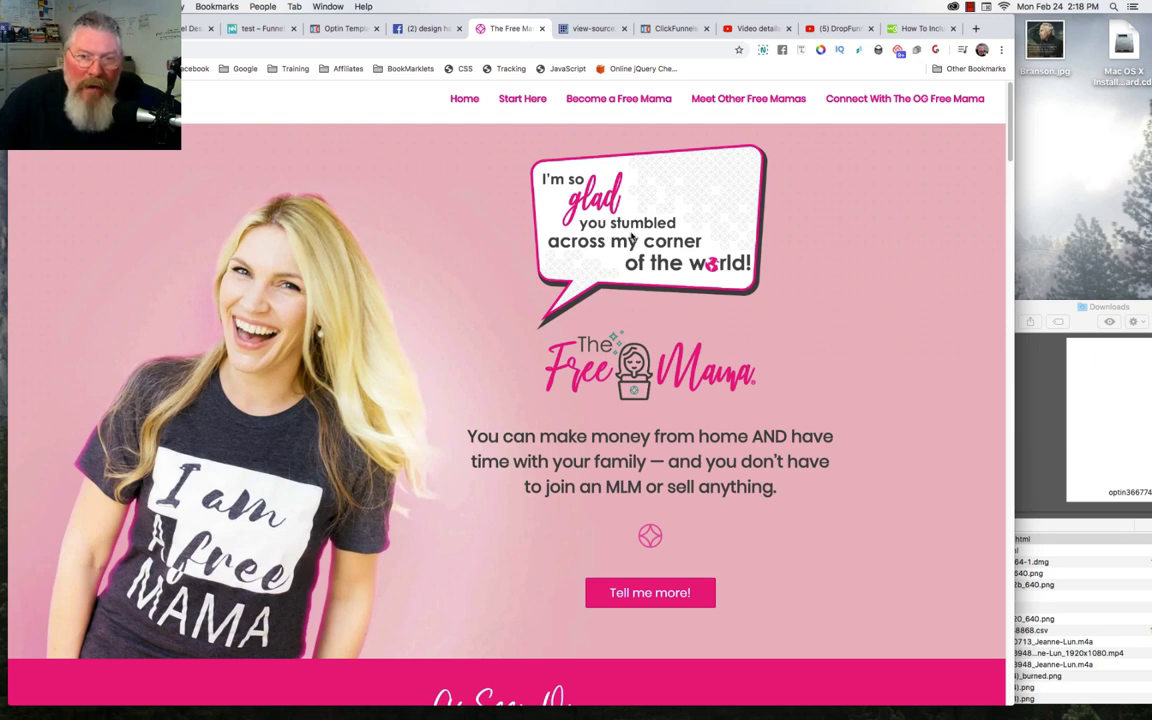
{"action": "right_click", "coordinate": [439, 213]}
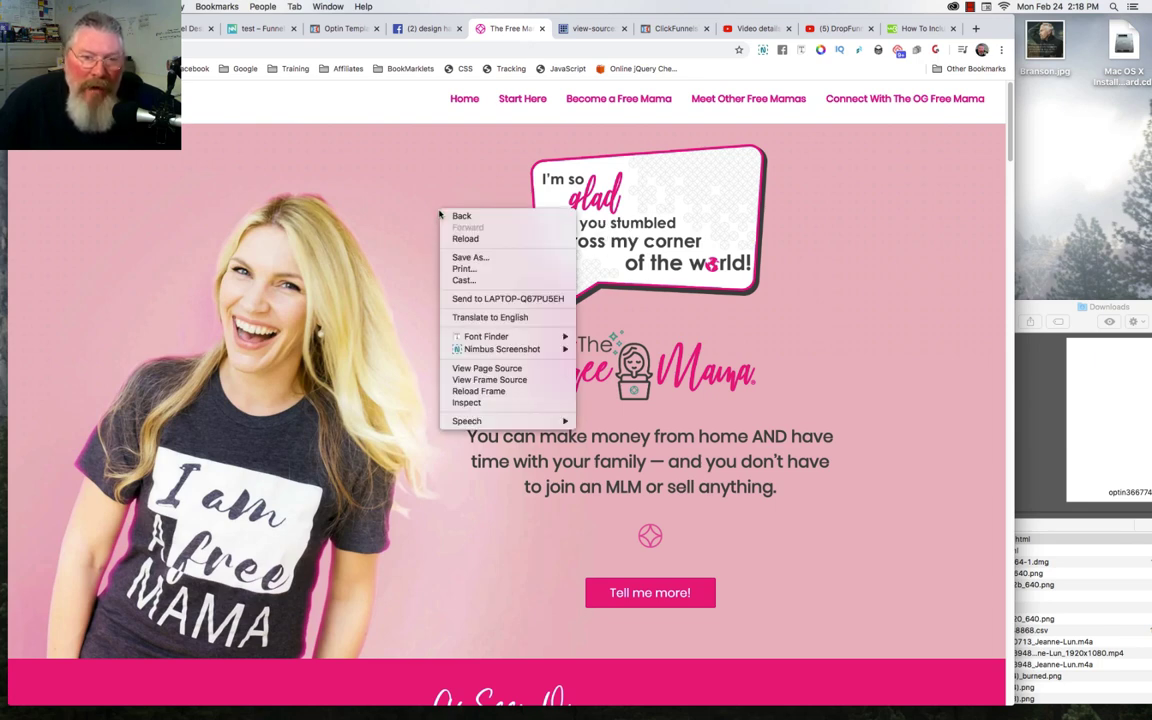
{"action": "left_click", "coordinate": [485, 381]}
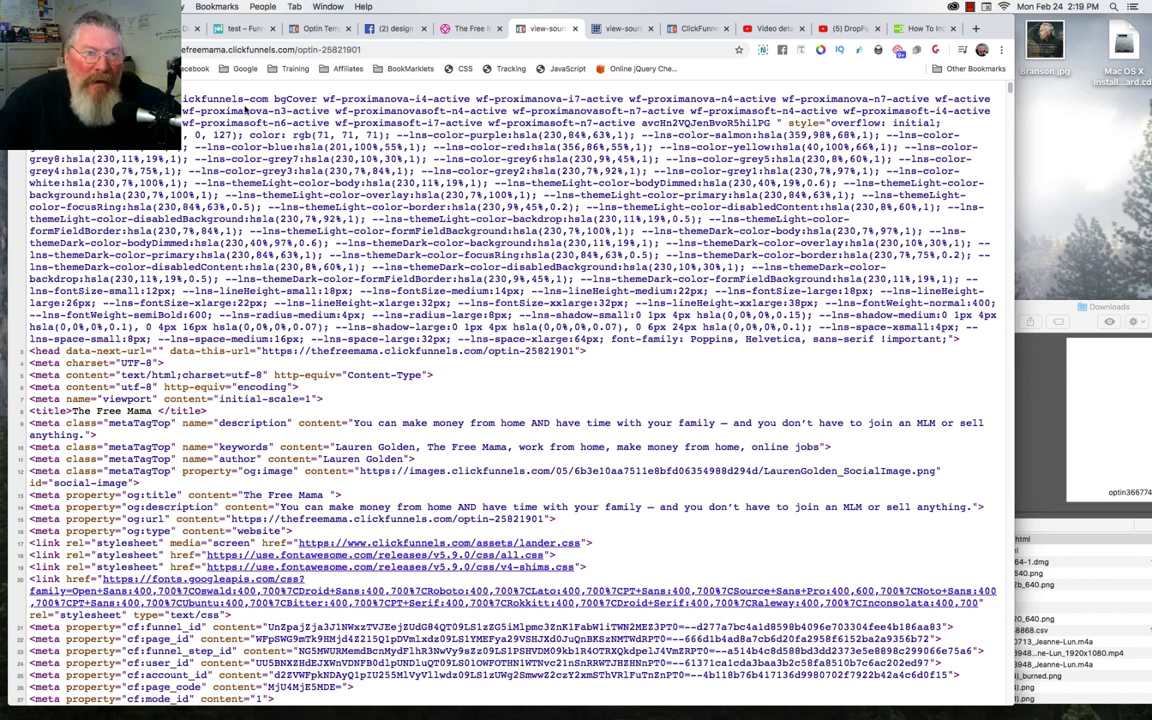
{"action": "scroll", "coordinate": [320, 152], "scroll_direction": "down", "scroll_amount": 10}
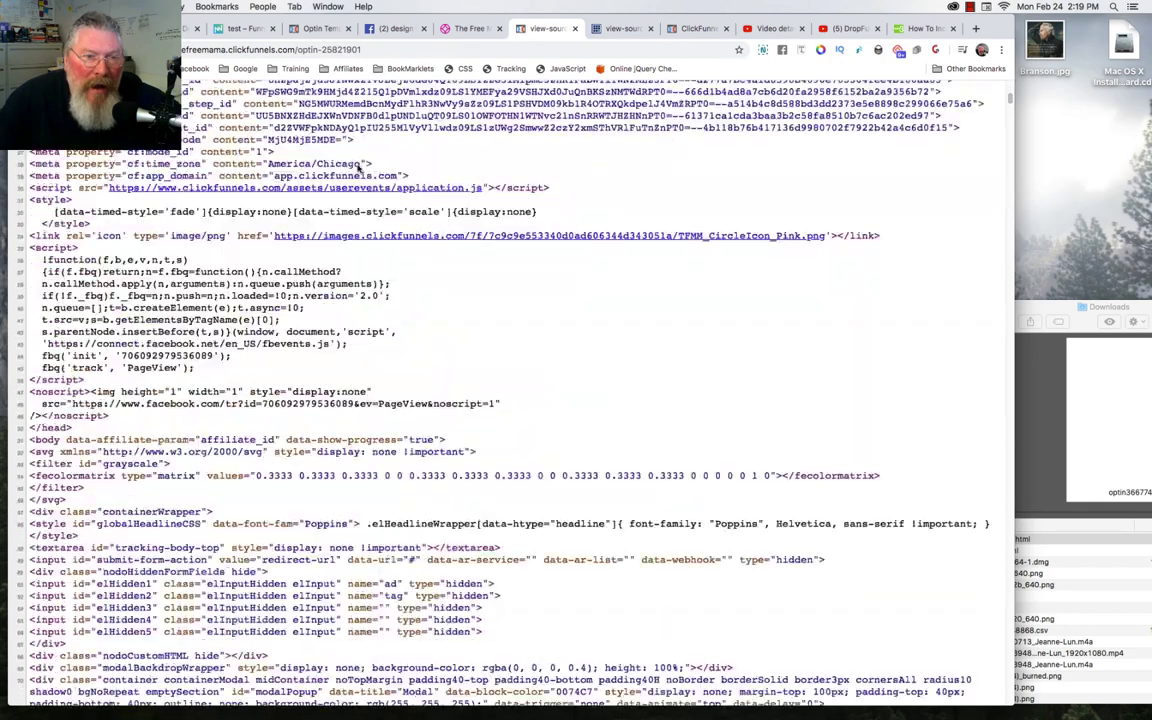
{"action": "scroll", "coordinate": [358, 170], "scroll_direction": "up", "scroll_amount": 15}
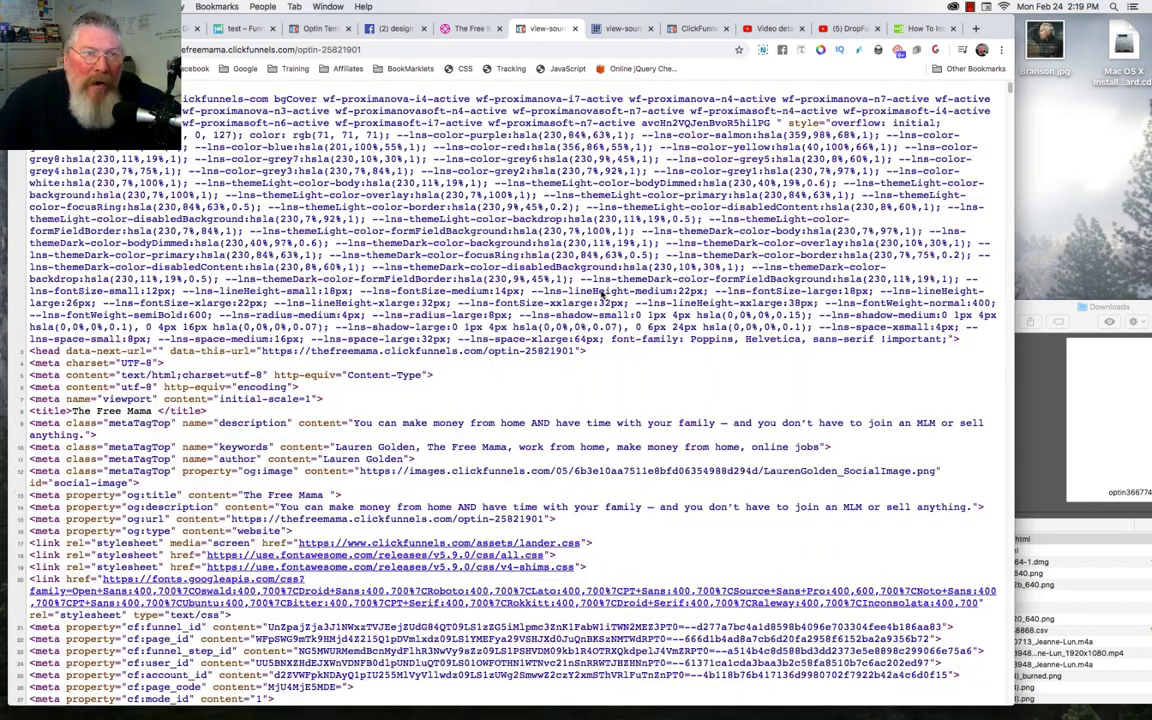
- Return to the Free Mama page source and open the thefreemama.clickfunnels.com link used as the iframe's source
{"action": "left_click", "coordinate": [467, 30]}
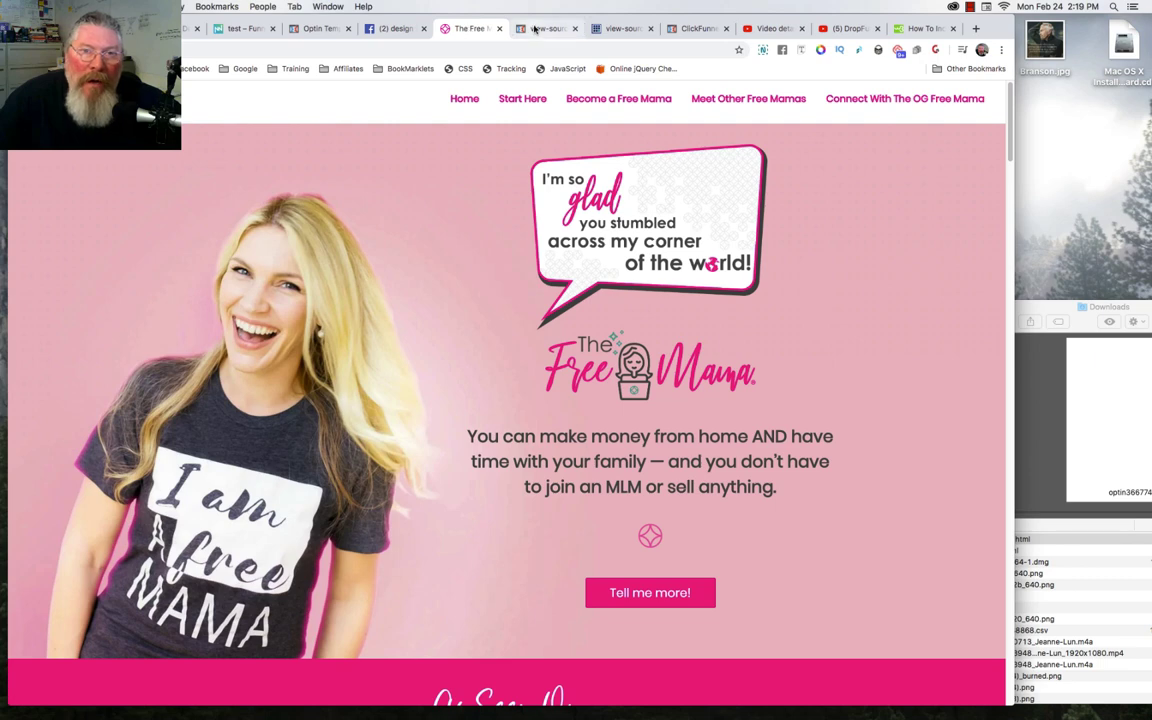
{"action": "left_click", "coordinate": [624, 30]}
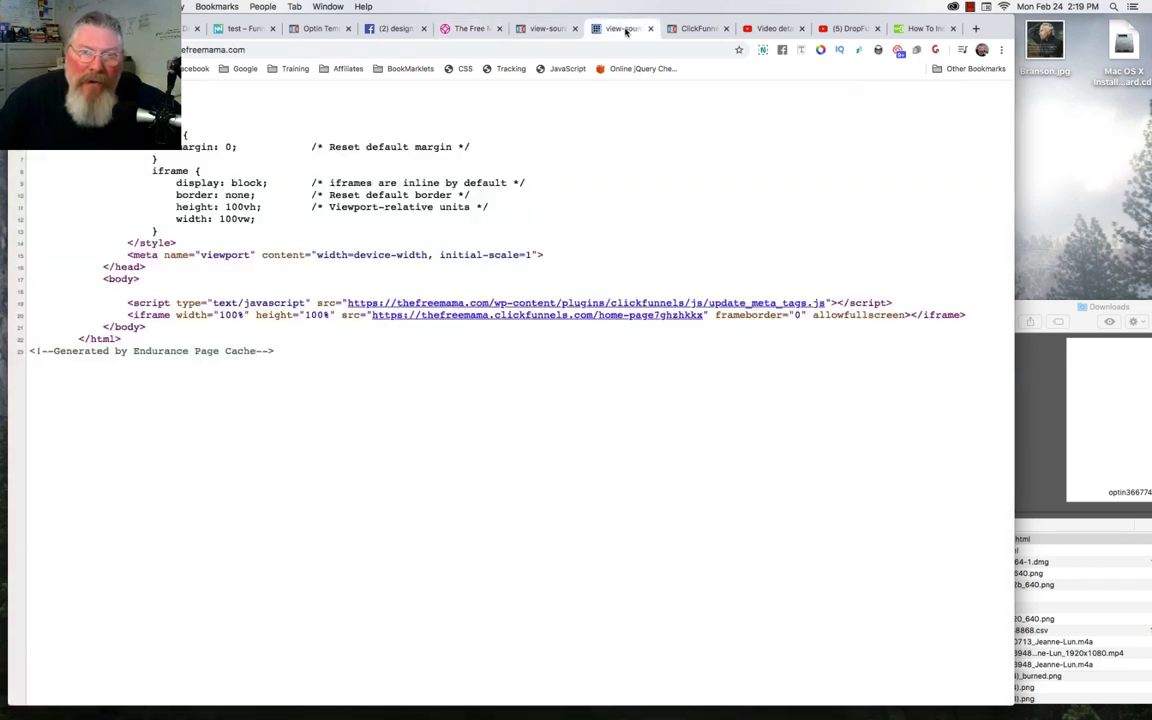
{"action": "left_click", "coordinate": [523, 316]}
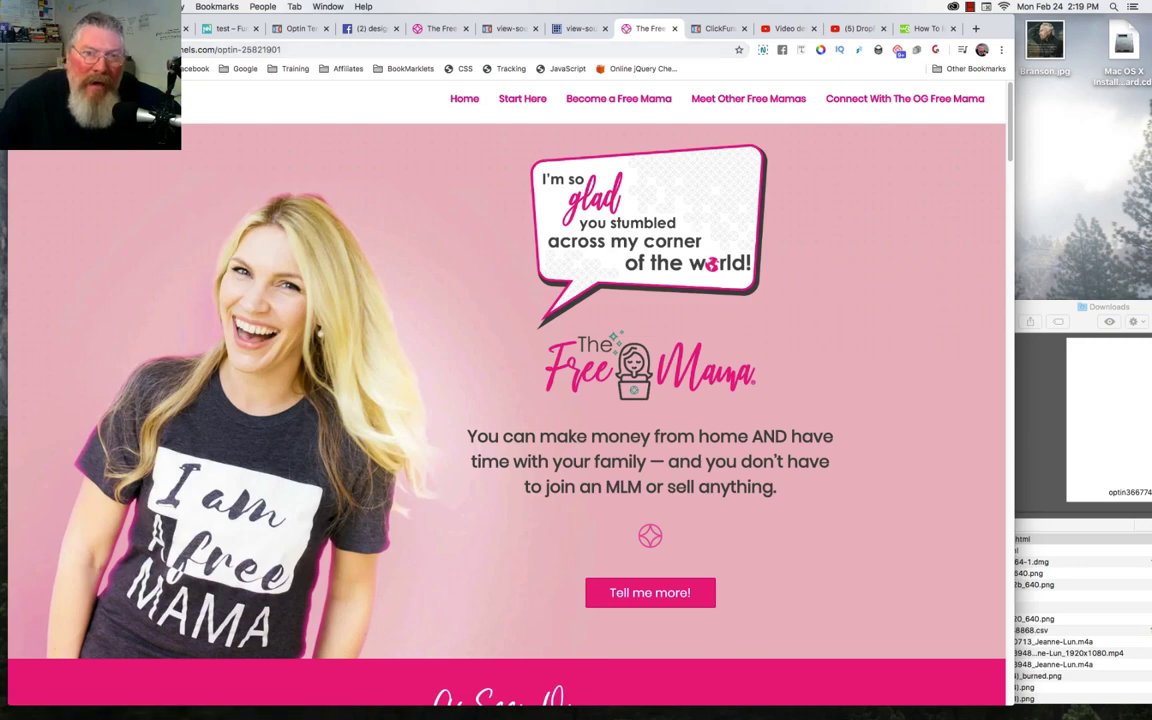
- Examine the frame source from the head tags to the navigation markup, then return to the original Free Mama page
{"action": "left_click", "coordinate": [505, 28]}
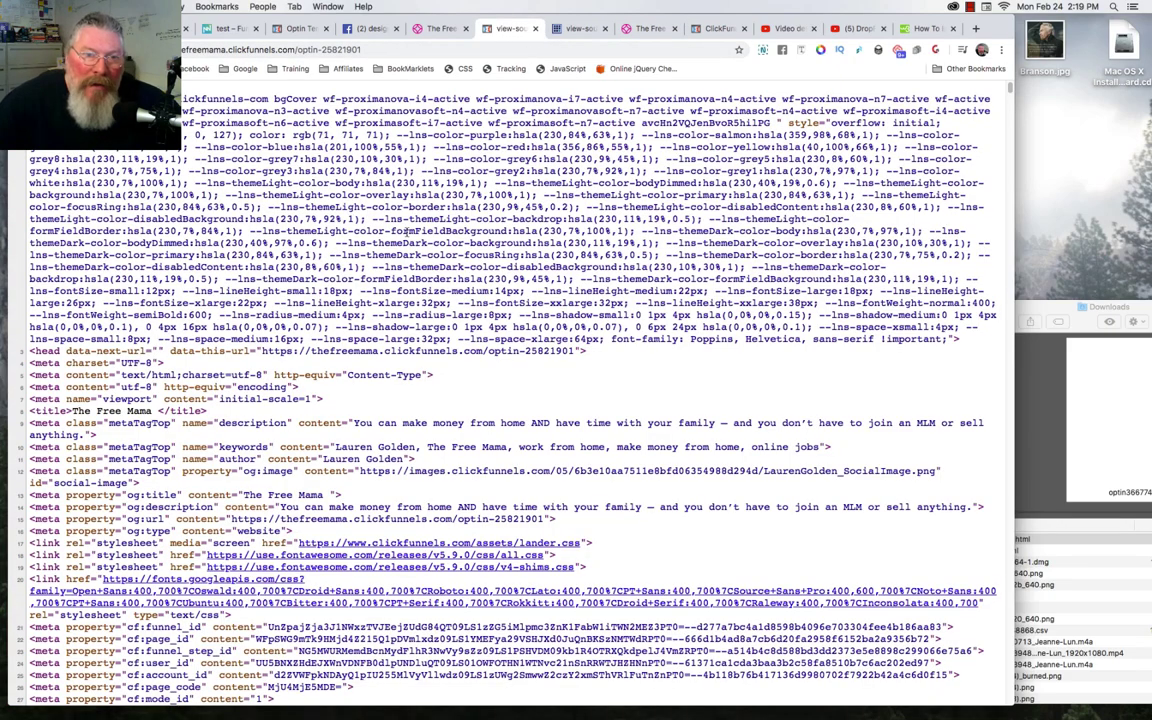
{"action": "scroll", "coordinate": [377, 320], "scroll_direction": "down", "scroll_amount": 5}
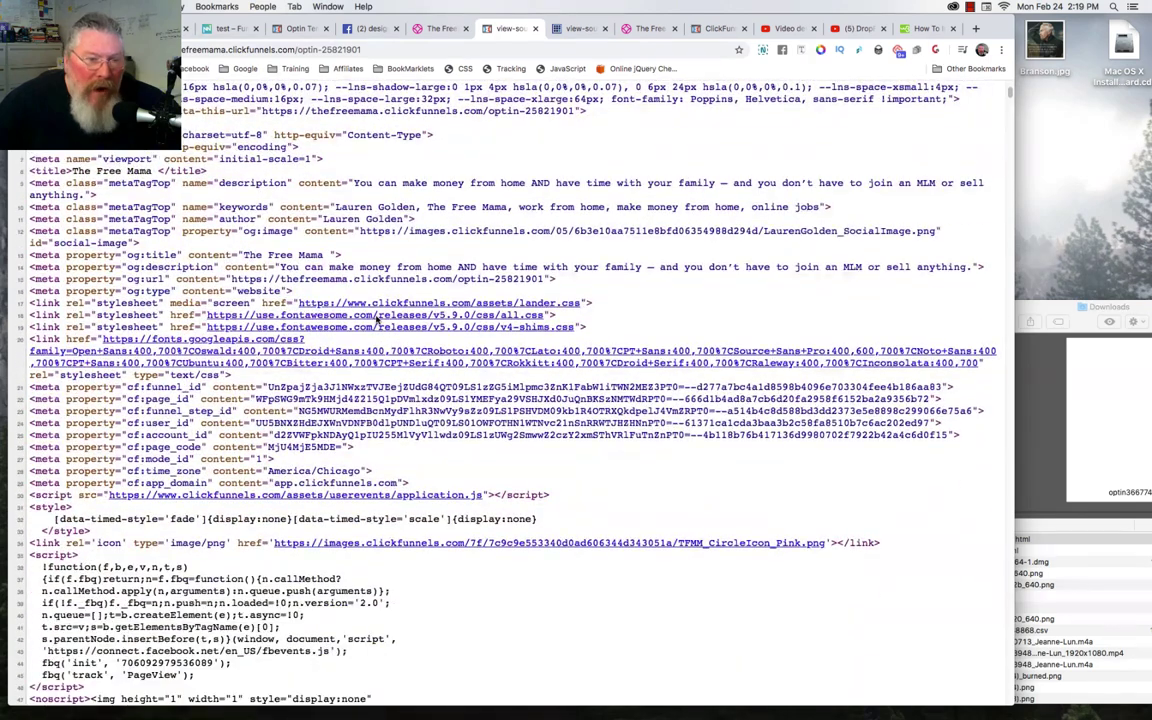
{"action": "scroll", "coordinate": [377, 320], "scroll_direction": "down", "scroll_amount": 1}
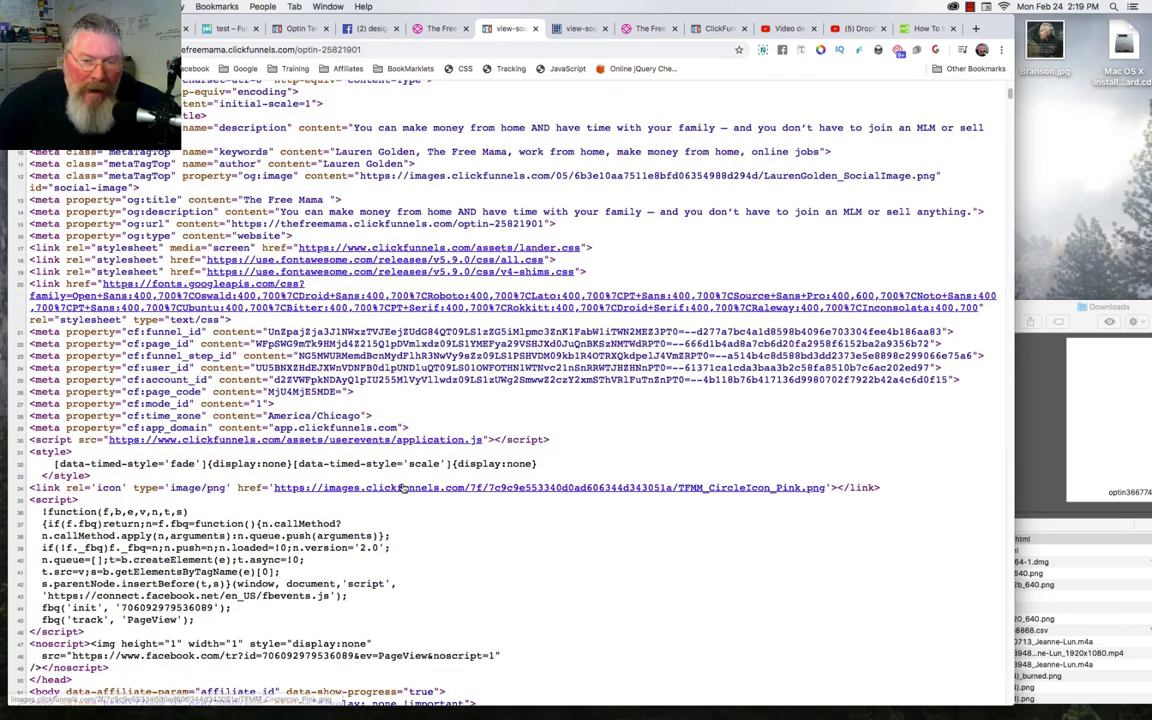
{"action": "scroll", "coordinate": [543, 488], "scroll_direction": "down", "scroll_amount": 5}
{"action": "scroll", "coordinate": [543, 493], "scroll_direction": "down", "scroll_amount": 4}
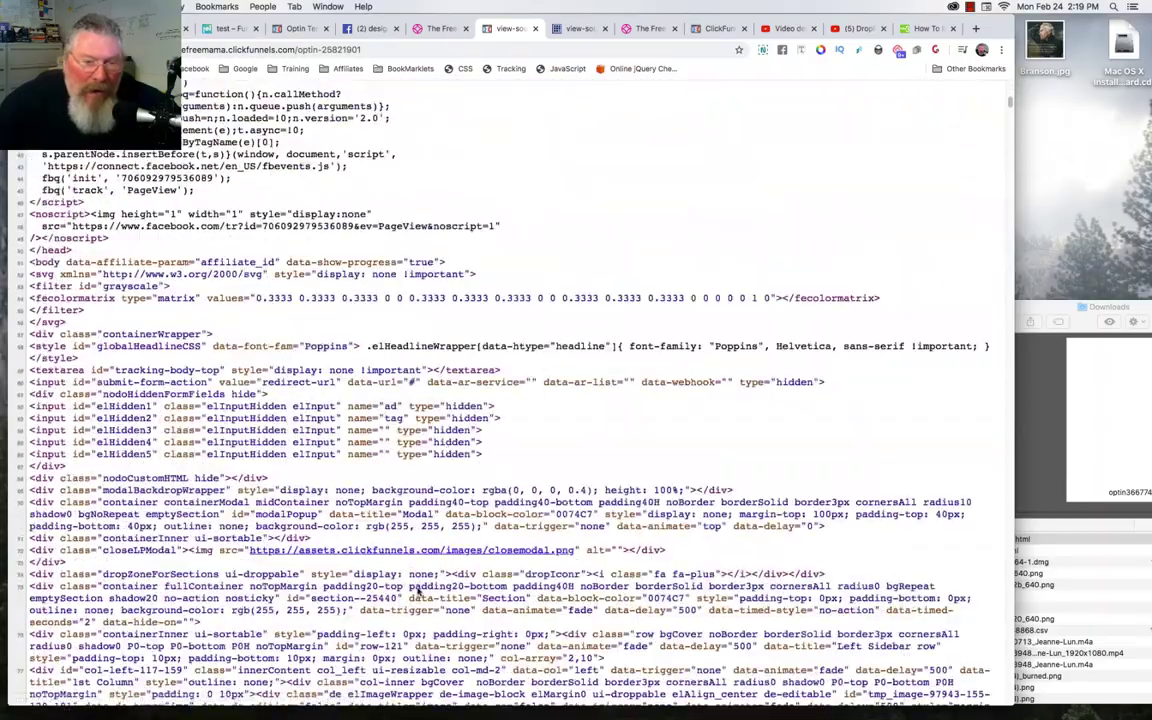
{"action": "scroll", "coordinate": [478, 578], "scroll_direction": "down", "scroll_amount": 8}
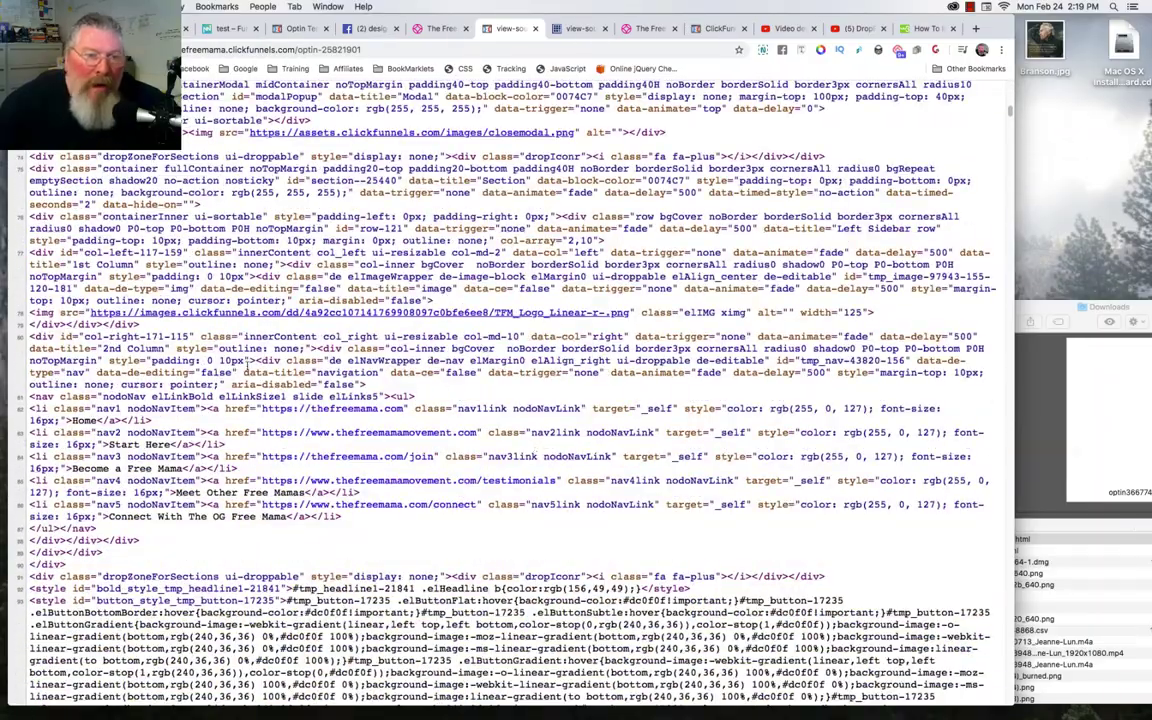
{"action": "scroll", "coordinate": [538, 396], "scroll_direction": "up", "scroll_amount": 15}
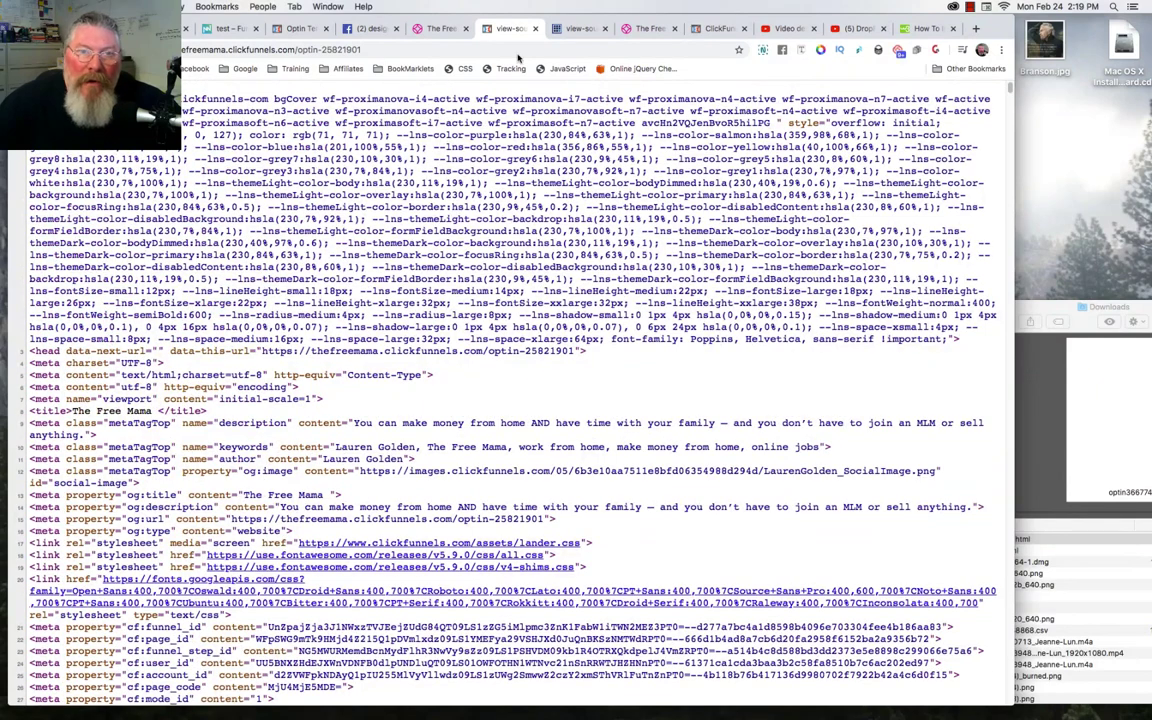
{"action": "left_click", "coordinate": [441, 27]}
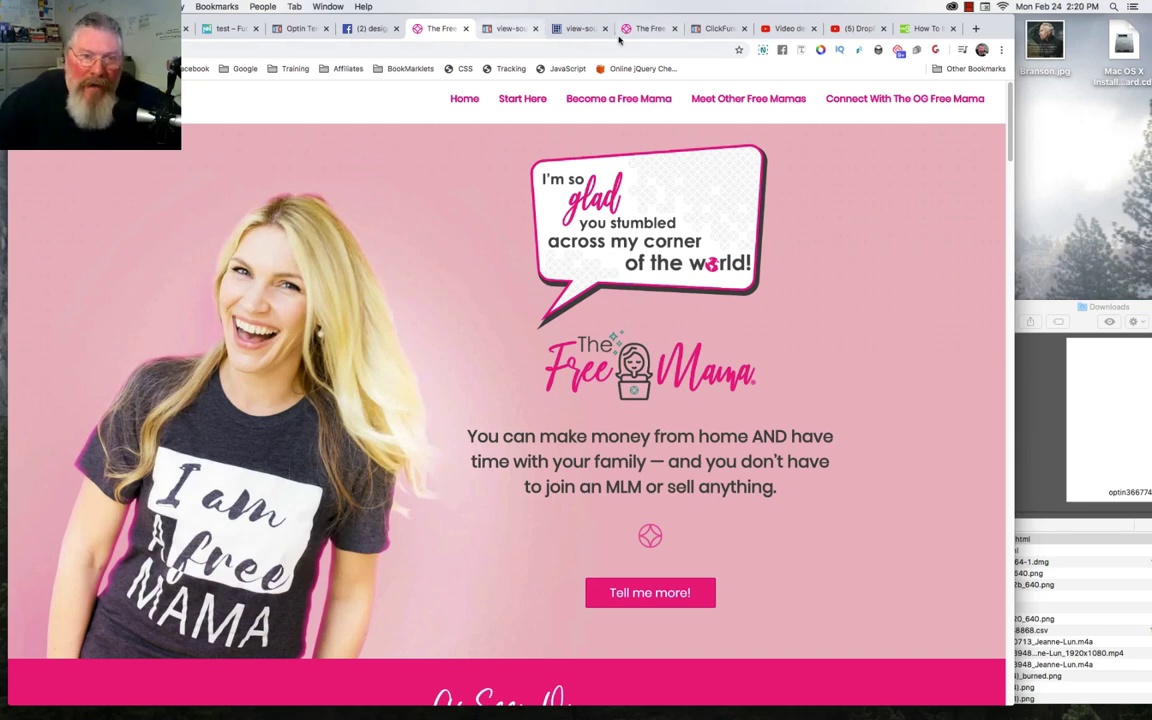
- From the ClickFunnels Optin publishing page, bring the Downloads folder forward and open optin36677407 (1).html in the browser
{"action": "left_click", "coordinate": [710, 28]}
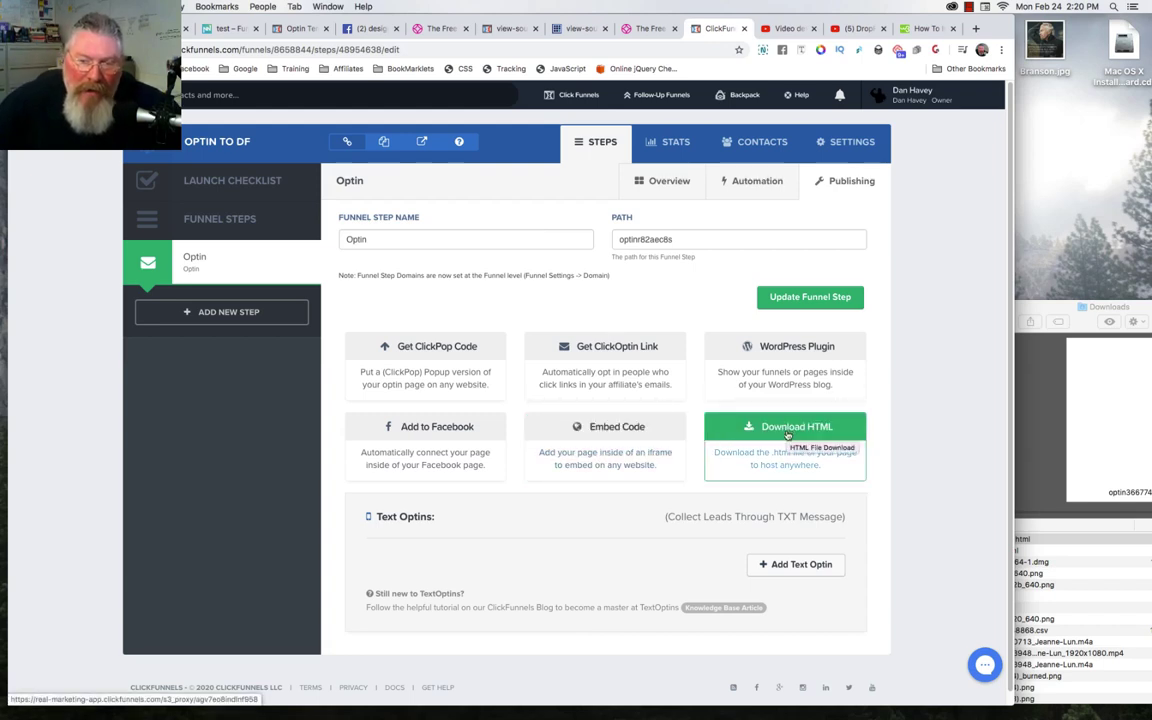
{"action": "left_click", "coordinate": [1026, 312]}
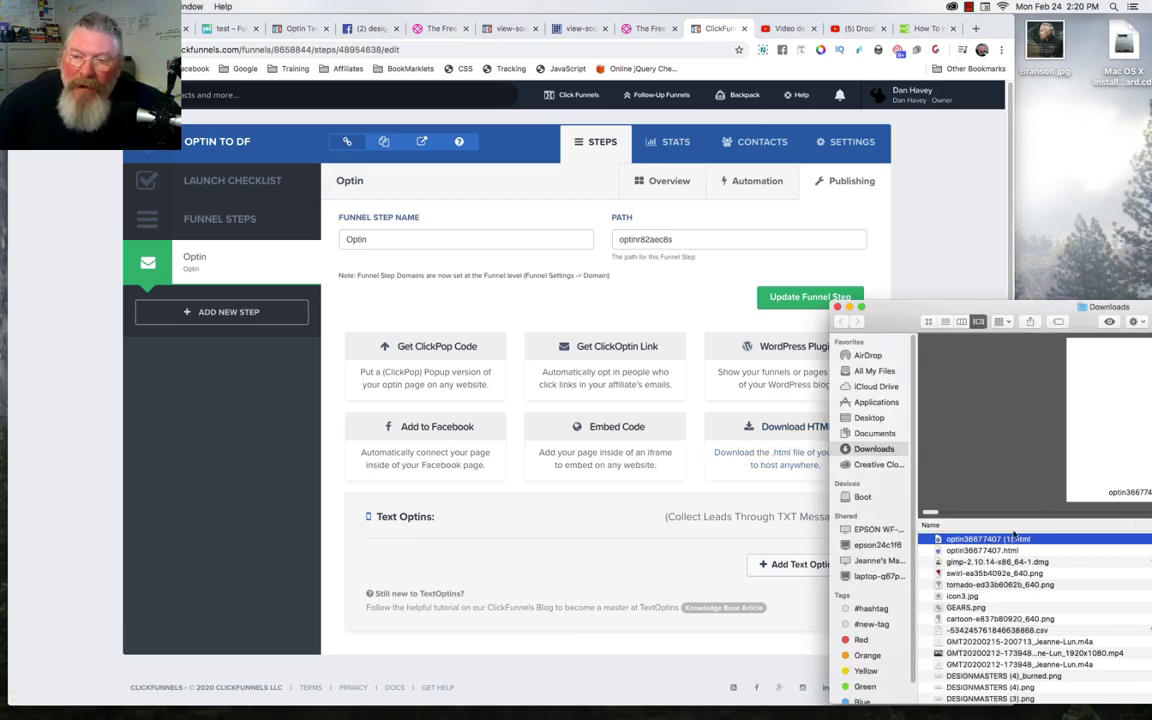
{"action": "left_click_drag", "start_coordinate": [1024, 315], "coordinate": [775, 175]}
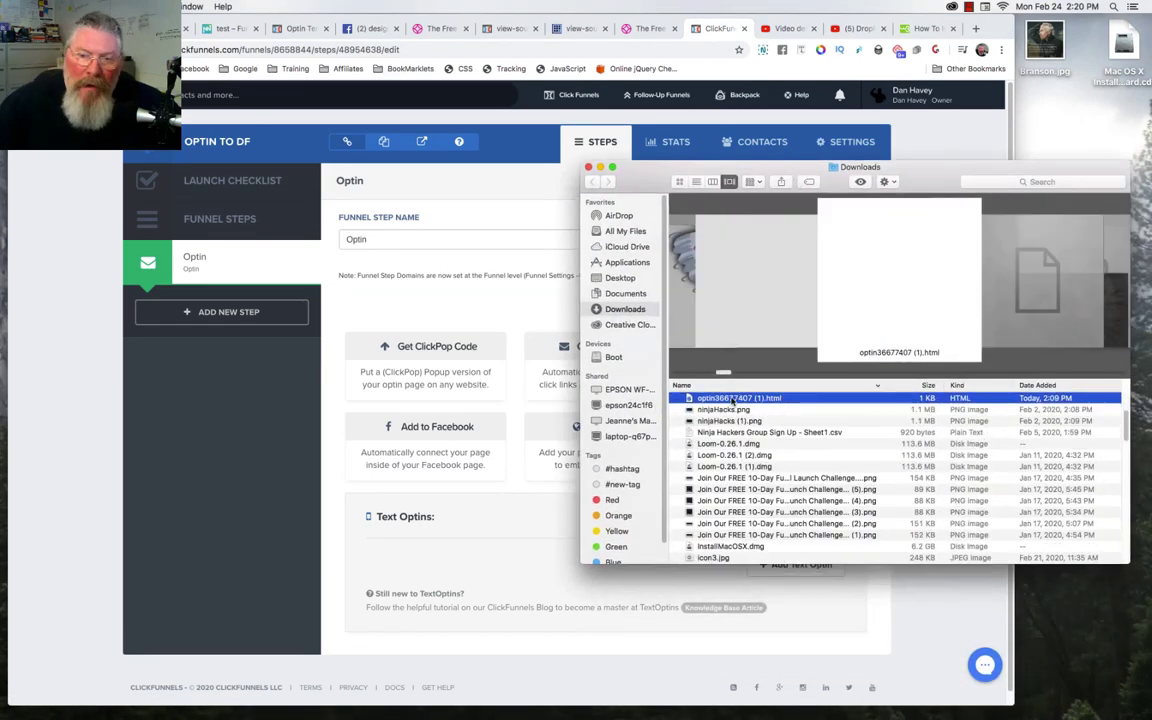
{"action": "right_click", "coordinate": [733, 400]}
{"action": "left_click", "coordinate": [752, 403]}
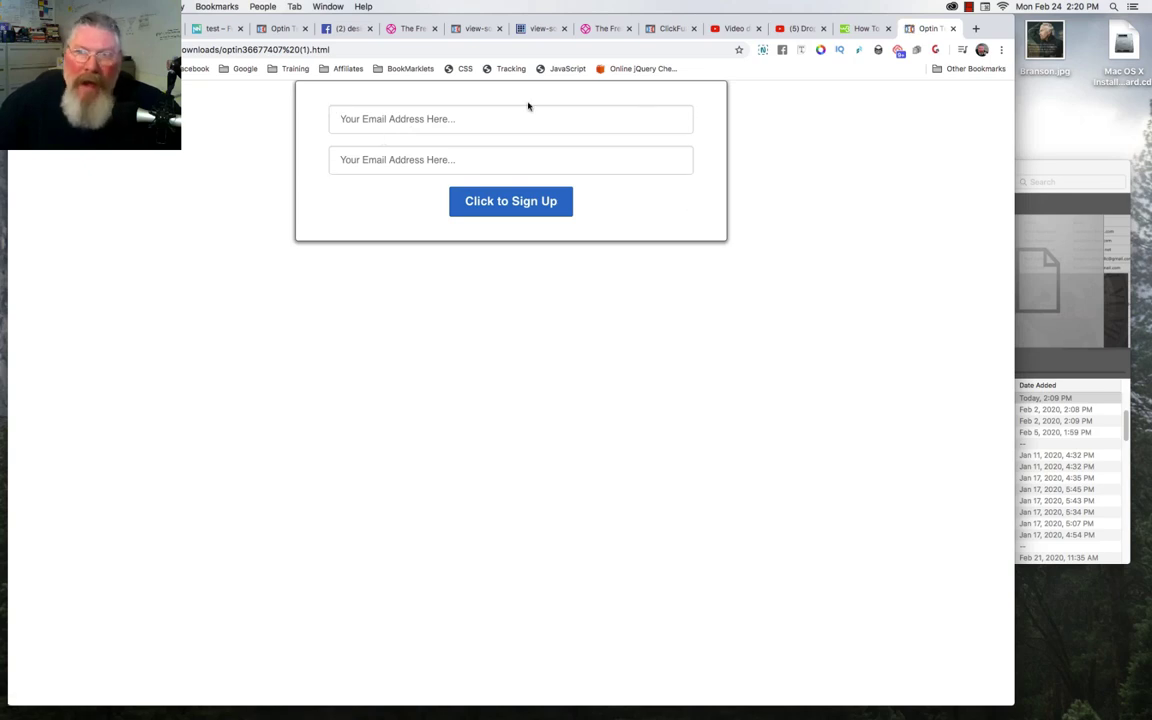
- Revisit the Optin step's publishing options in ClickFunnels, then show the W3Schools "How TO - Include HTML" article
{"action": "left_click", "coordinate": [668, 28]}
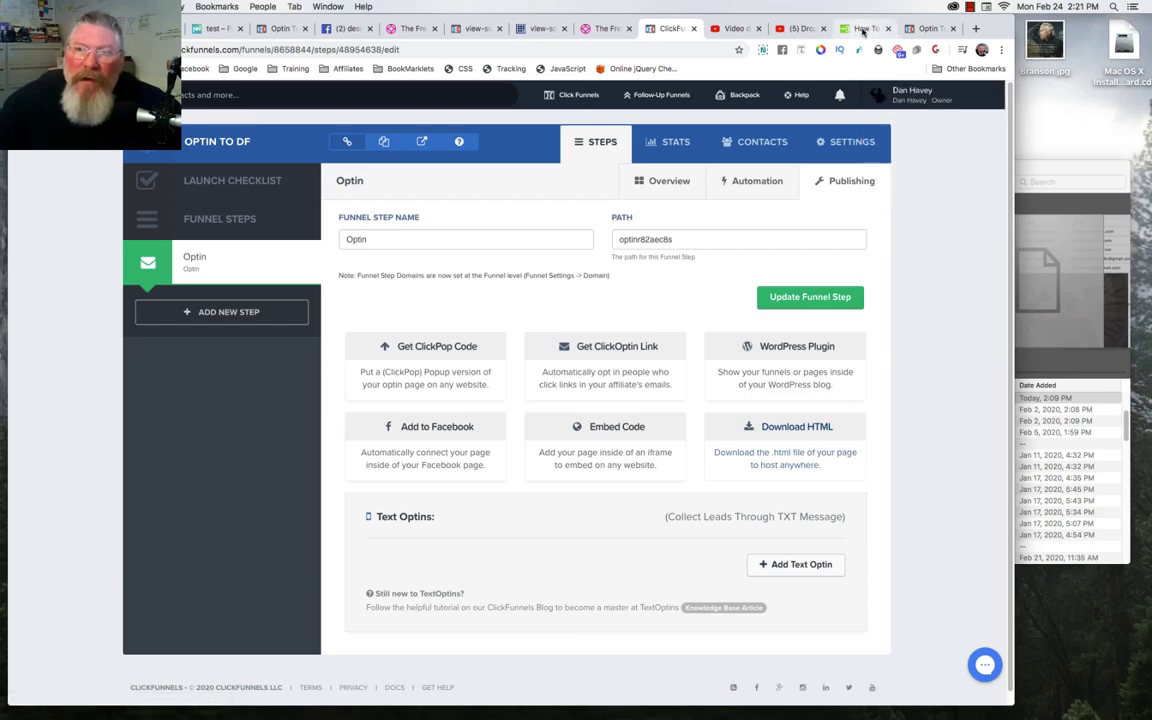
{"action": "left_click", "coordinate": [863, 29]}
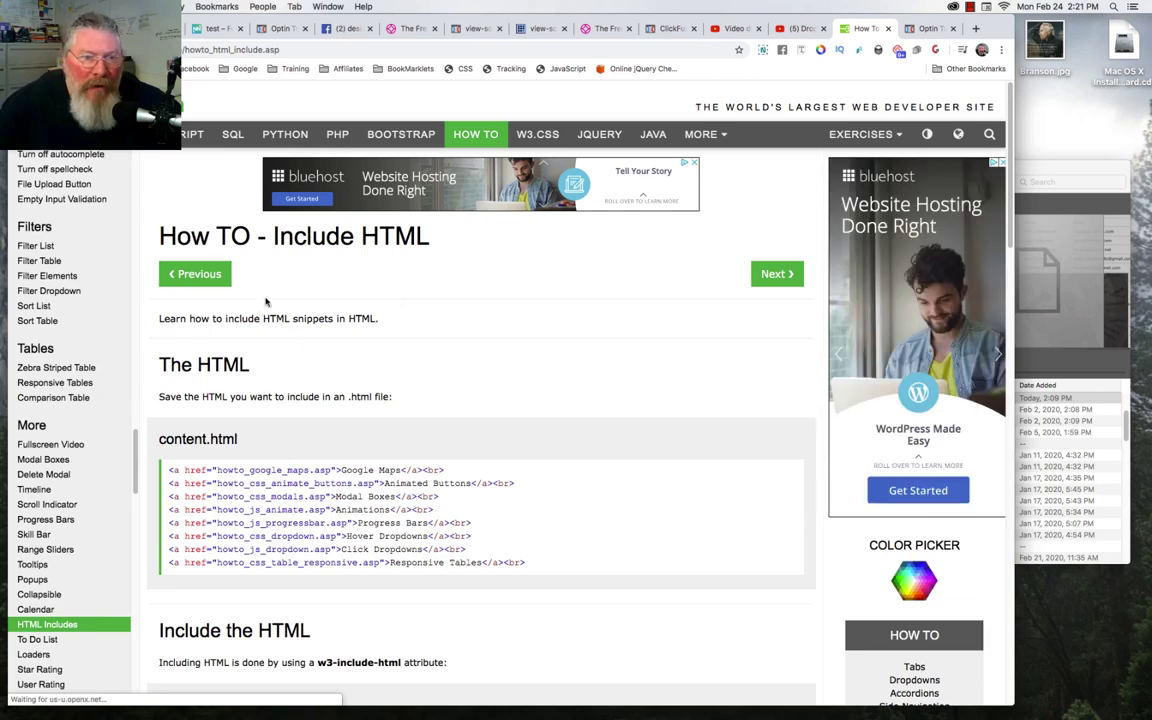
- Read the W3Schools Include HTML article, covering the w3-include-html example, the includeHTML script and including multiple snippets
{"action": "scroll", "coordinate": [278, 293], "scroll_direction": "down", "scroll_amount": 1}
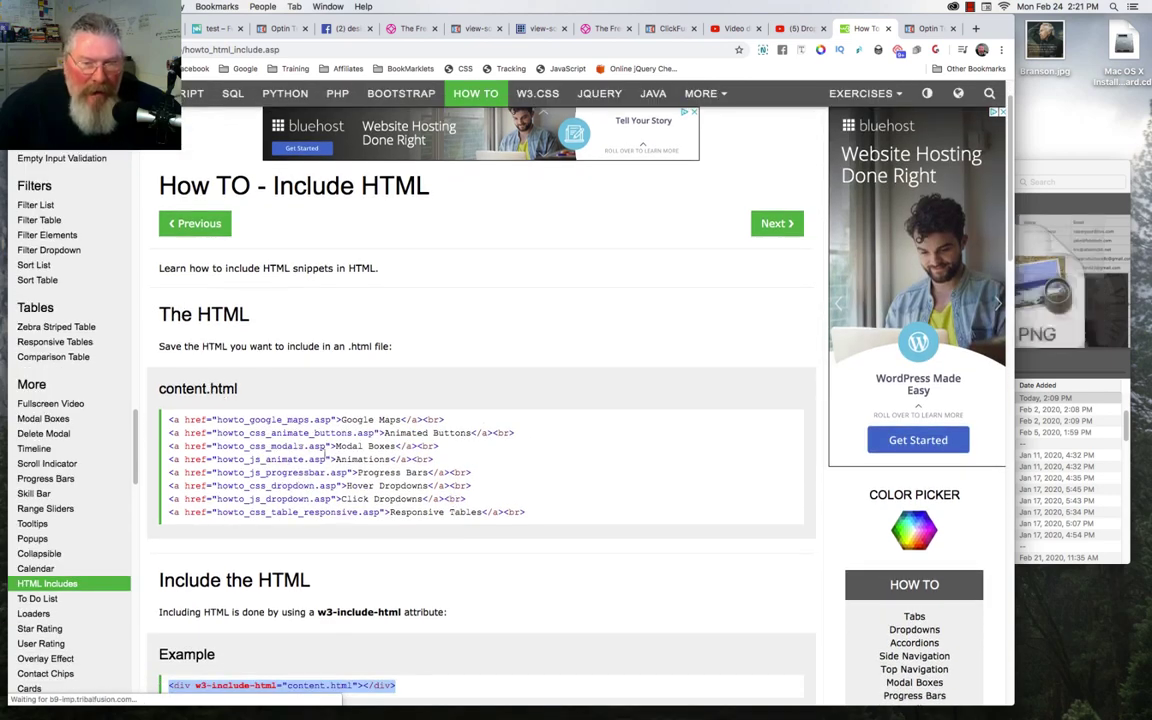
{"action": "scroll", "coordinate": [310, 470], "scroll_direction": "down", "scroll_amount": 2}
{"action": "scroll", "coordinate": [327, 463], "scroll_direction": "down", "scroll_amount": 4}
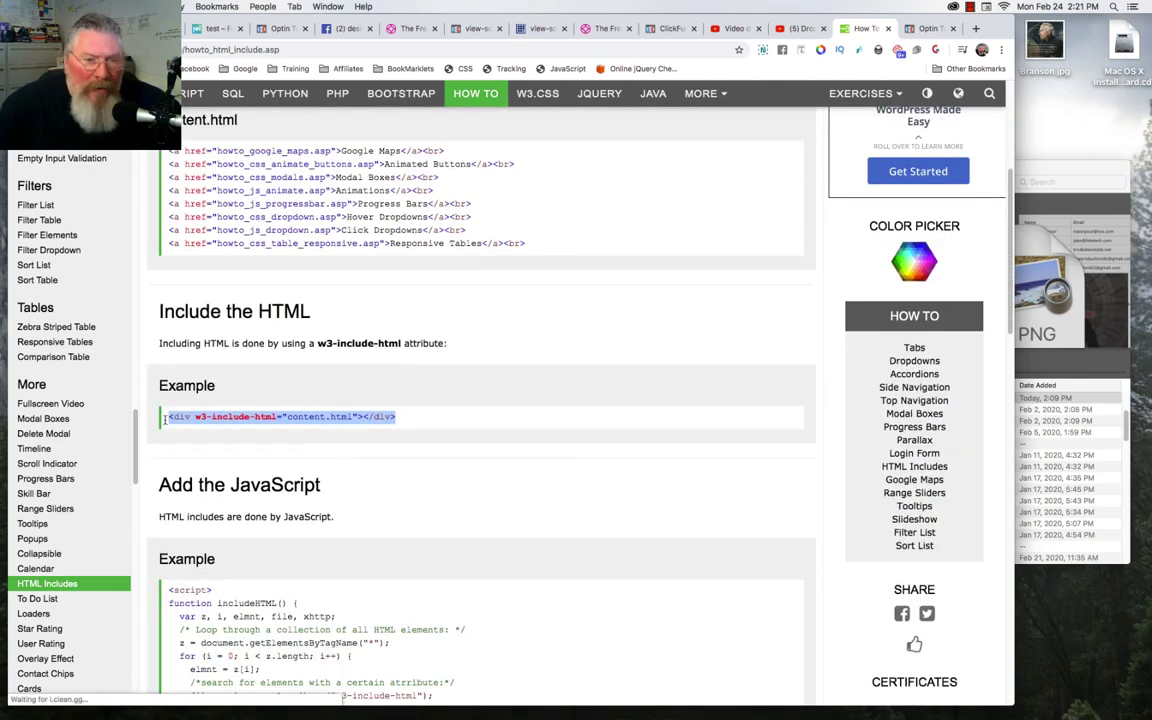
{"action": "left_click", "coordinate": [329, 431]}
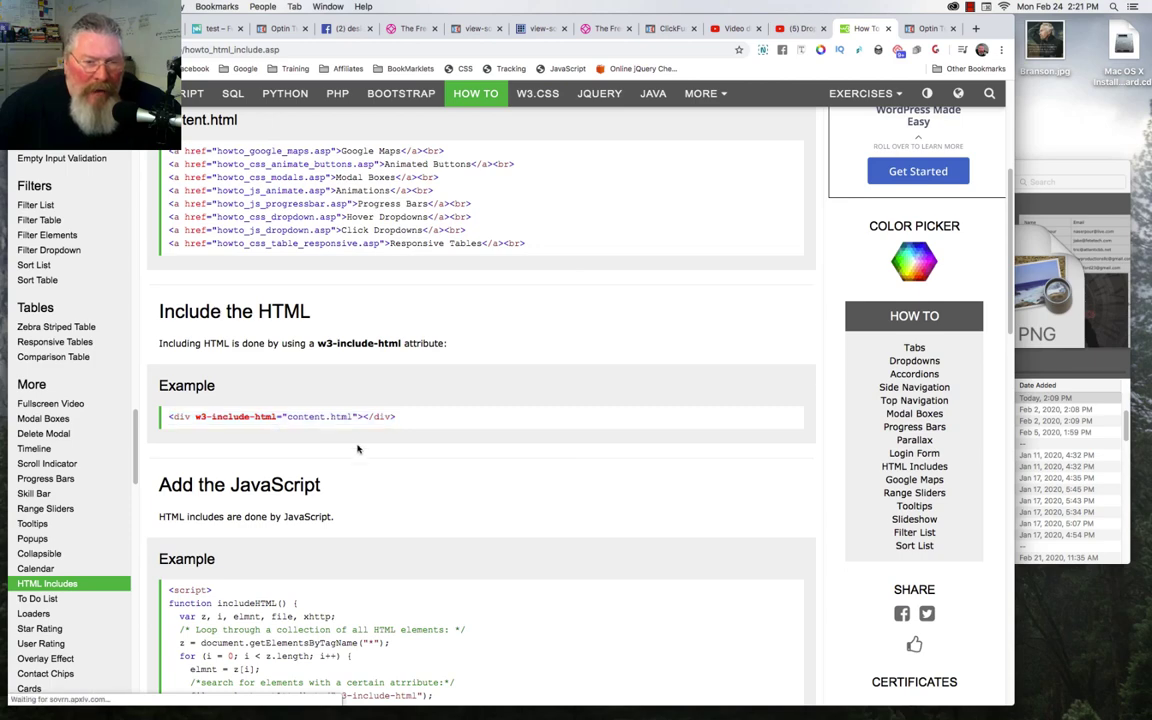
{"action": "scroll", "coordinate": [357, 449], "scroll_direction": "down", "scroll_amount": 4}
{"action": "scroll", "coordinate": [357, 449], "scroll_direction": "down", "scroll_amount": 15}
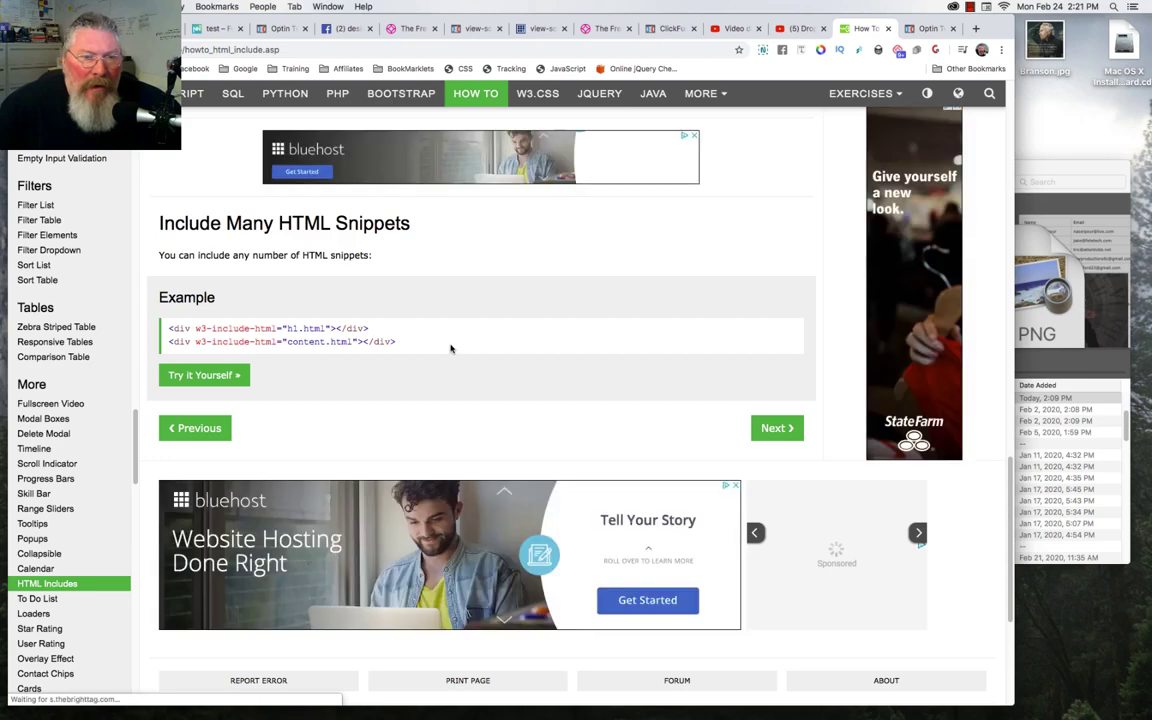
{"action": "scroll", "coordinate": [450, 348], "scroll_direction": "up", "scroll_amount": 12}
{"action": "scroll", "coordinate": [450, 348], "scroll_direction": "down", "scroll_amount": 3}
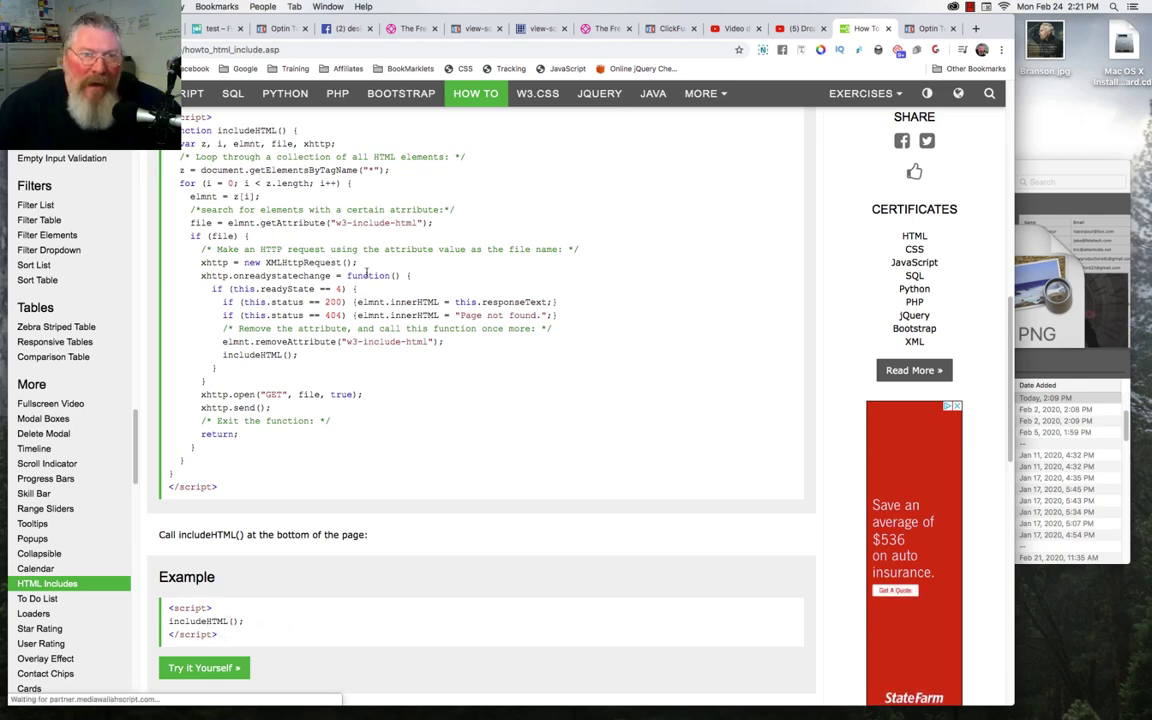
{"action": "scroll", "coordinate": [367, 271], "scroll_direction": "up", "scroll_amount": 5}
{"action": "scroll", "coordinate": [367, 268], "scroll_direction": "up", "scroll_amount": 2}
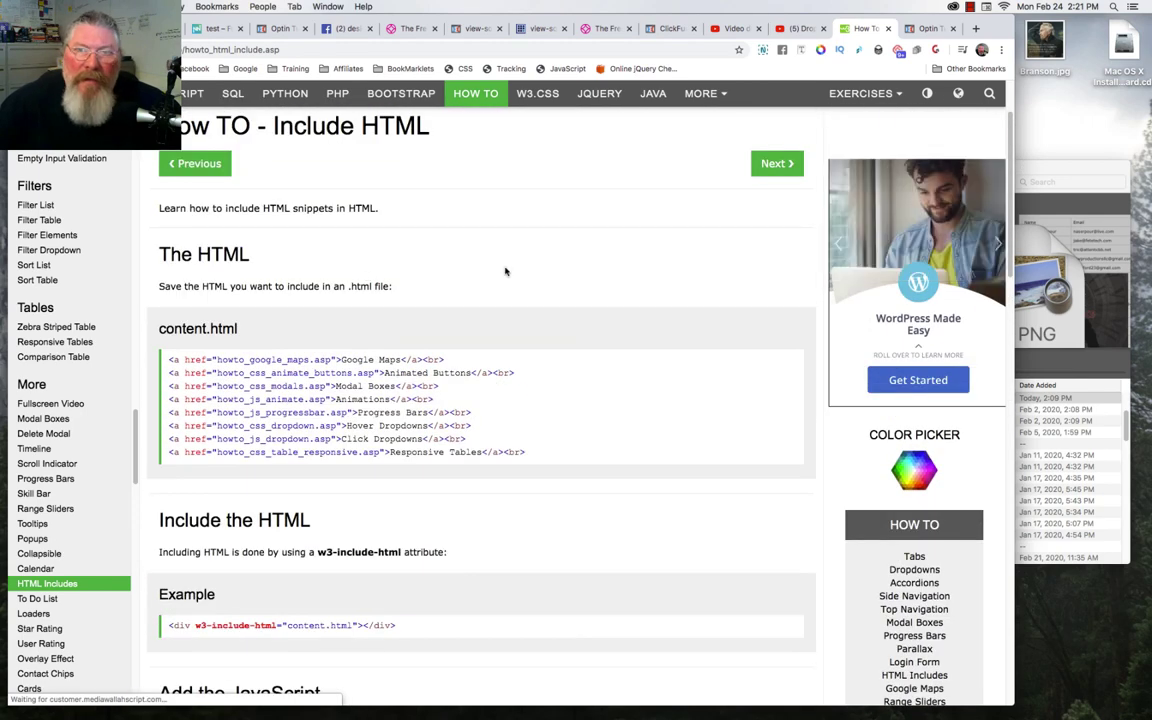
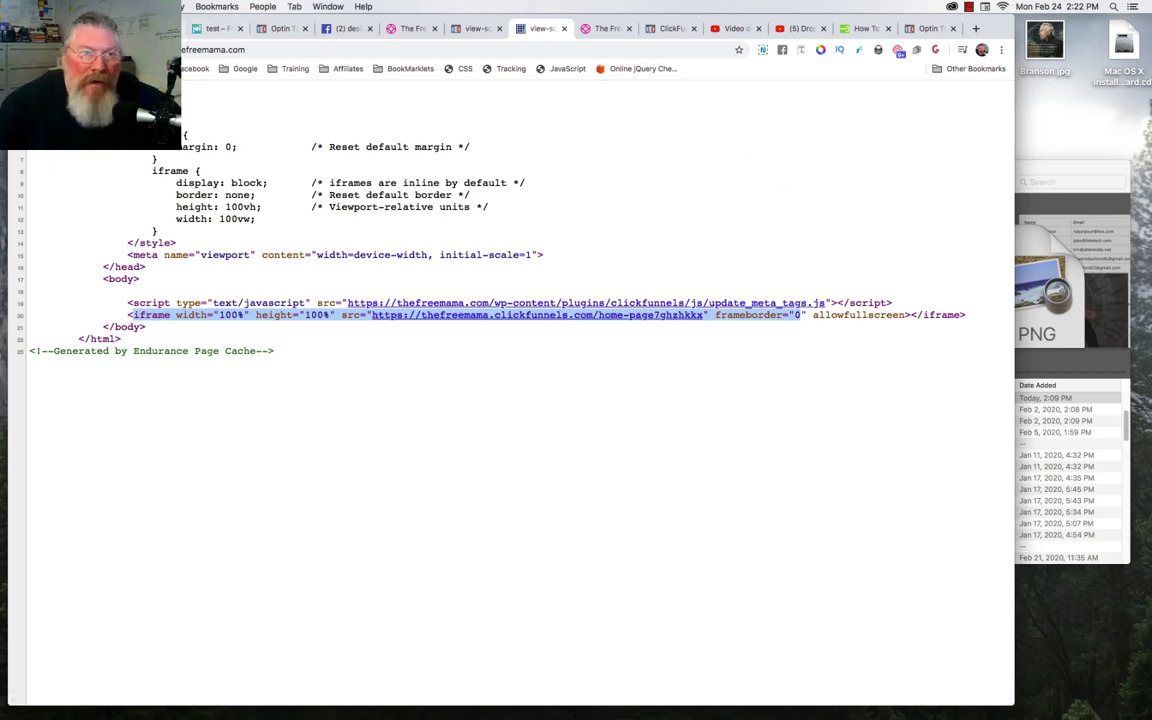
- Add an HTML module to the empty row above the YES! button on the test page, containing ClickFunnels' iframe embed code
{"action": "left_click", "coordinate": [214, 30]}
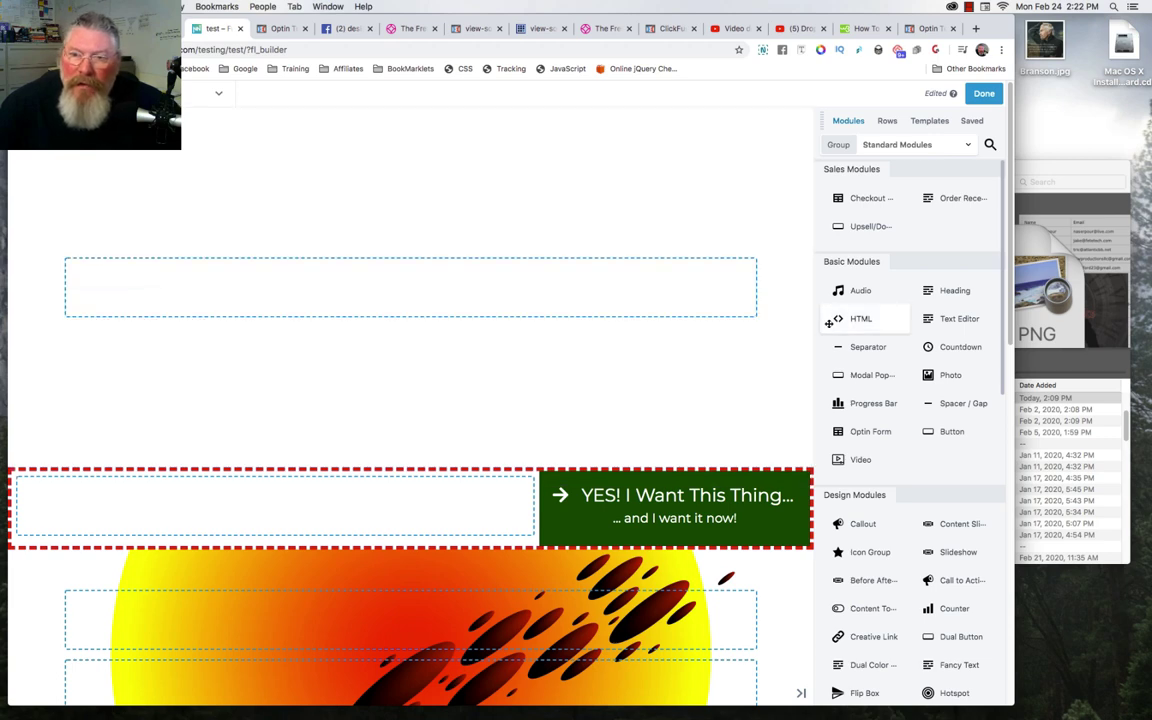
{"action": "left_click_drag", "start_coordinate": [860, 318], "coordinate": [380, 291]}
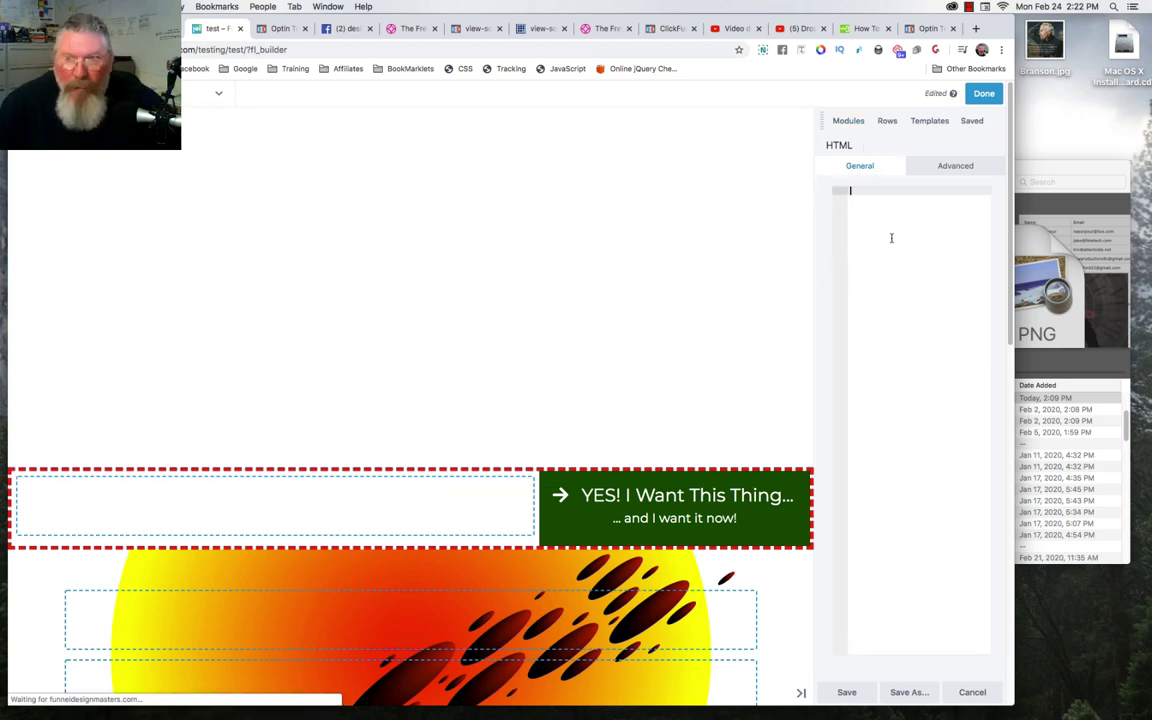
{"action": "key", "text": "super+v"}
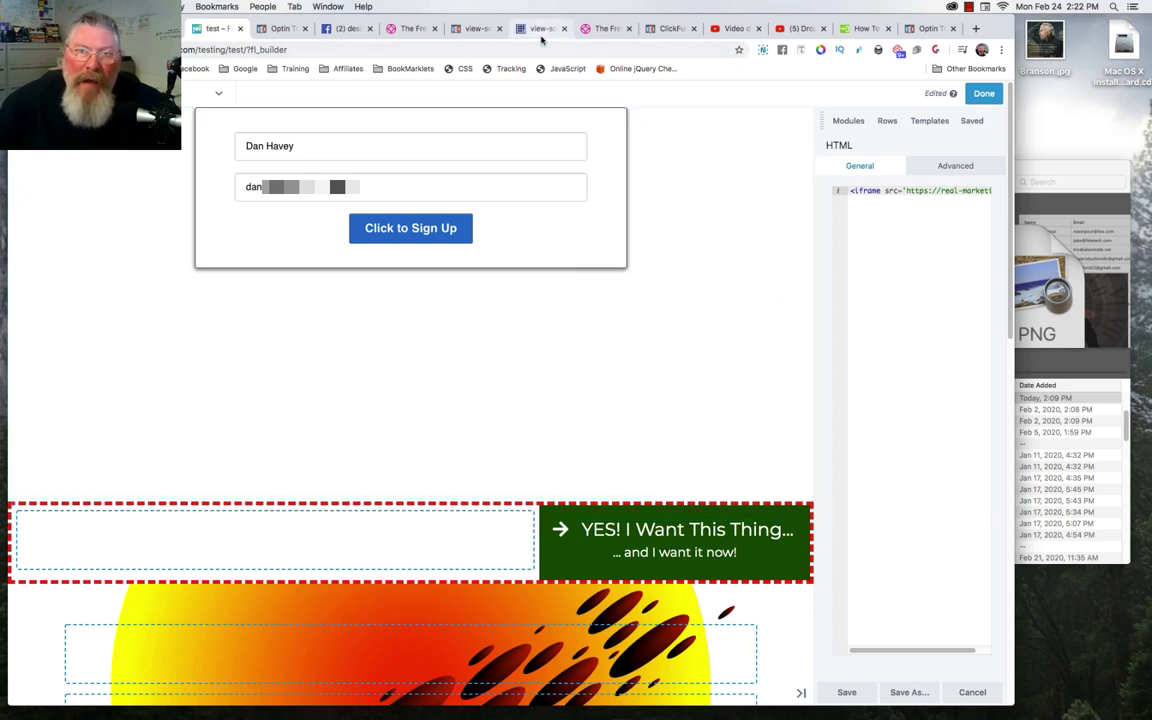
{"action": "left_click", "coordinate": [662, 29]}
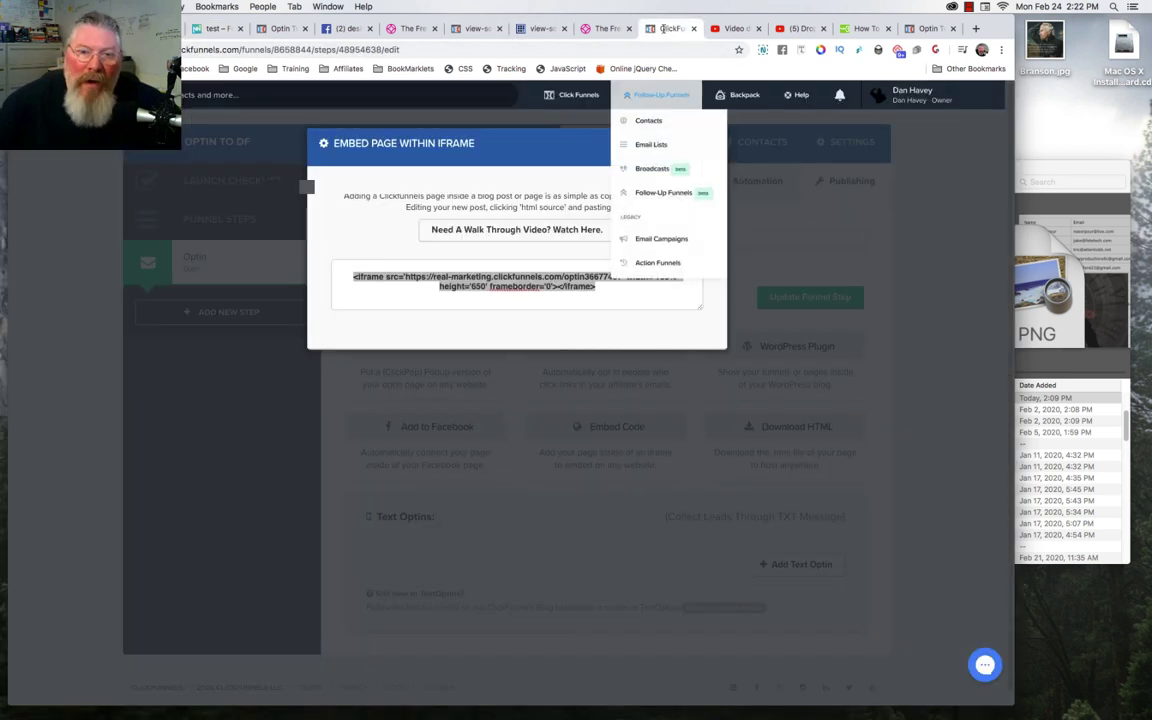
{"action": "left_click", "coordinate": [212, 28]}
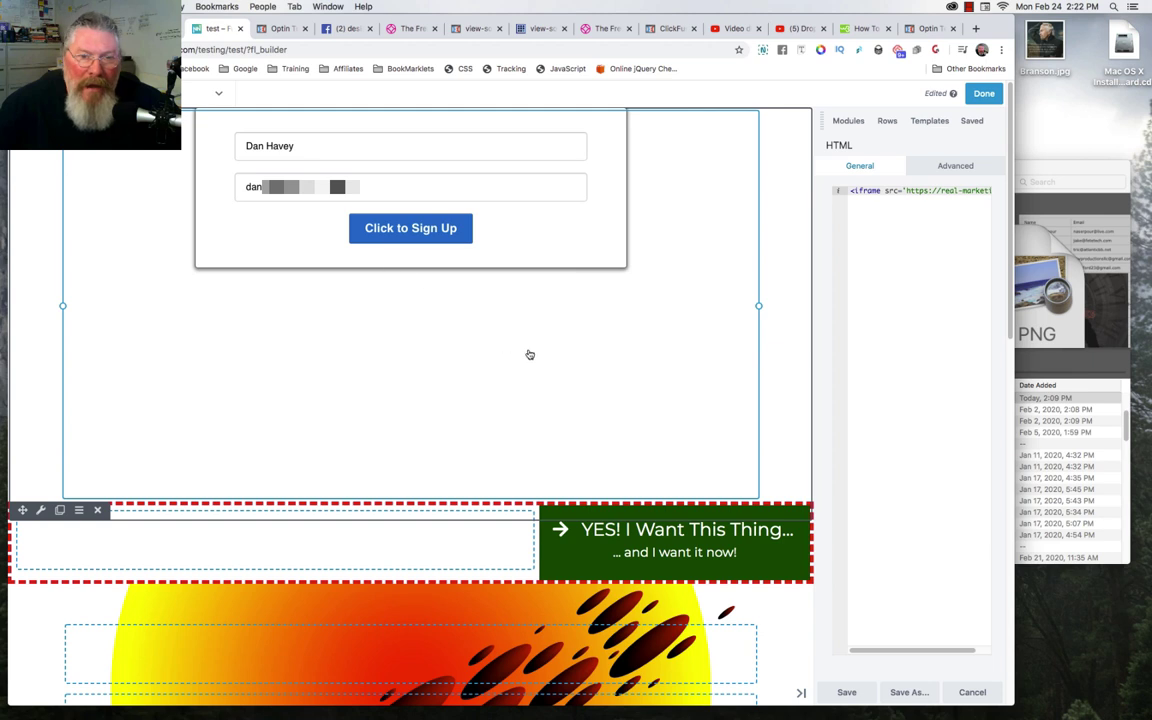
- Save the HTML module and publish the test page, then check the embedded opt-in form on the live page
{"action": "left_click", "coordinate": [848, 690]}
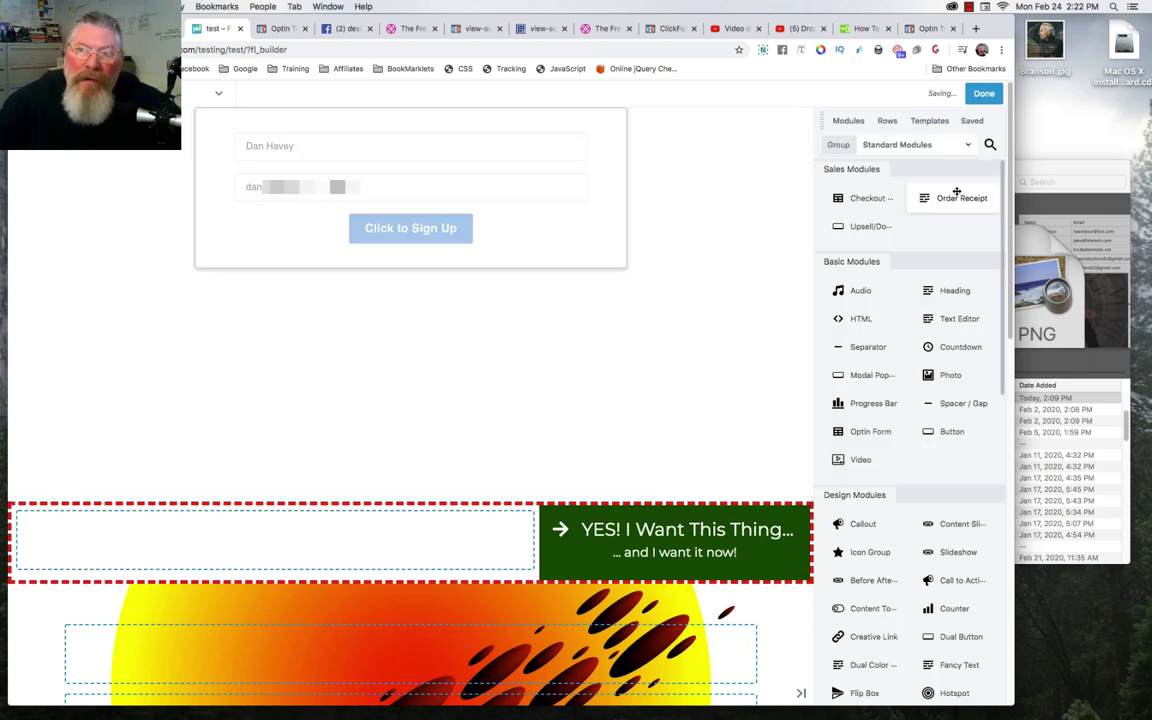
{"action": "left_click", "coordinate": [985, 94]}
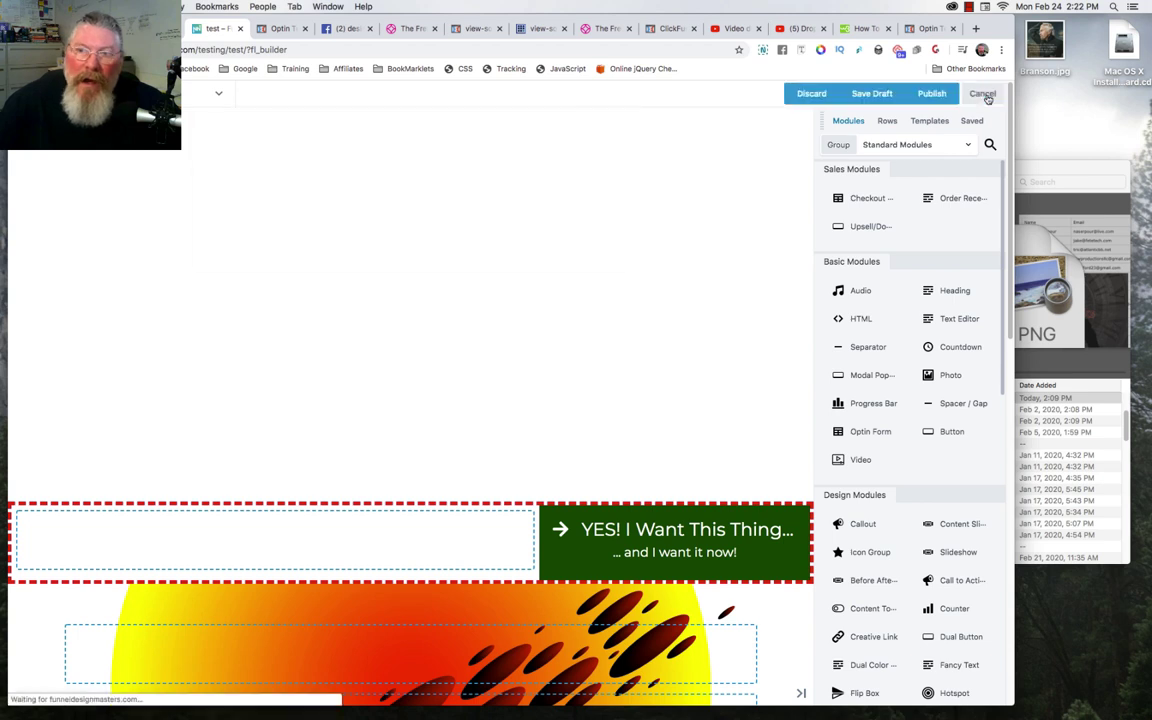
{"action": "left_click", "coordinate": [925, 94]}
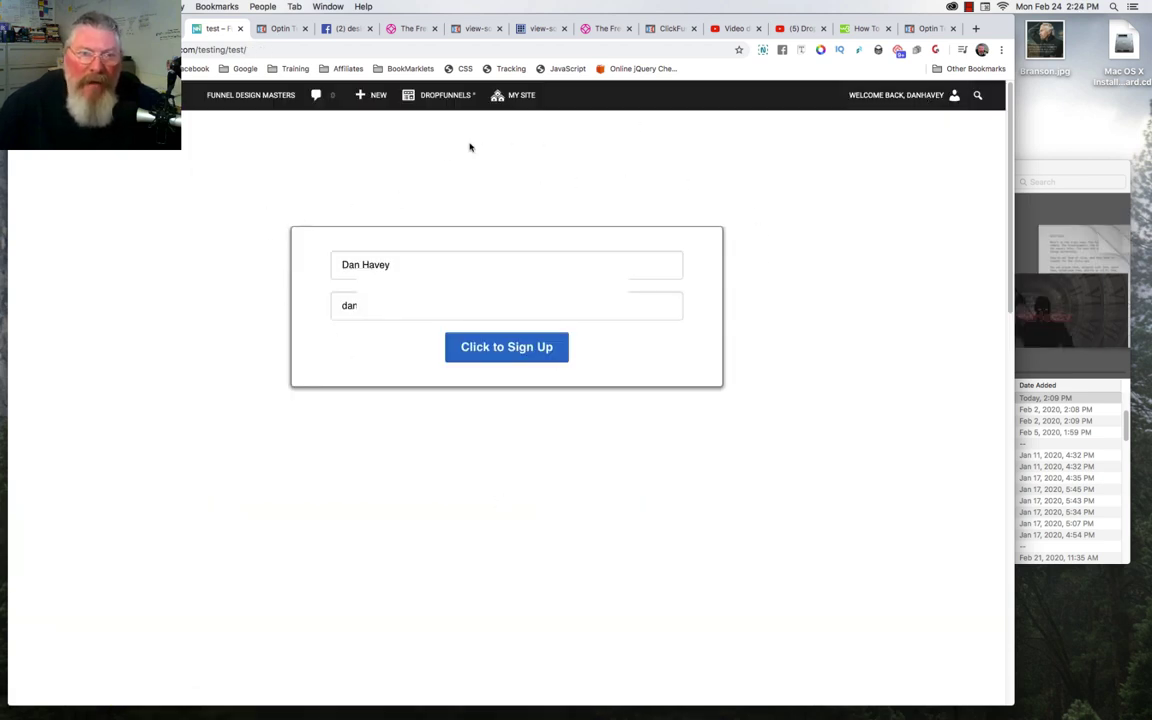
{"action": "scroll", "coordinate": [687, 489], "scroll_direction": "down", "scroll_amount": 2}
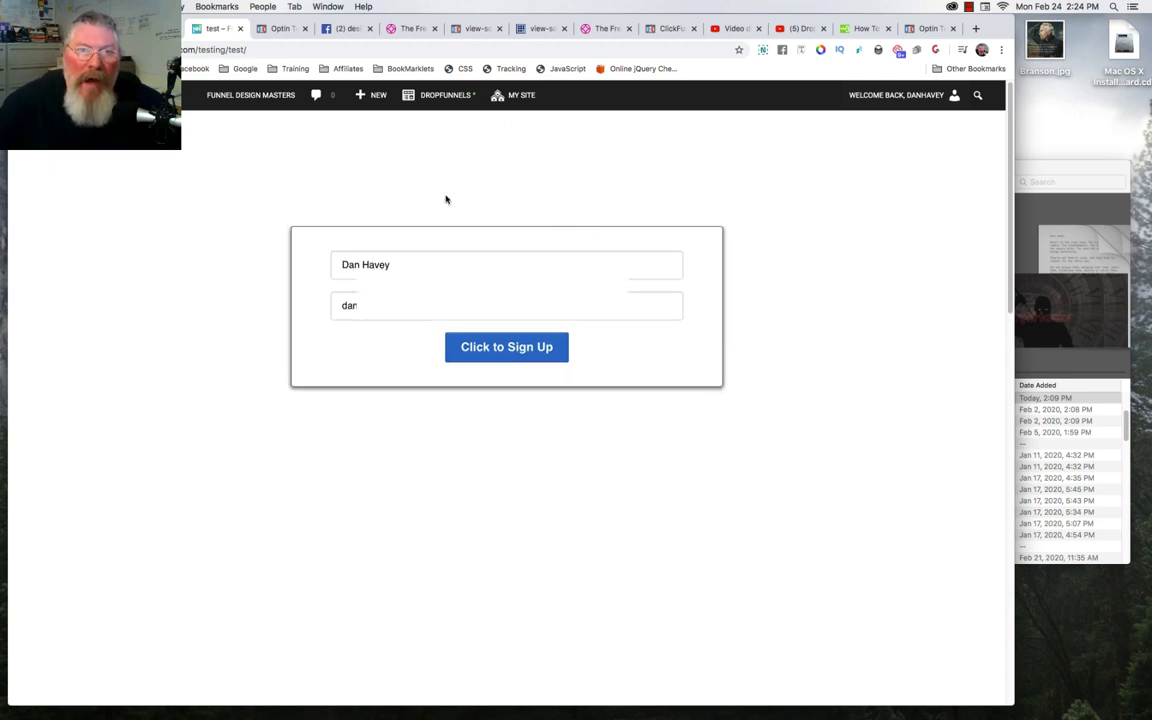
- Return to the Free Mama page and show its page source and frame source viewing options
{"action": "left_click", "coordinate": [408, 28]}
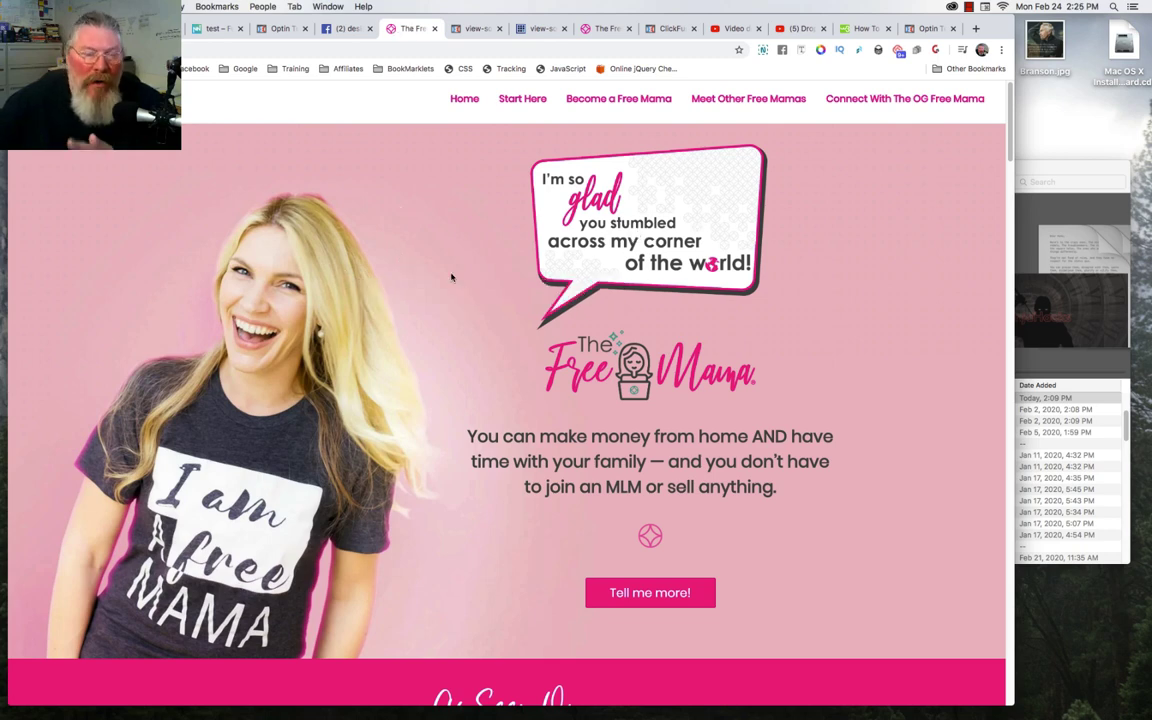
{"action": "right_click", "coordinate": [486, 189]}
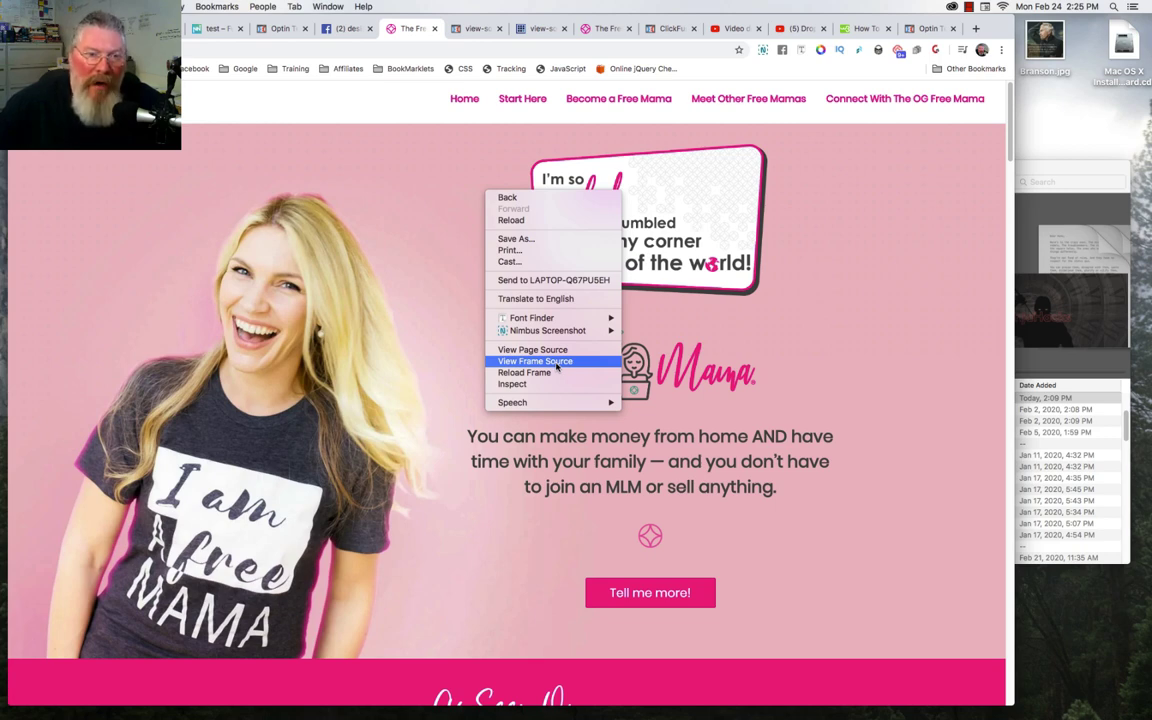
{"action": "left_click", "coordinate": [405, 249]}
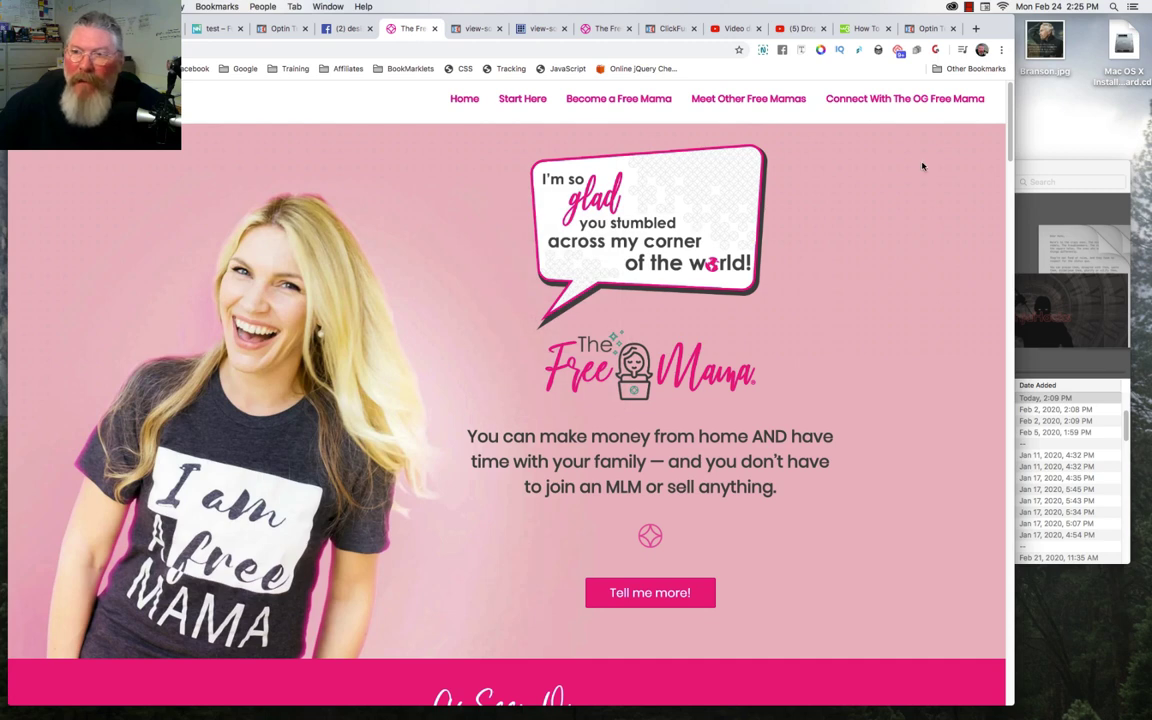
- Bring the Downloads folder window forward, minimize it, and return to the Free Mama page
{"action": "key", "text": "super+Tab"}
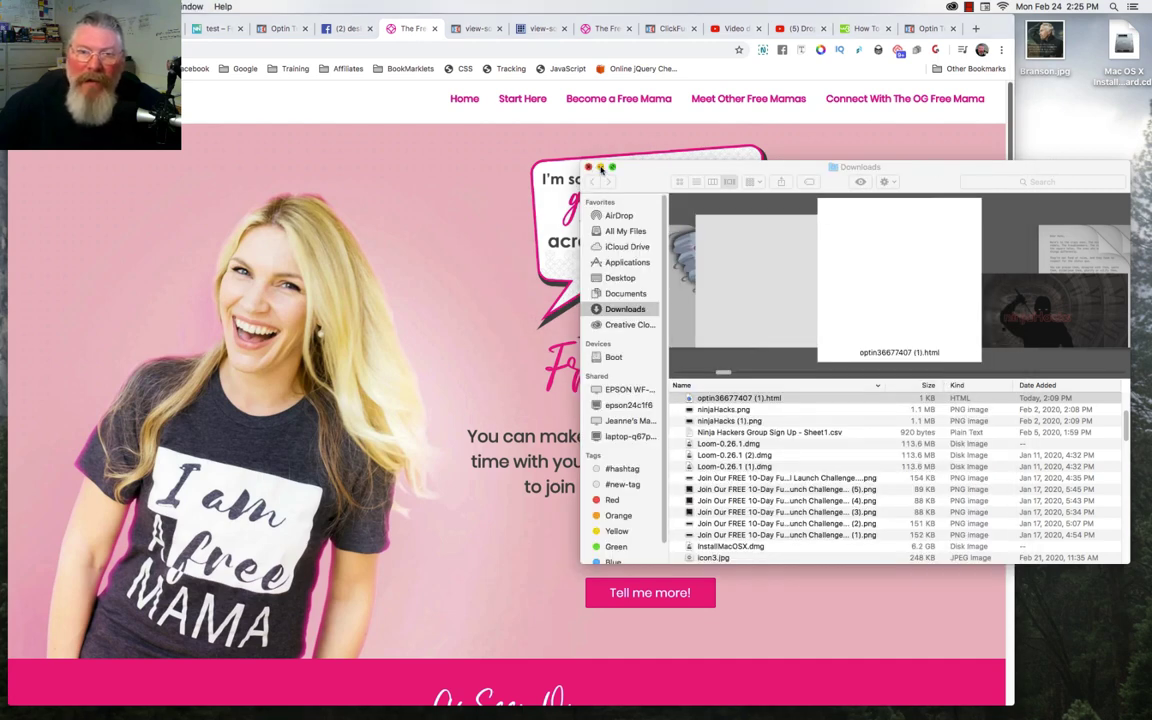
{"action": "left_click", "coordinate": [600, 168]}
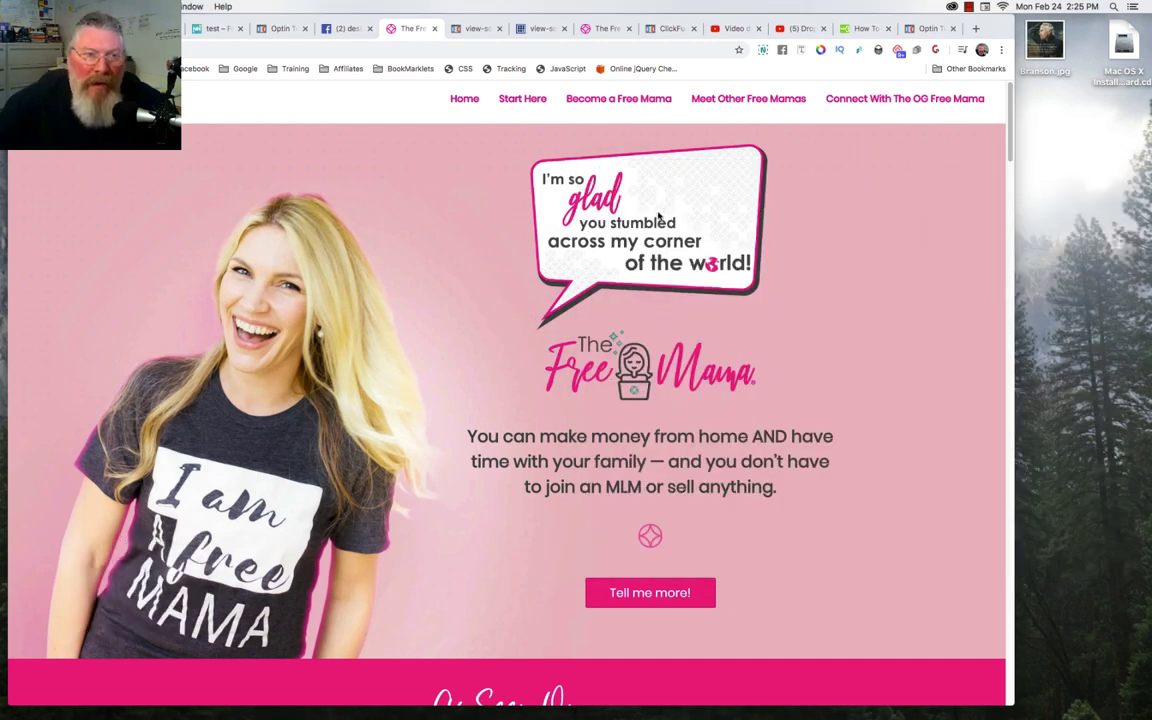
{"action": "left_click", "coordinate": [583, 192]}
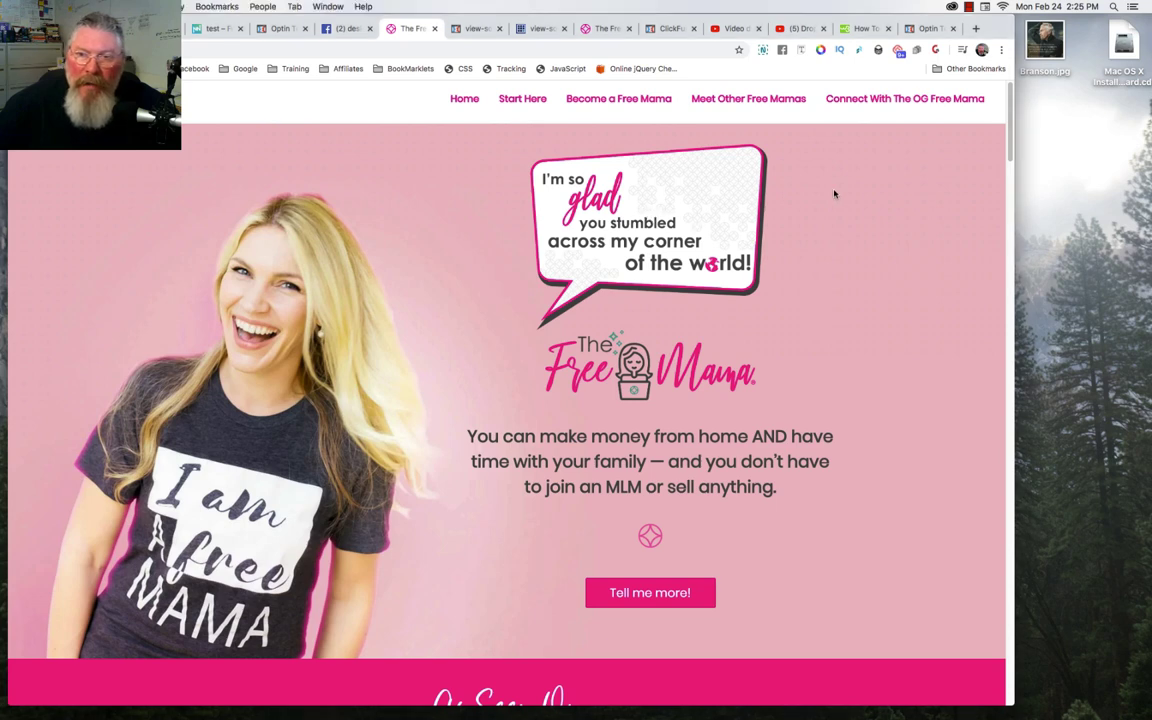
- Save the Free Mama page's speech bubble image to the Desktop as speech_bubbleAsset-116 in PNG format
{"action": "left_click_drag", "start_coordinate": [600, 188], "coordinate": [746, 206]}
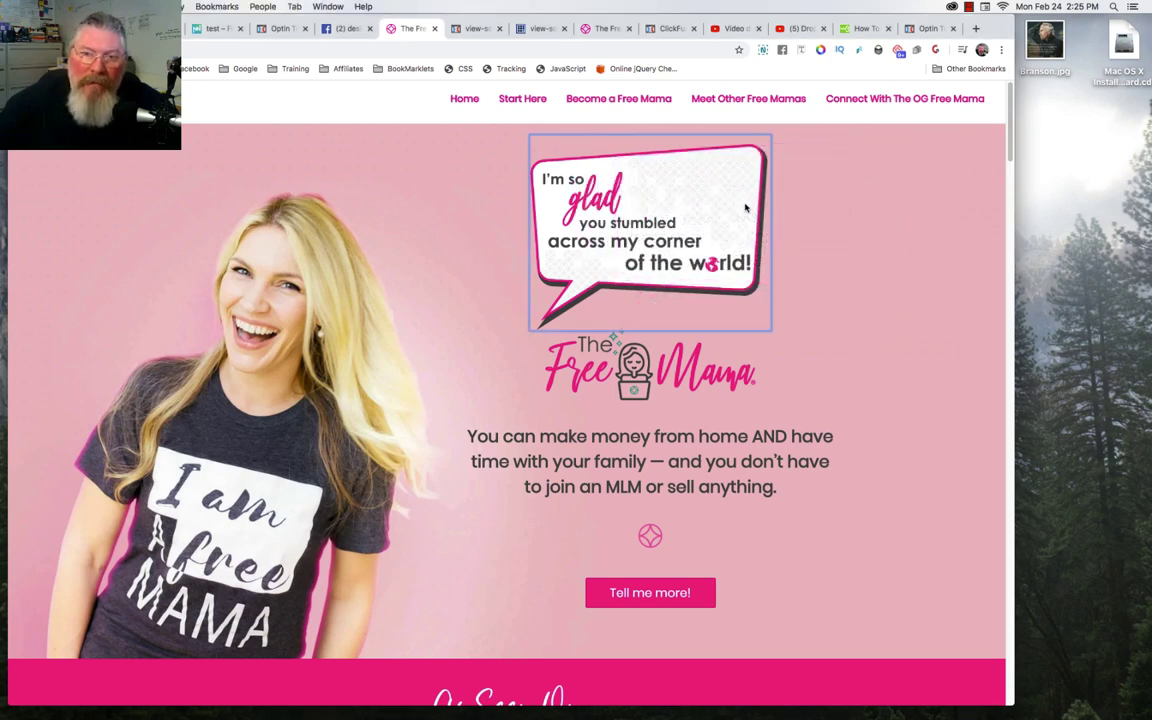
{"action": "right_click", "coordinate": [649, 192]}
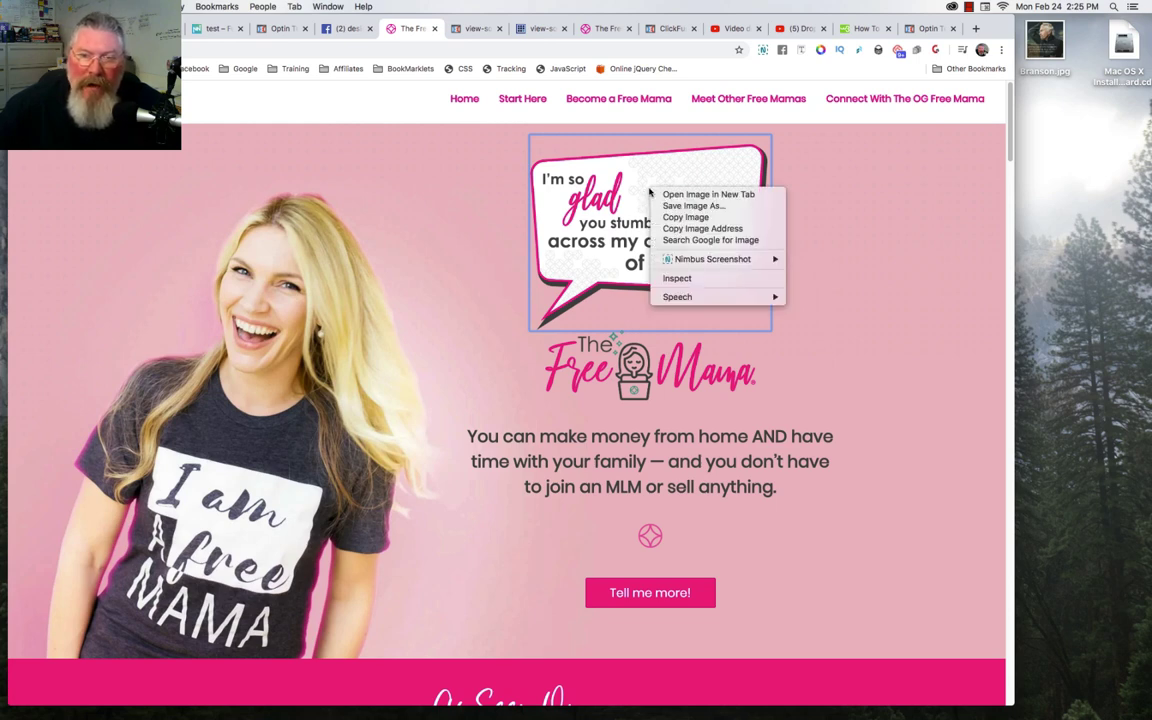
{"action": "left_click", "coordinate": [706, 206]}
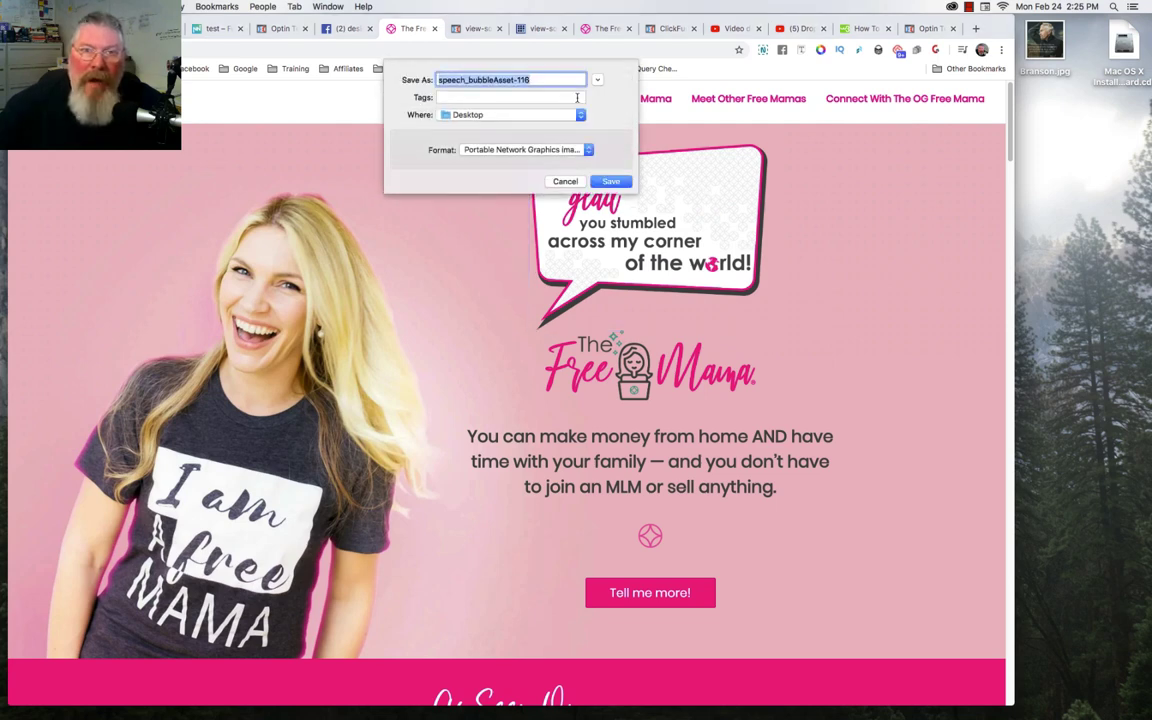
{"action": "left_click", "coordinate": [610, 181]}
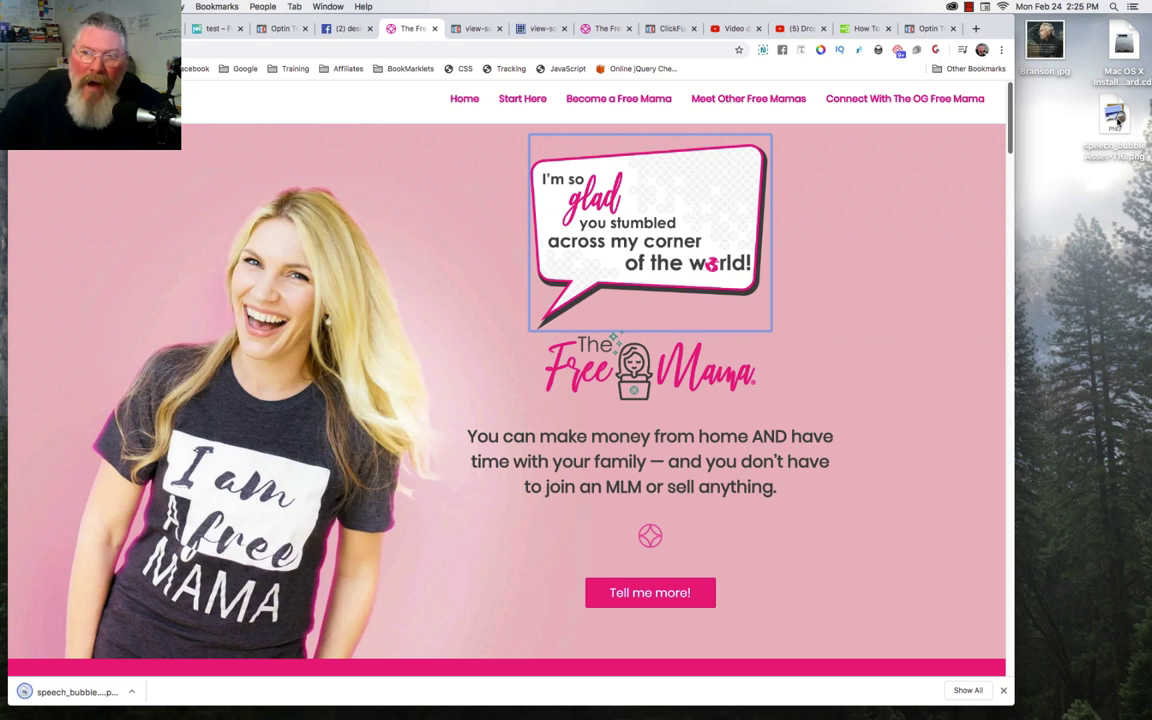
- Copy the speech bubble's image address, open it in a new browser tab, and save another copy to the Desktop
{"action": "right_click", "coordinate": [668, 199]}
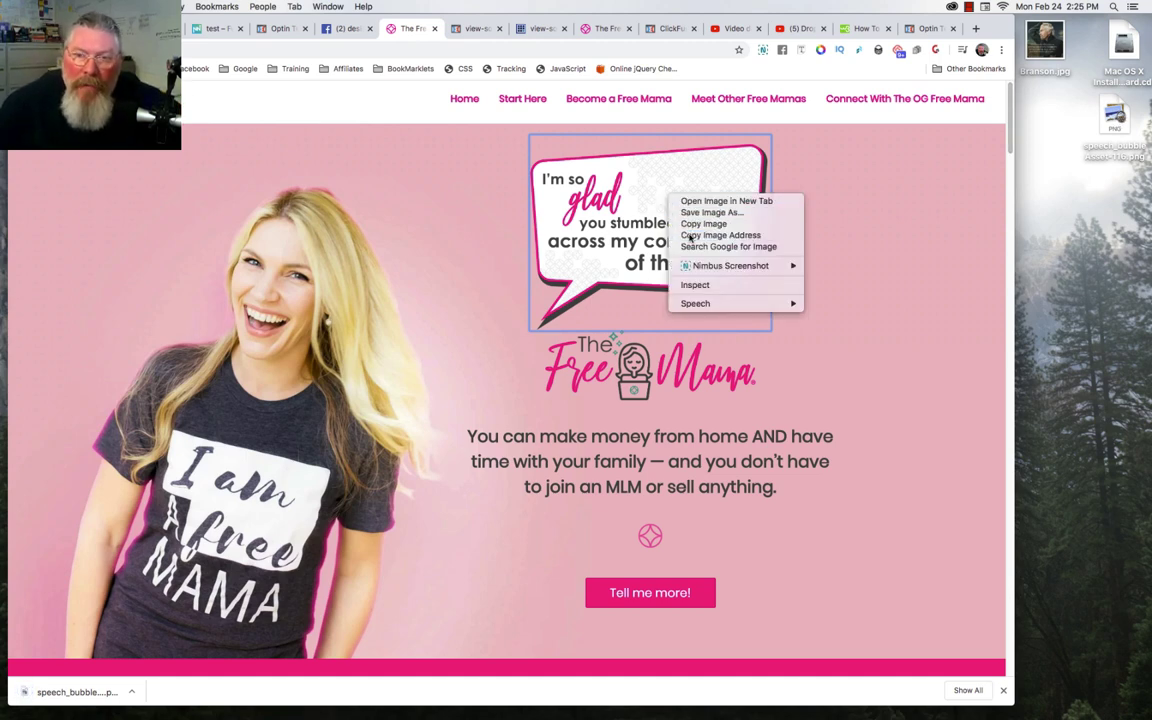
{"action": "left_click", "coordinate": [689, 236]}
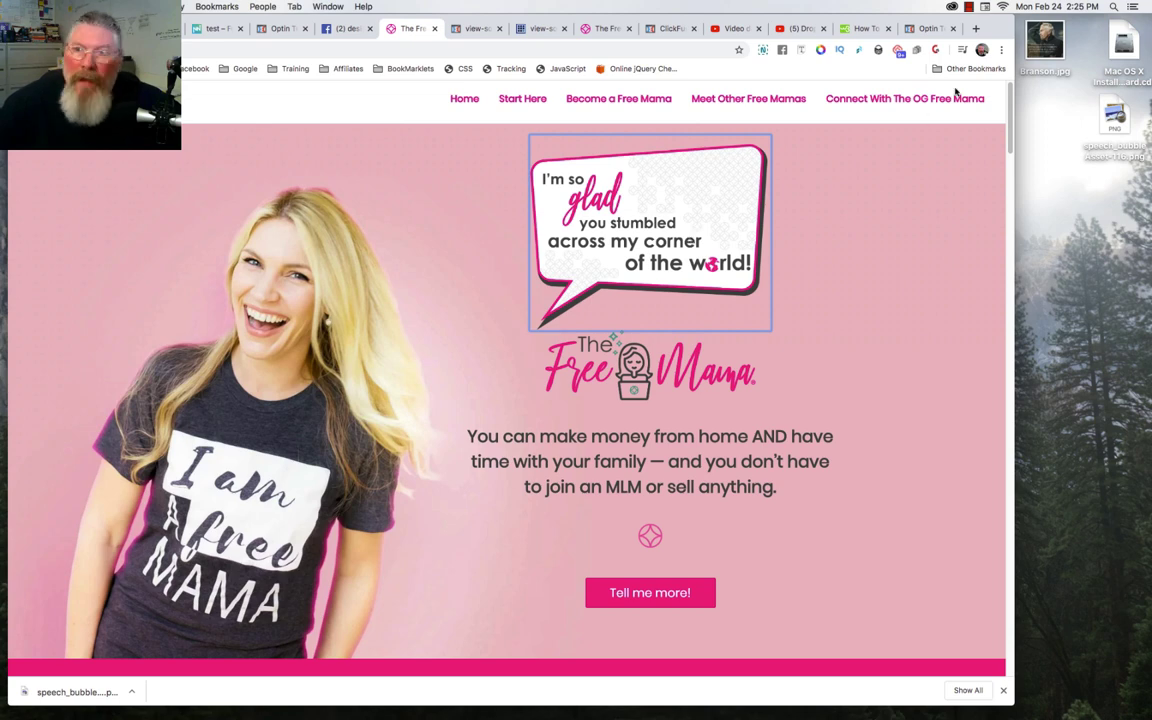
{"action": "left_click", "coordinate": [975, 28]}
{"action": "right_click", "coordinate": [567, 52]}
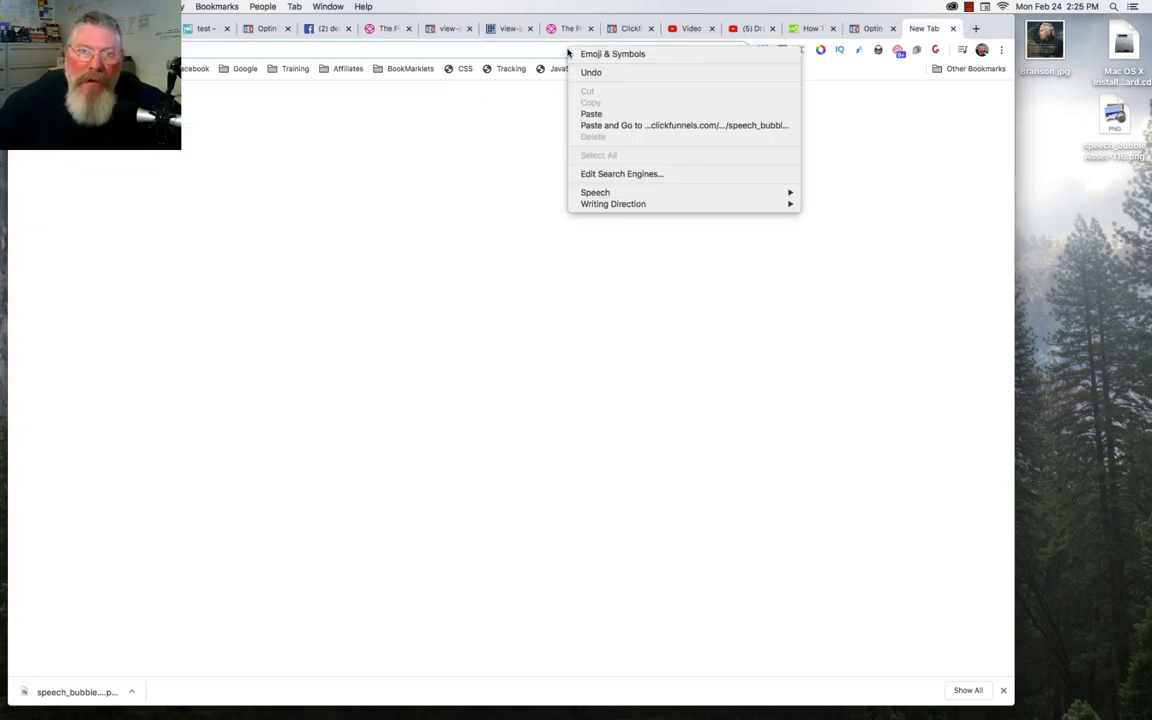
{"action": "left_click", "coordinate": [595, 125]}
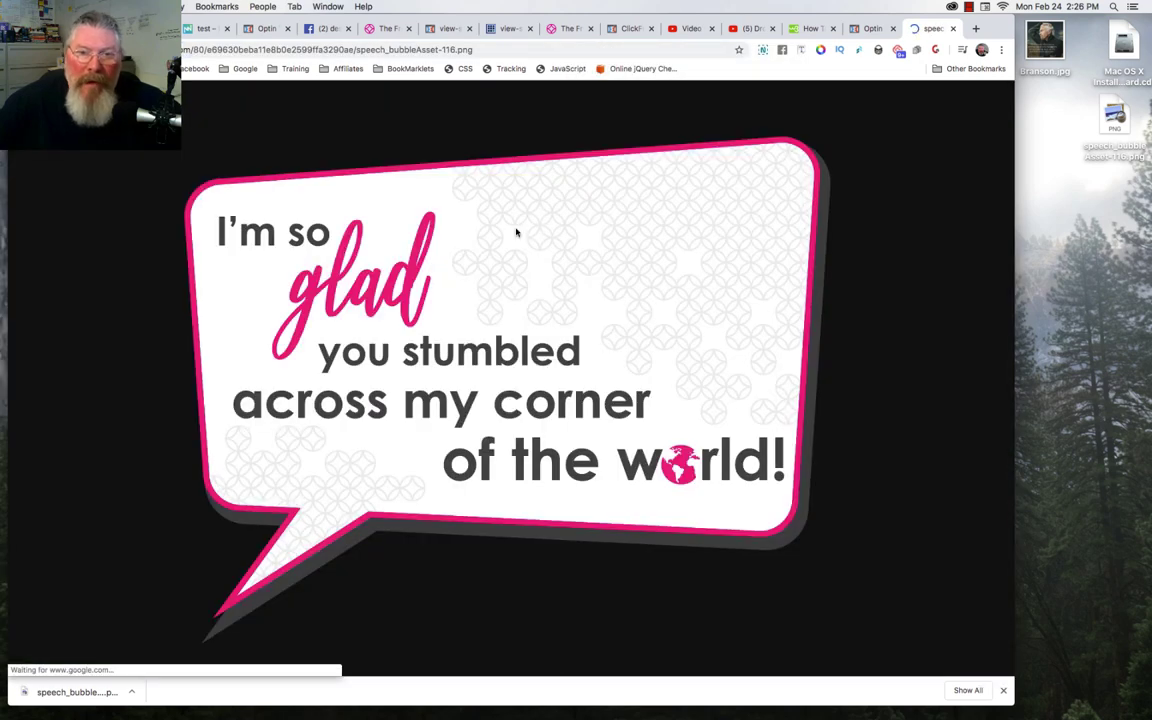
{"action": "left_click_drag", "start_coordinate": [516, 232], "coordinate": [1113, 190]}
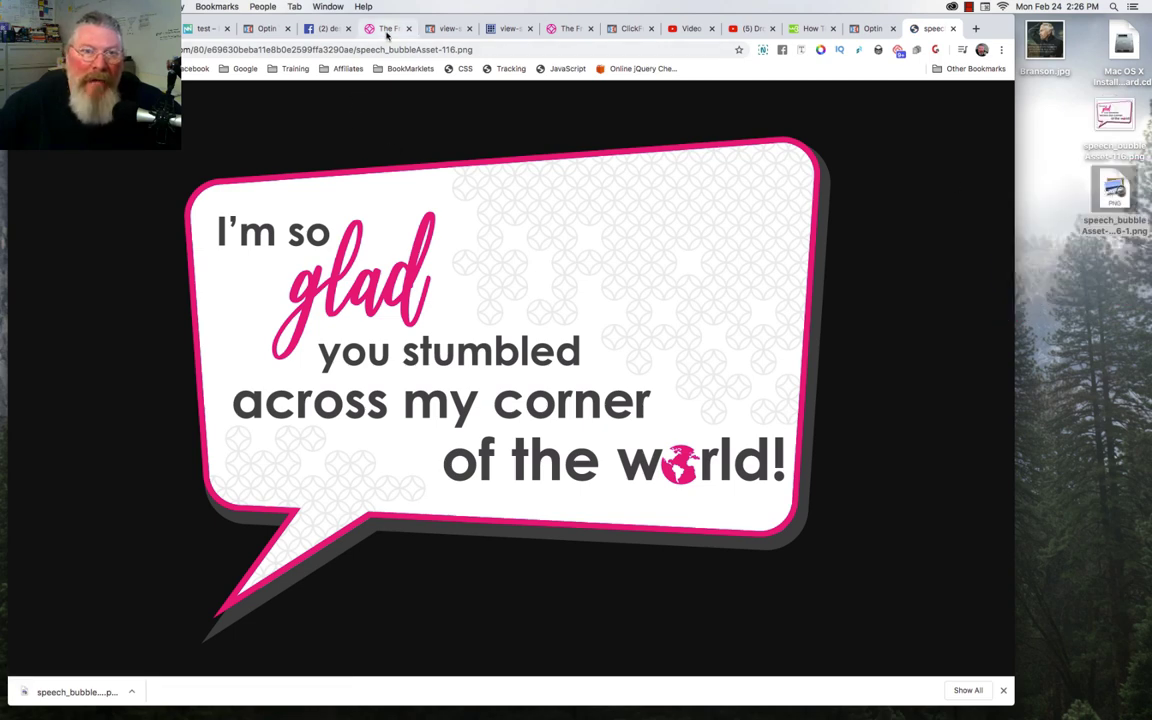
- From the Free Mama page, save the speech bubble, the Free Mama logo and the pink circle icon to the Desktop
{"action": "left_click", "coordinate": [389, 32]}
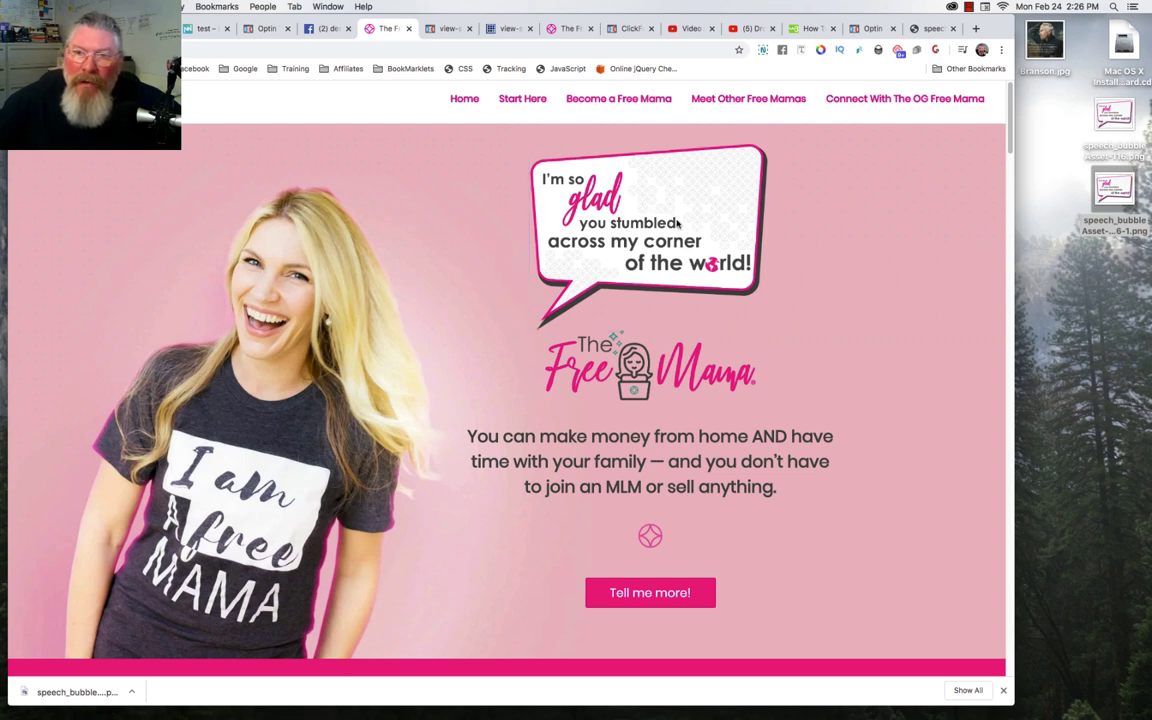
{"action": "left_click_drag", "start_coordinate": [572, 192], "coordinate": [1121, 269]}
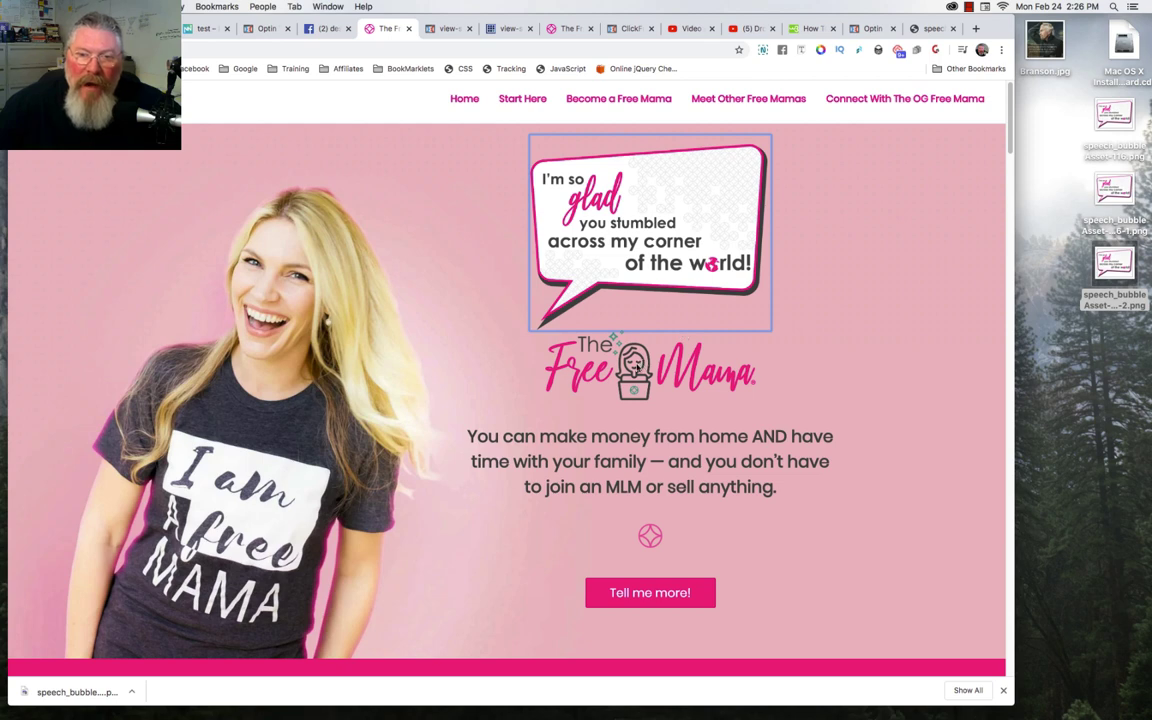
{"action": "left_click_drag", "start_coordinate": [637, 367], "coordinate": [1105, 355]}
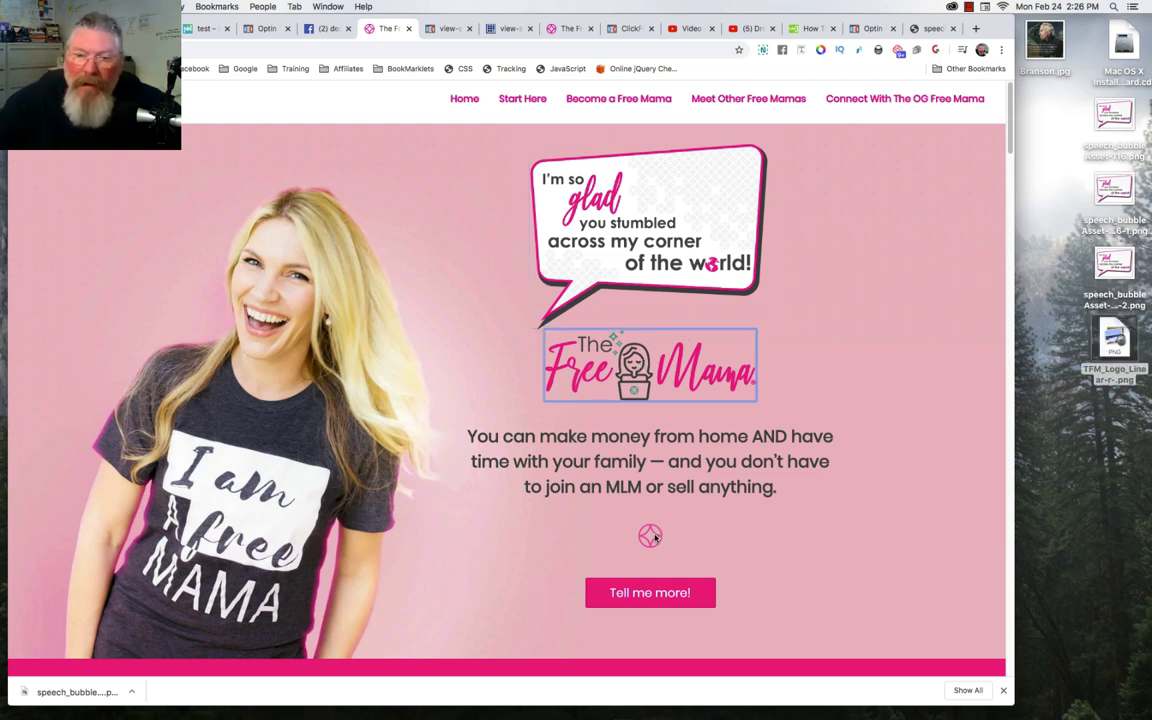
{"action": "left_click_drag", "start_coordinate": [651, 537], "coordinate": [1110, 415]}
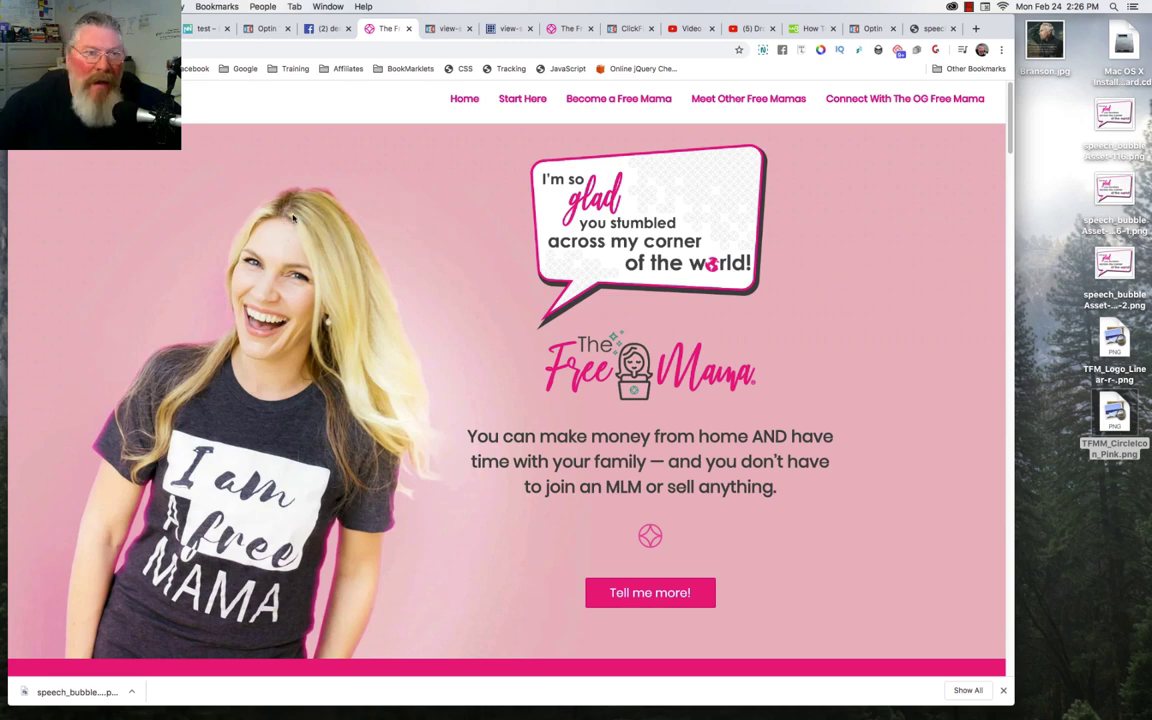
- Inspect the empty pink background of the Free Mama hero section and expand its section container and inner container in the code
{"action": "right_click", "coordinate": [94, 158]}
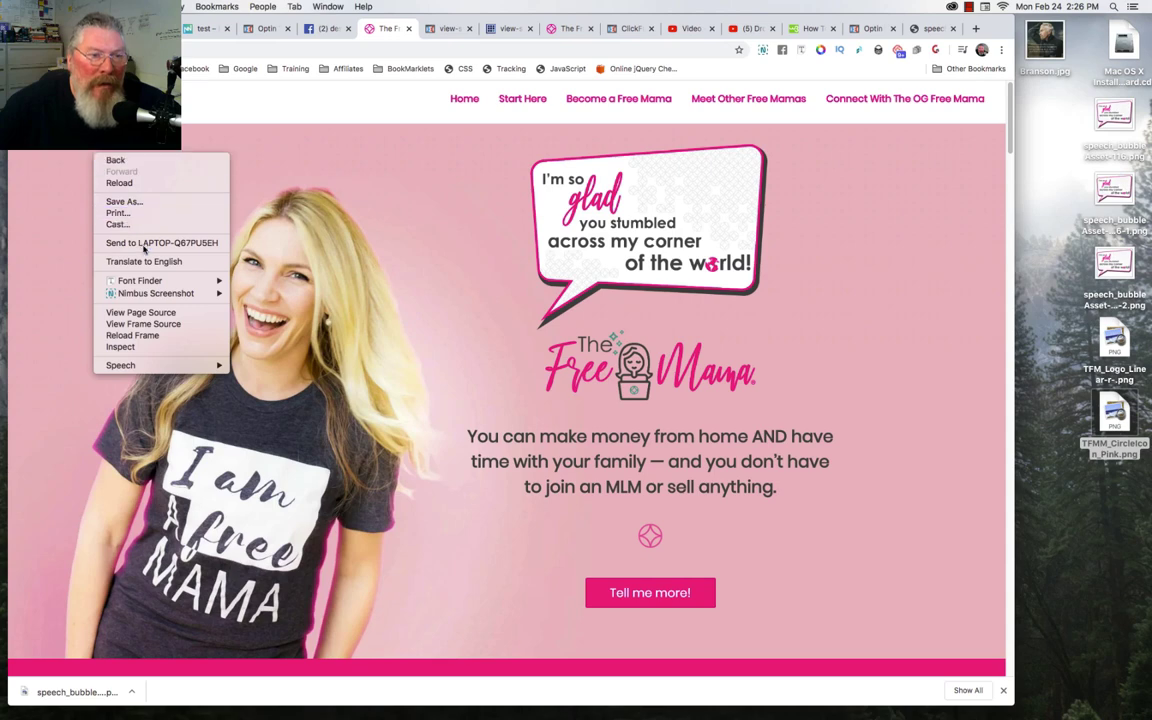
{"action": "left_click", "coordinate": [122, 347]}
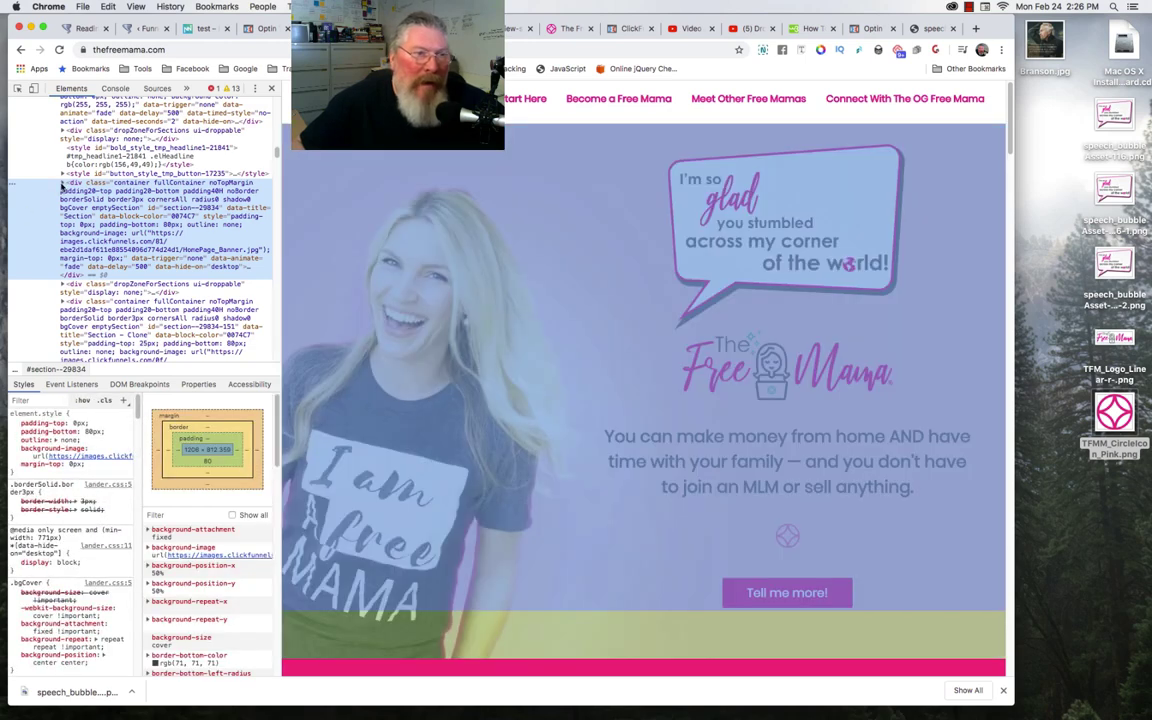
{"action": "left_click", "coordinate": [62, 183]}
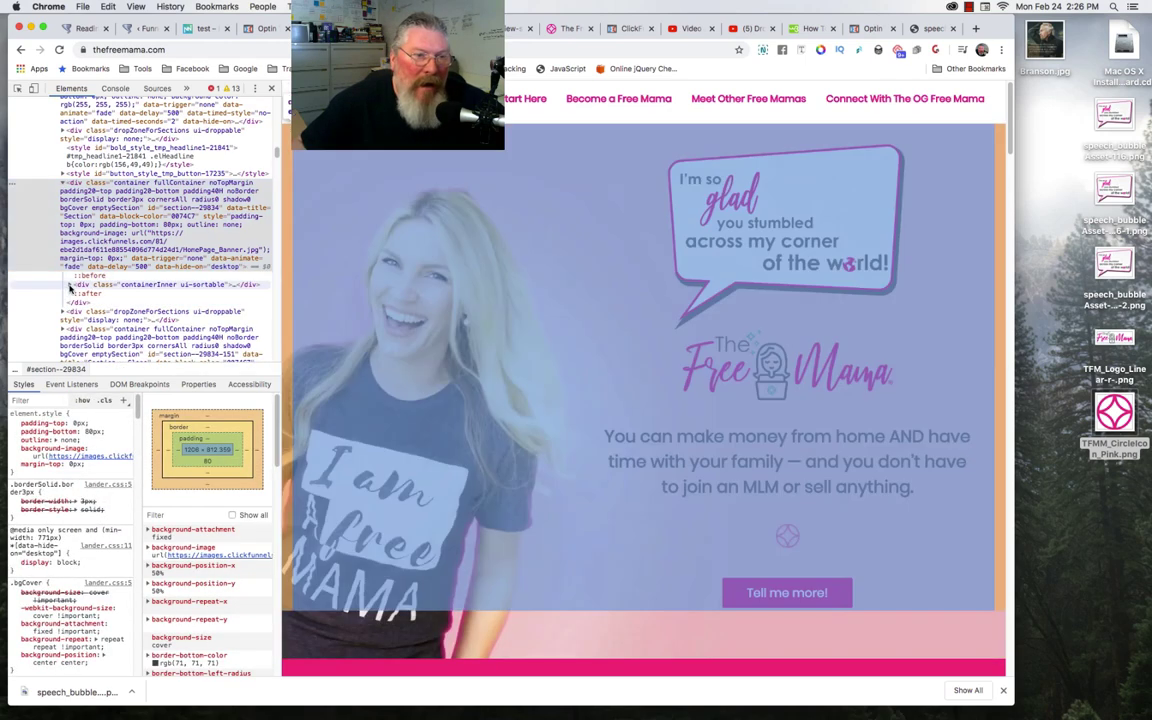
{"action": "left_click", "coordinate": [68, 285]}
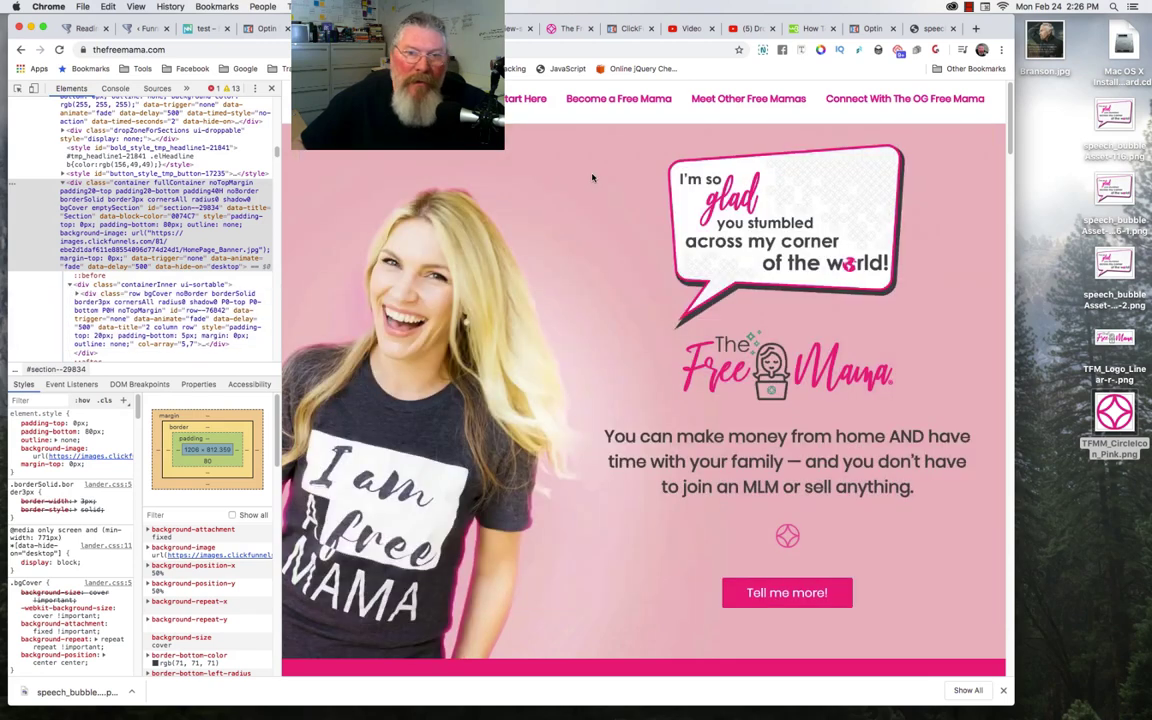
- Inspect the hero area beside the speech bubble and trace the code from its second column up to the section's background image
{"action": "right_click", "coordinate": [590, 182]}
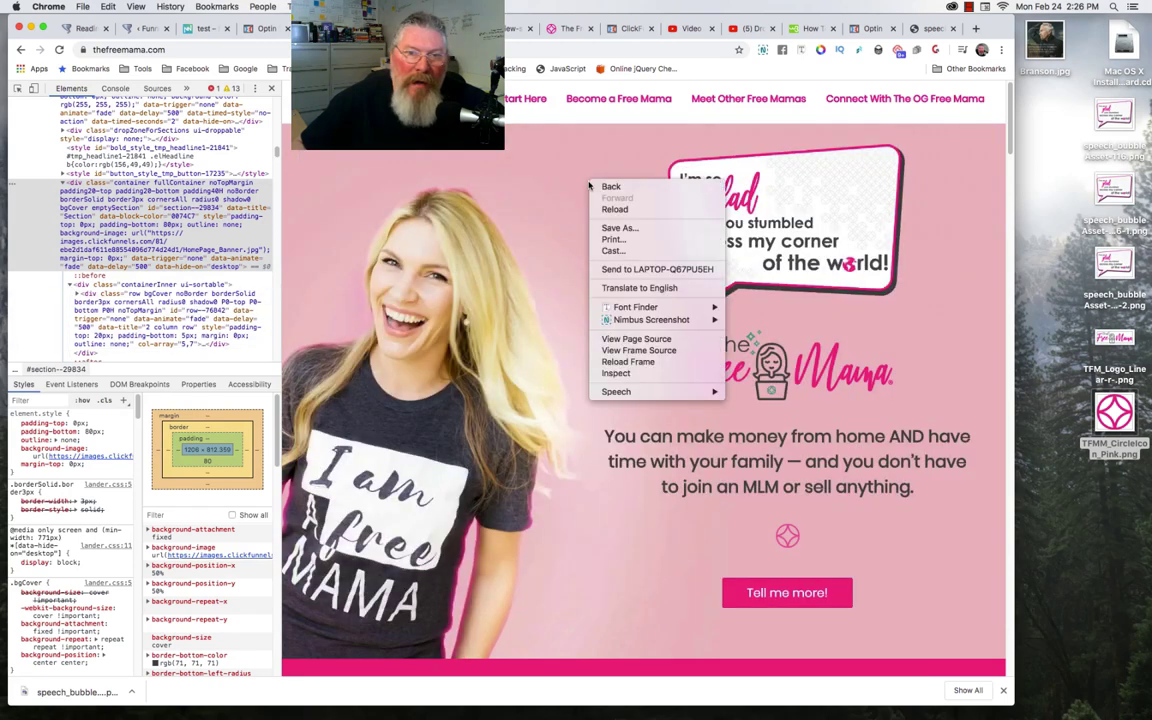
{"action": "left_click", "coordinate": [600, 373]}
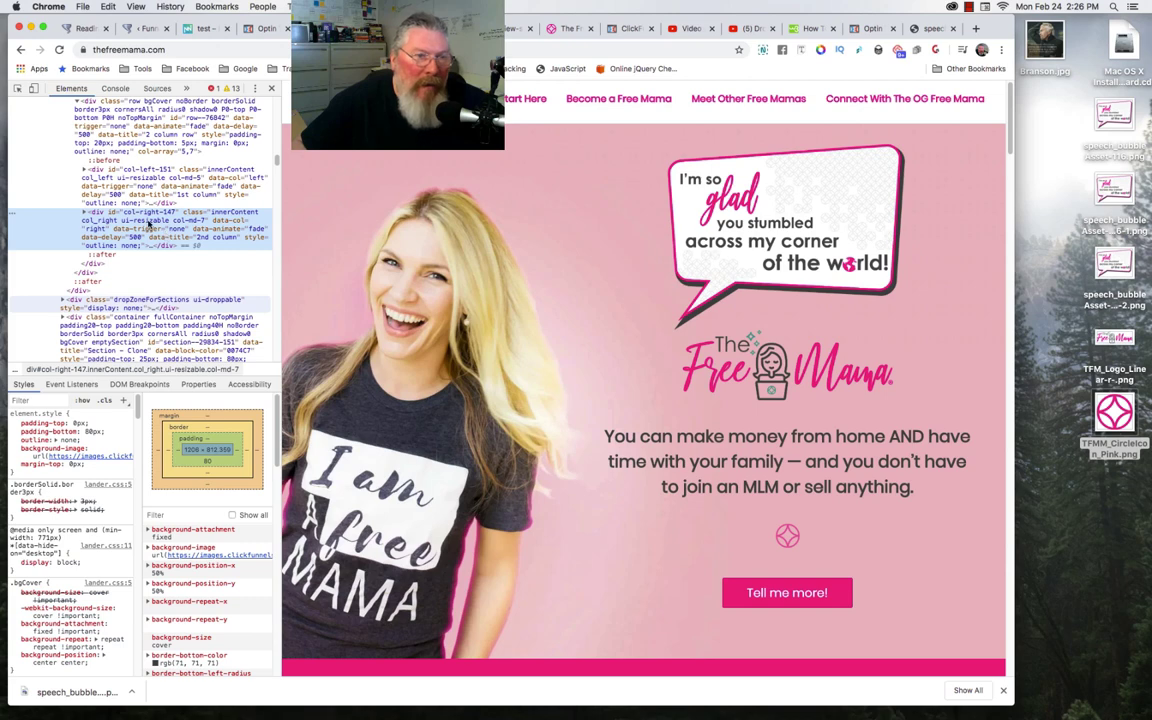
{"action": "left_click", "coordinate": [114, 229]}
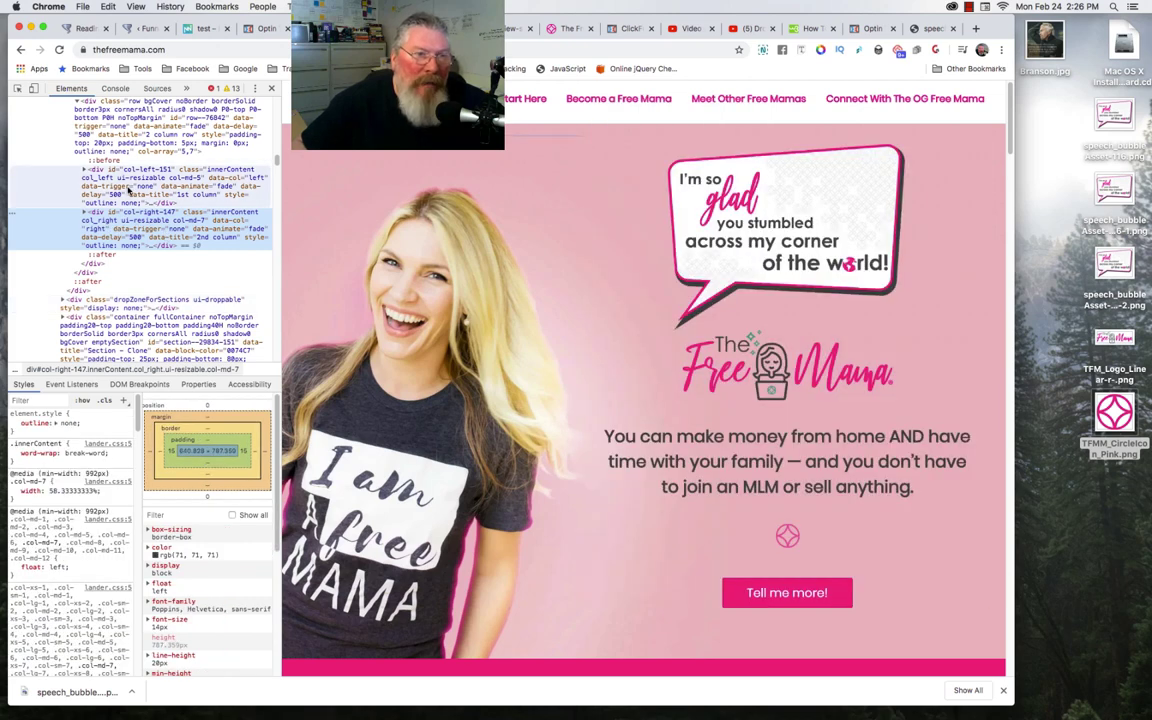
{"action": "scroll", "coordinate": [96, 160], "scroll_direction": "up", "scroll_amount": 2}
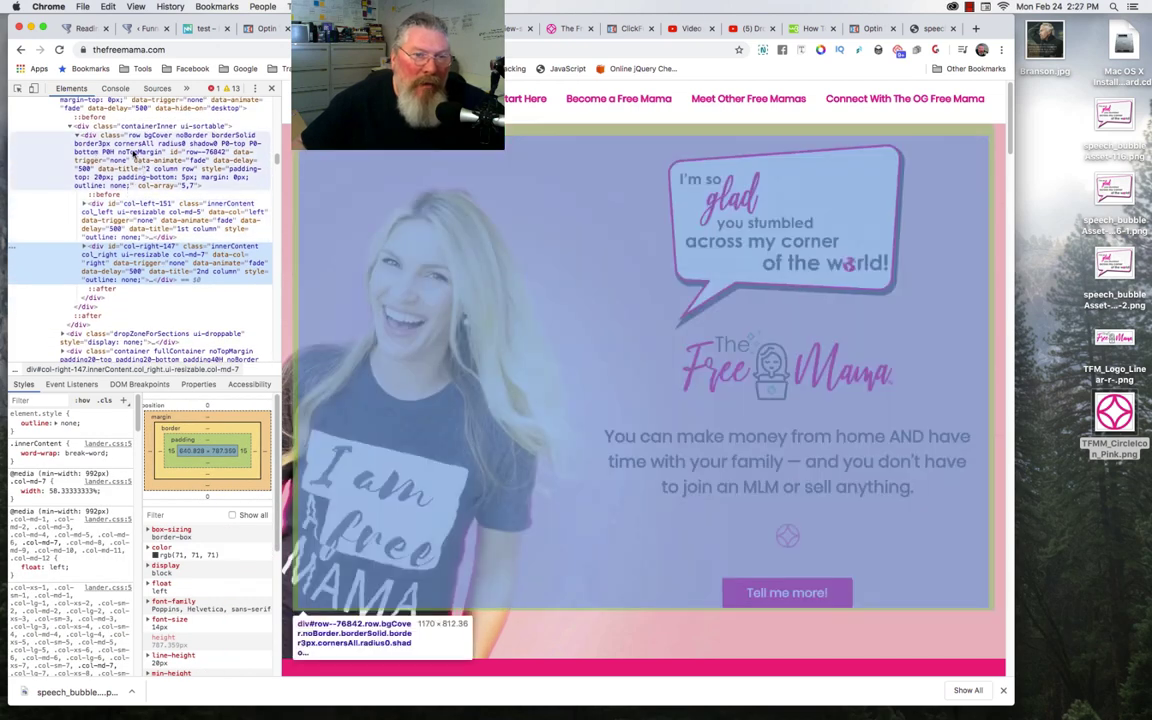
{"action": "scroll", "coordinate": [122, 158], "scroll_direction": "up", "scroll_amount": 2}
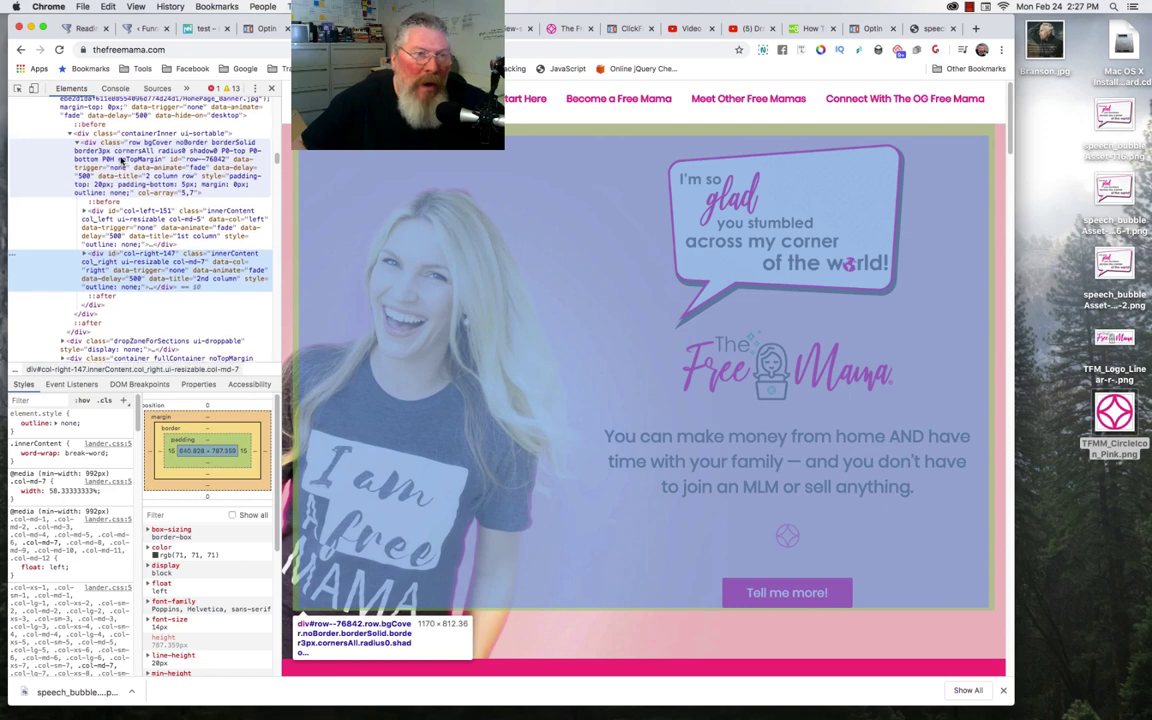
{"action": "scroll", "coordinate": [122, 158], "scroll_direction": "up", "scroll_amount": 5}
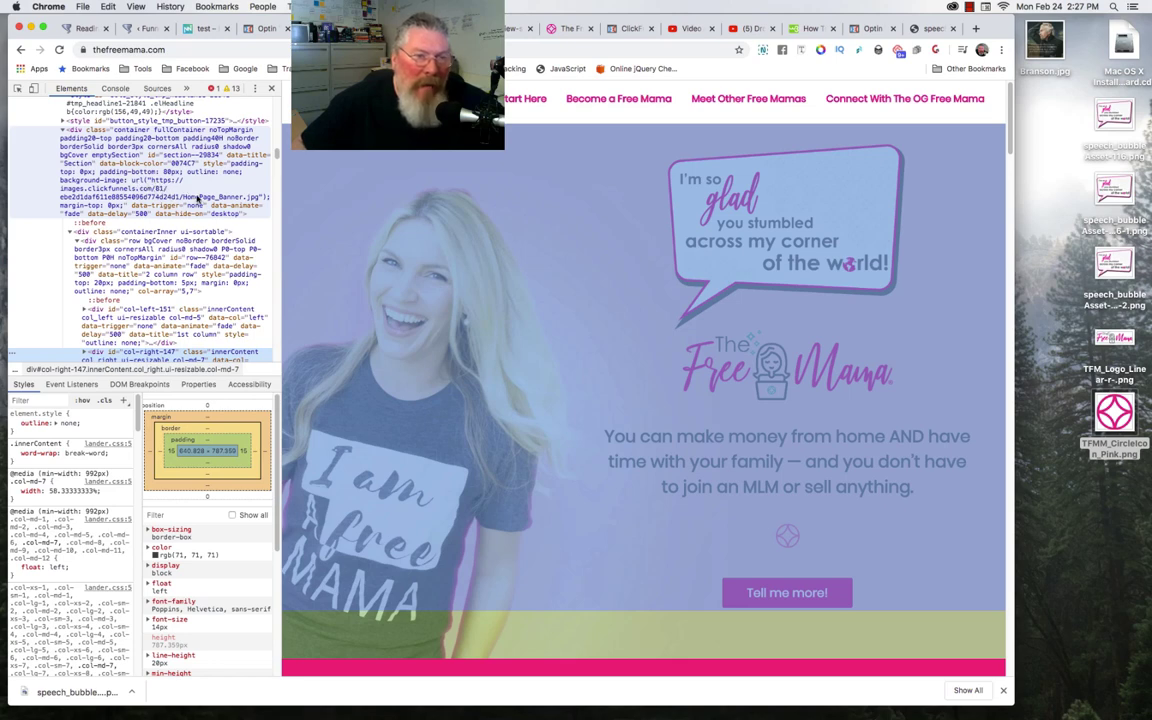
- Select the hero section container and copy the link address of its HomePage_Banner.jpg background image from the element styles
{"action": "left_click", "coordinate": [42, 165]}
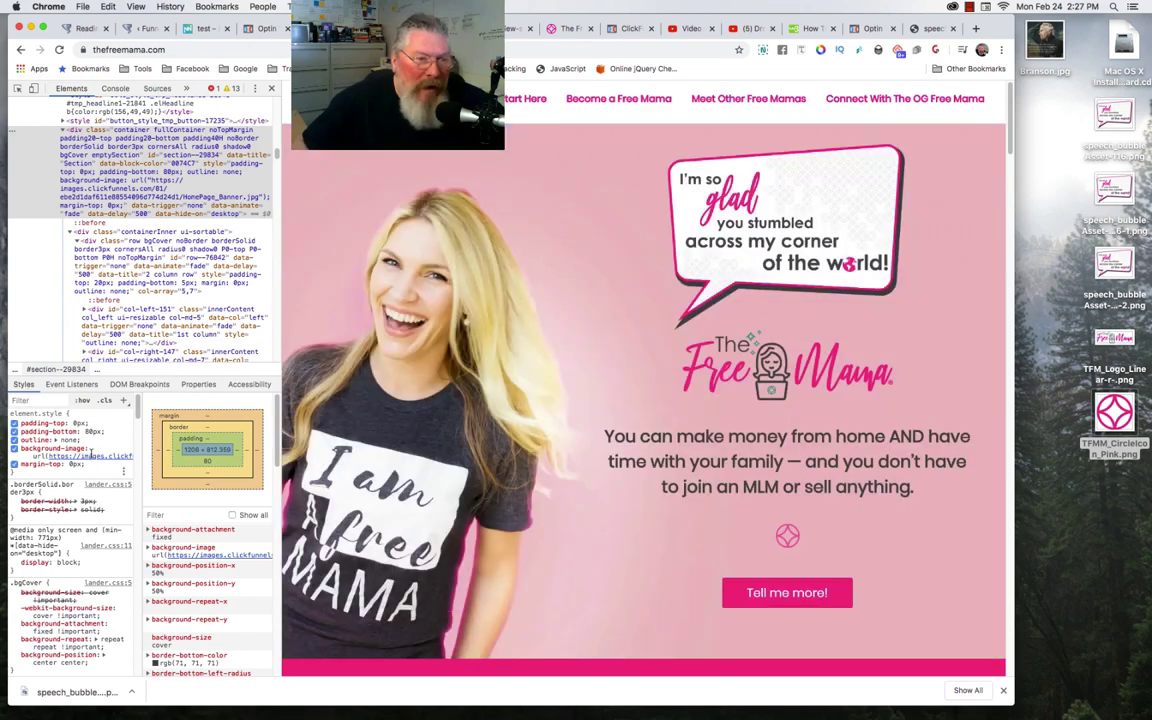
{"action": "left_click", "coordinate": [211, 558]}
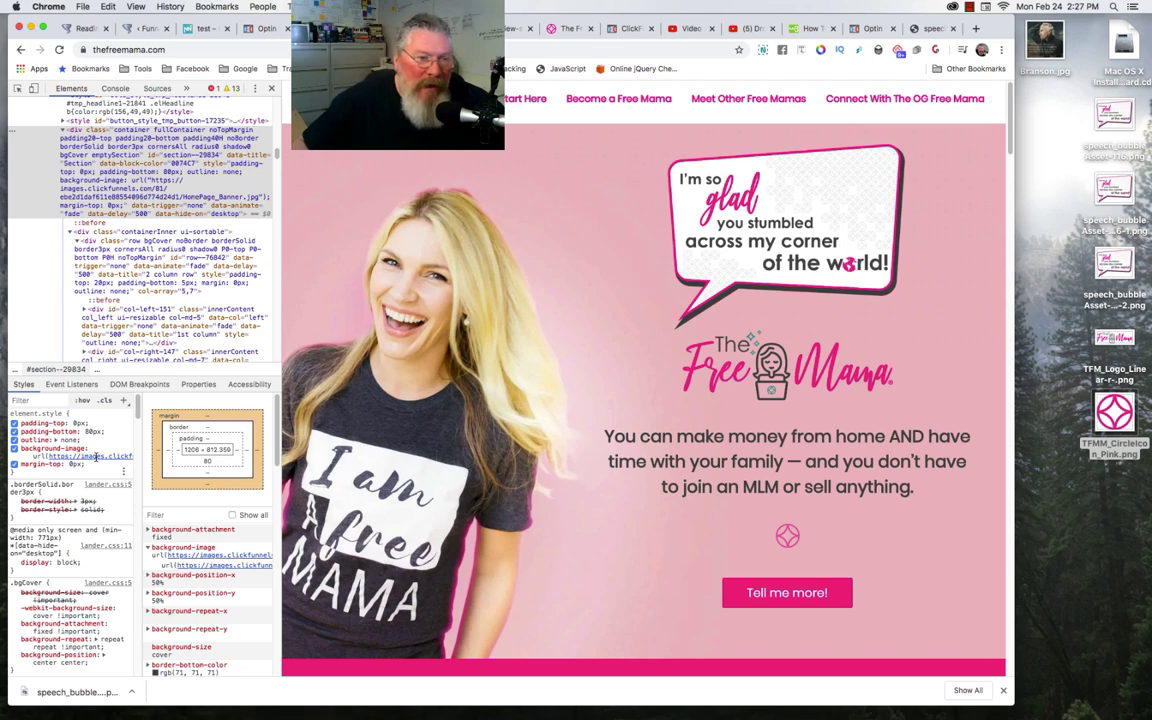
{"action": "left_click", "coordinate": [95, 456]}
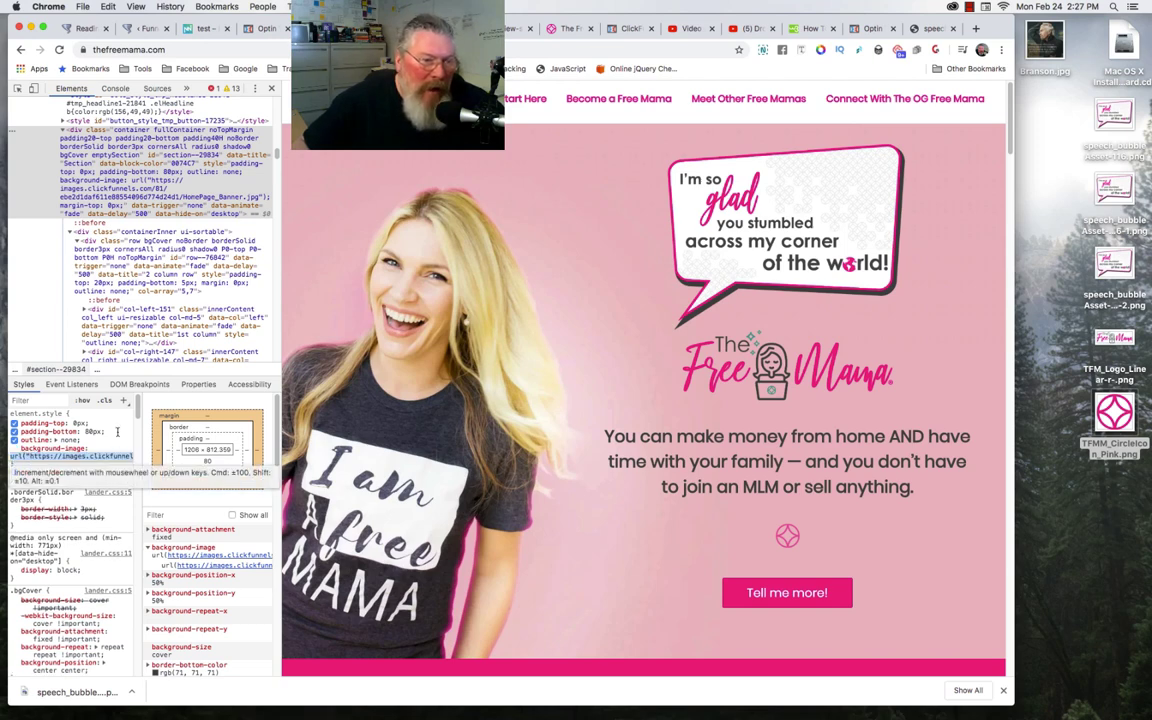
{"action": "key", "text": "Escape"}
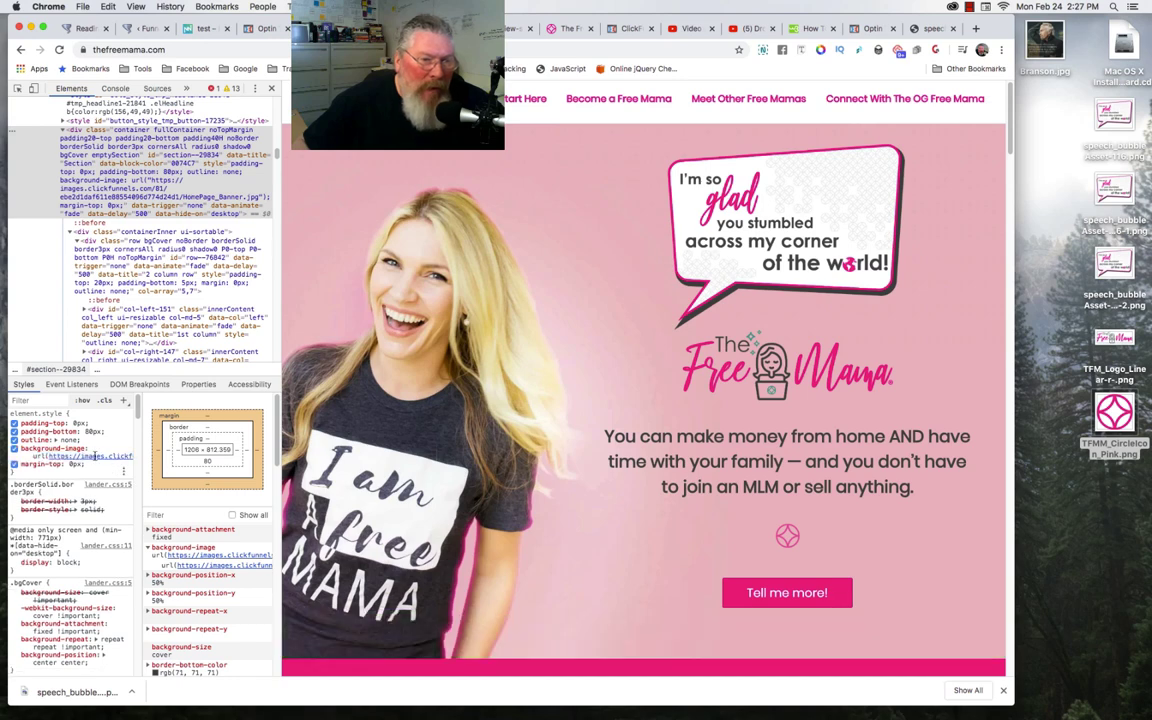
{"action": "right_click", "coordinate": [96, 455]}
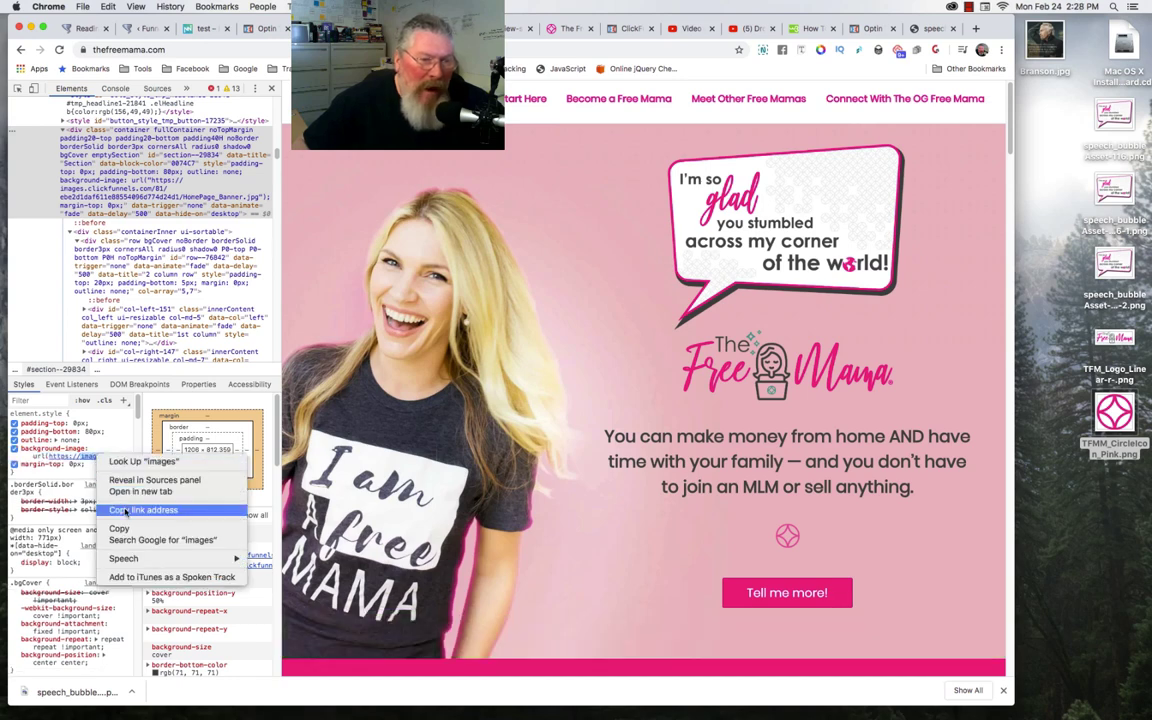
{"action": "left_click", "coordinate": [140, 510]}
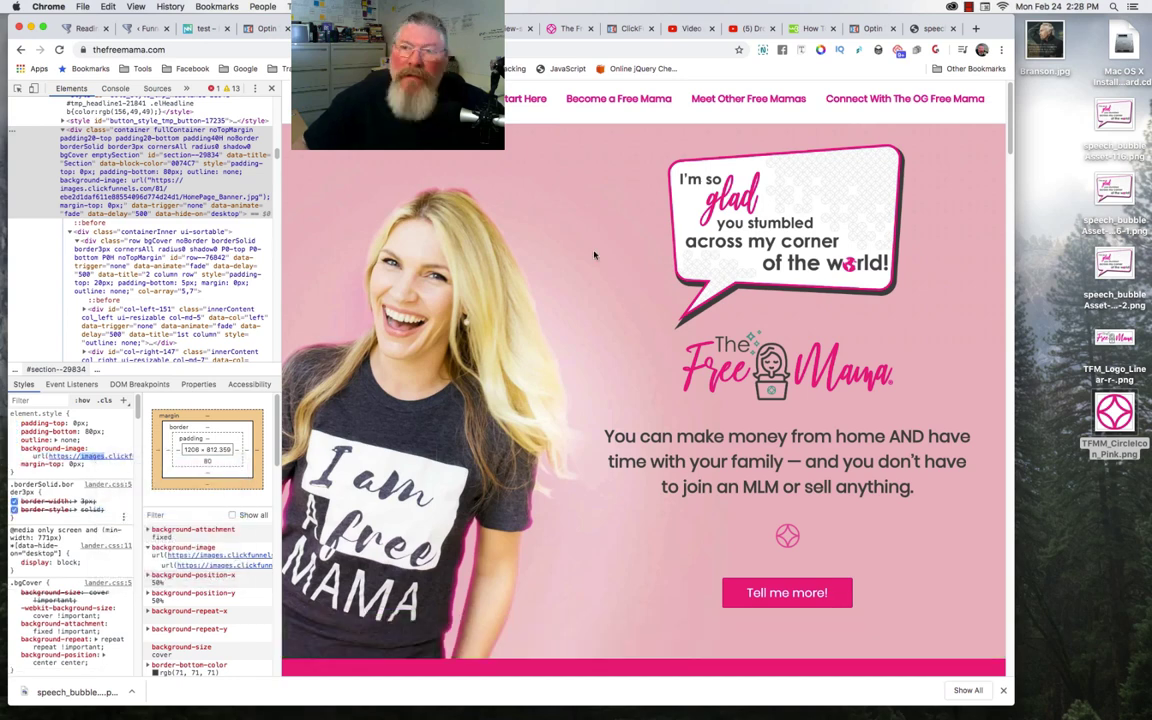
- Load the copied banner address in the browser tab showing the speech bubble image, and save the banner image to the Desktop
{"action": "key", "text": "super+t"}
{"action": "key", "text": "super+v"}
{"action": "key", "text": "Return"}
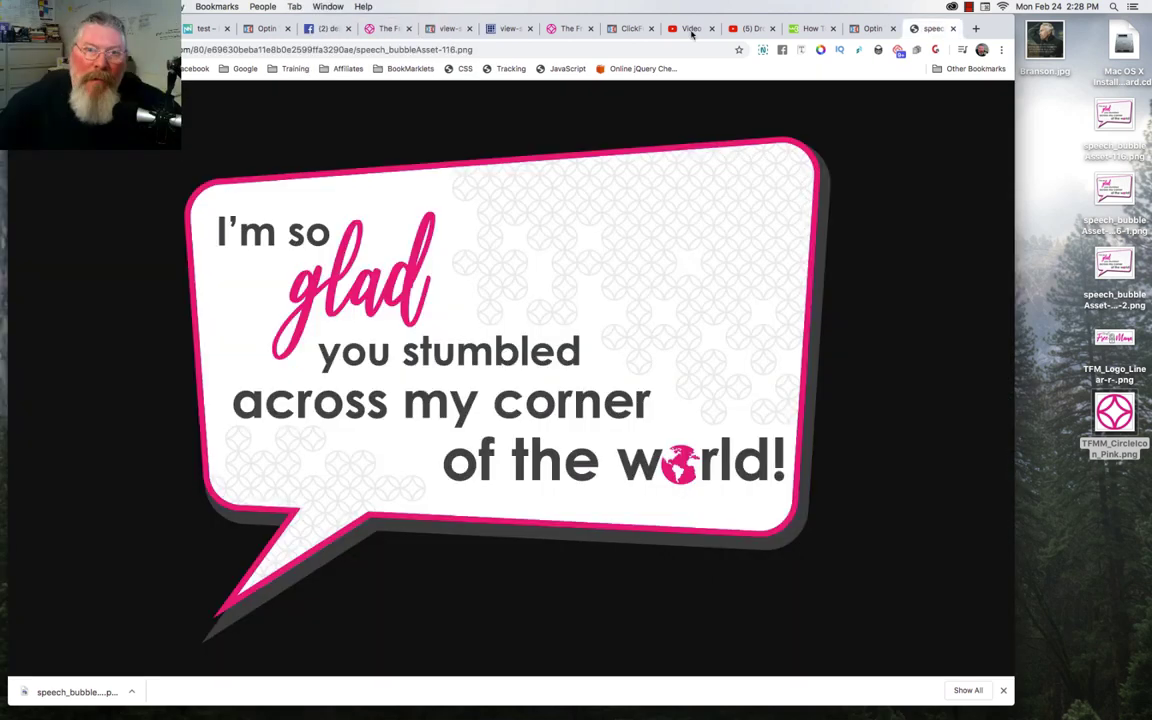
{"action": "left_click", "coordinate": [491, 49]}
{"action": "right_click", "coordinate": [491, 50]}
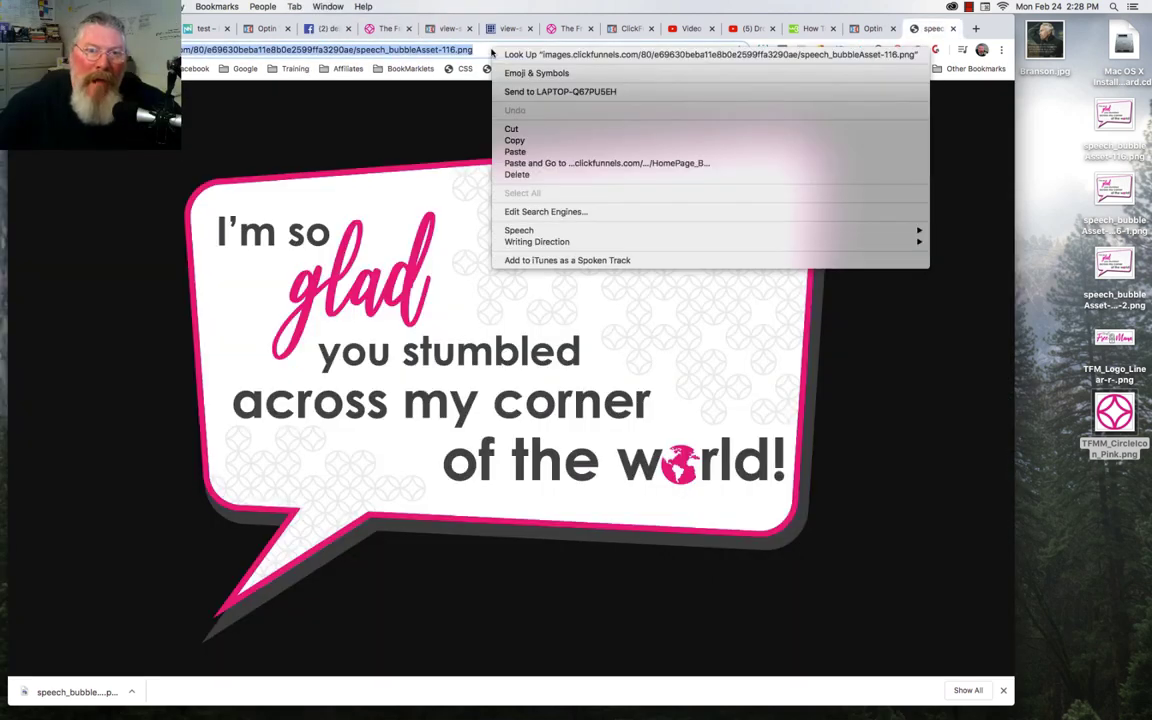
{"action": "left_click", "coordinate": [536, 165]}
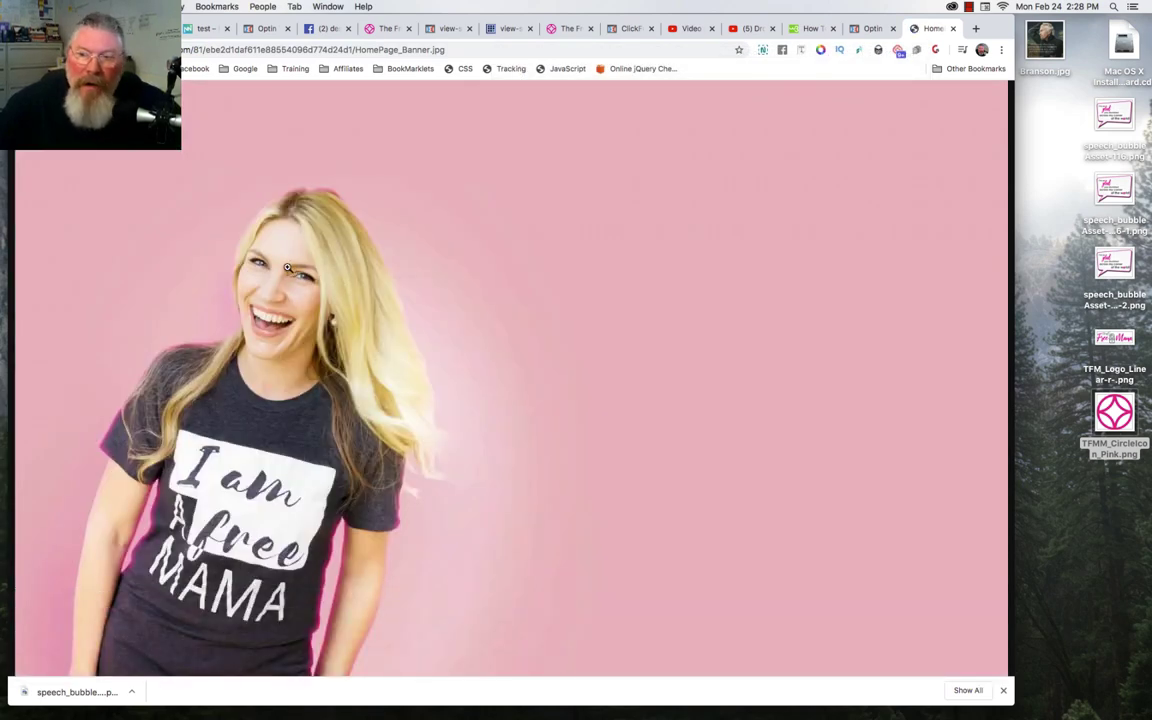
{"action": "left_click_drag", "start_coordinate": [281, 259], "coordinate": [1098, 512]}
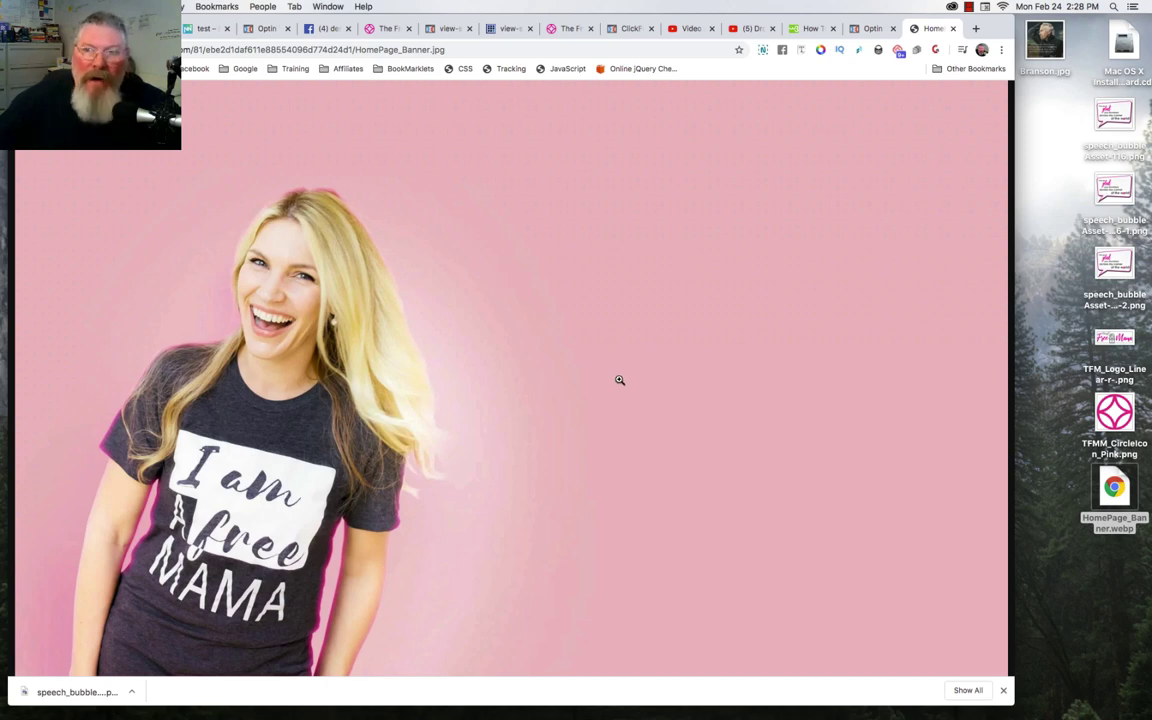
{"action": "left_click", "coordinate": [1100, 506]}
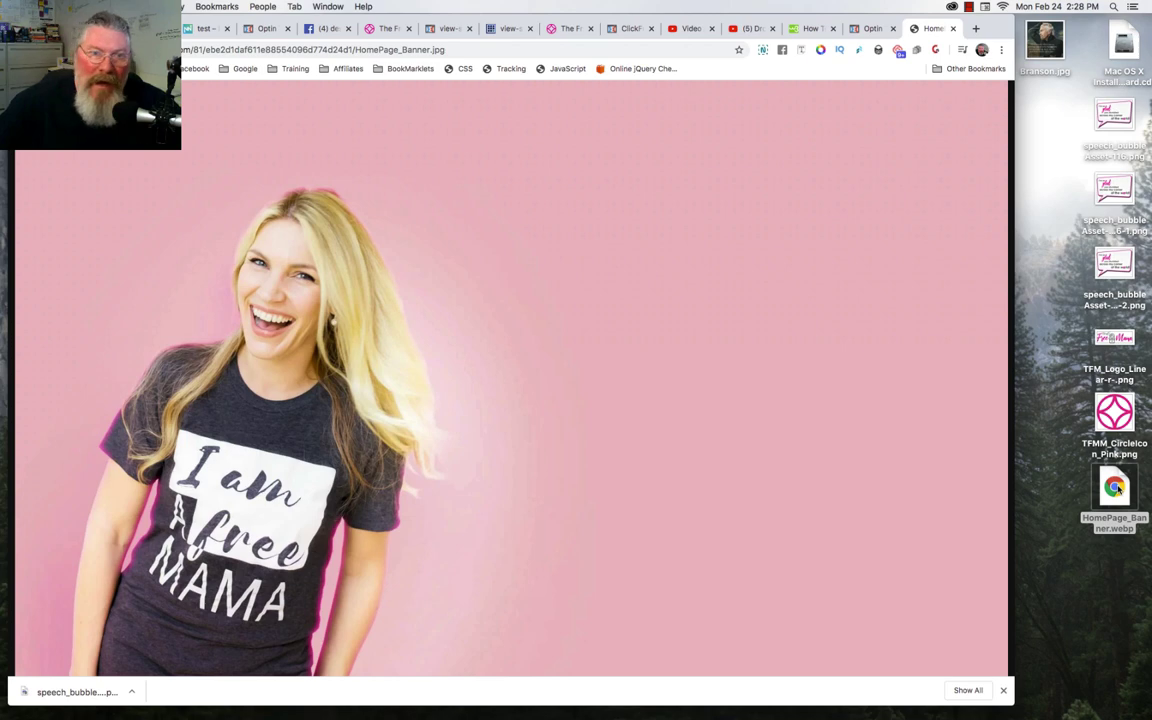
- Return to the Free Mama page, enlarge the element code area, and examine the embedding iframe there and in the page source
{"action": "left_click", "coordinate": [345, 28]}
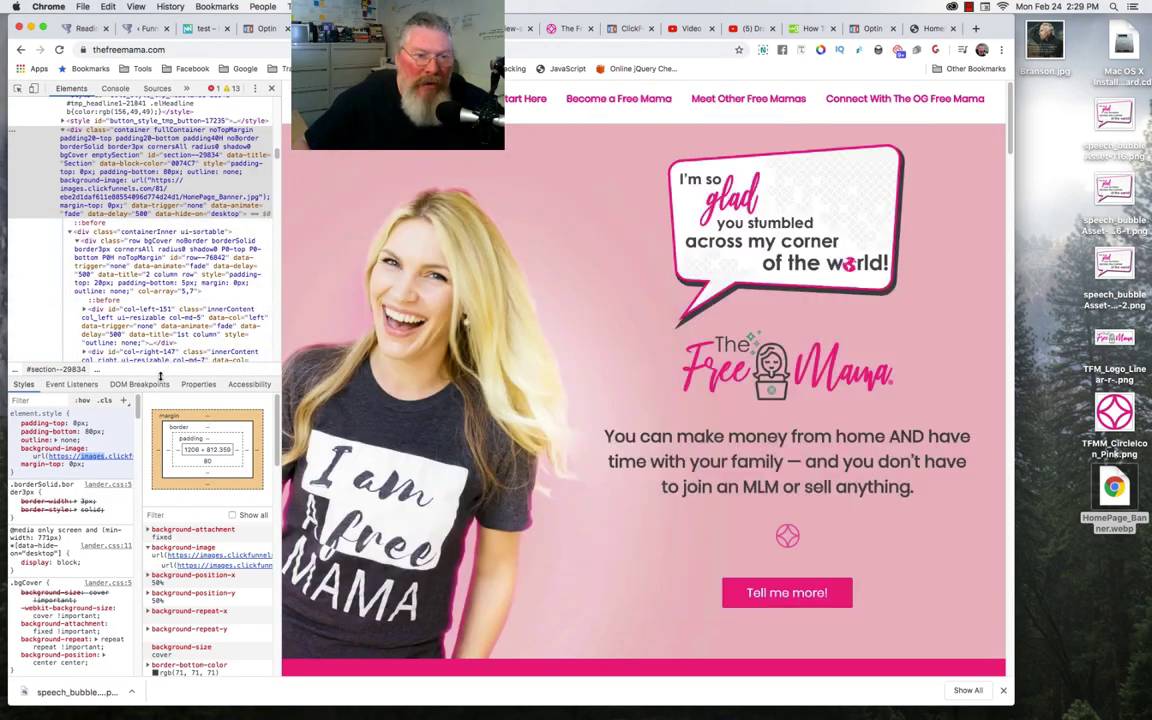
{"action": "left_click_drag", "start_coordinate": [159, 374], "coordinate": [151, 485]}
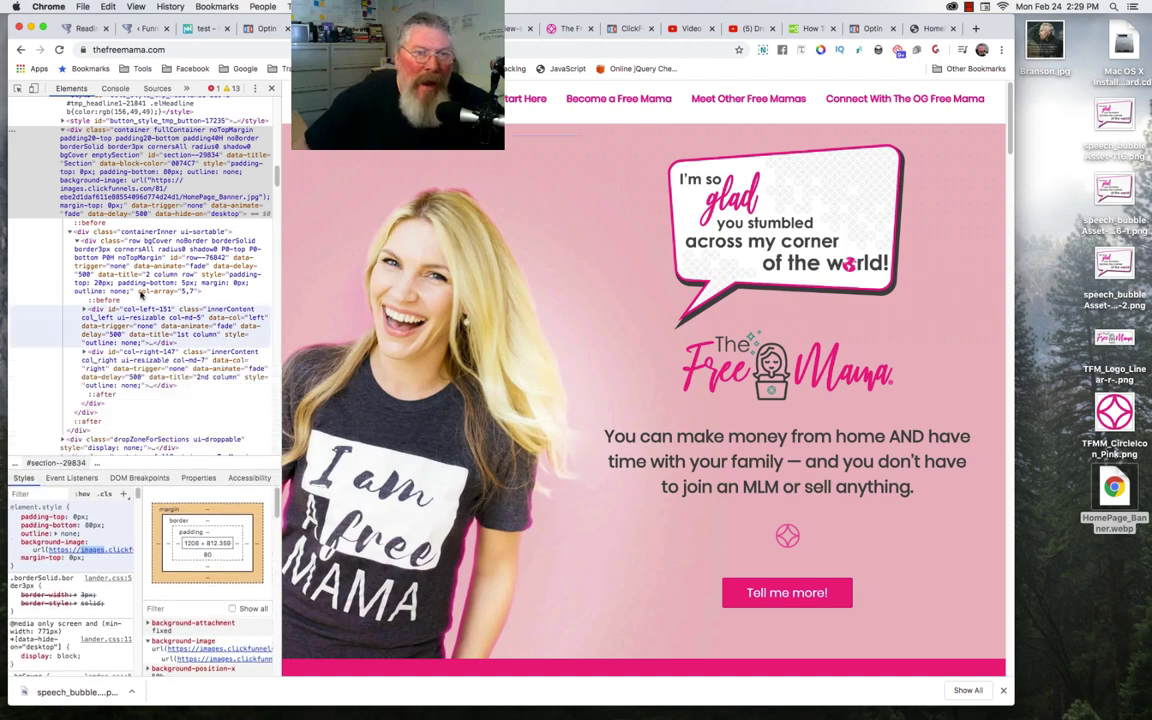
{"action": "scroll", "coordinate": [143, 297], "scroll_direction": "up", "scroll_amount": 5}
{"action": "scroll", "coordinate": [143, 297], "scroll_direction": "up", "scroll_amount": 4}
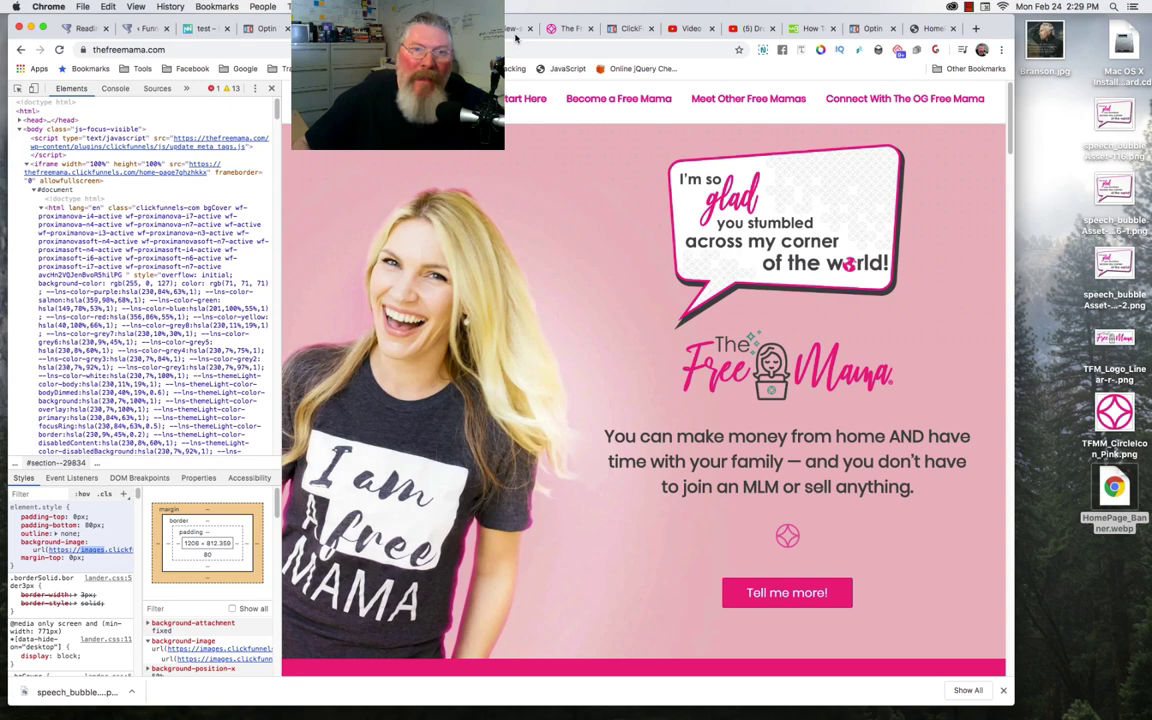
{"action": "left_click", "coordinate": [516, 32]}
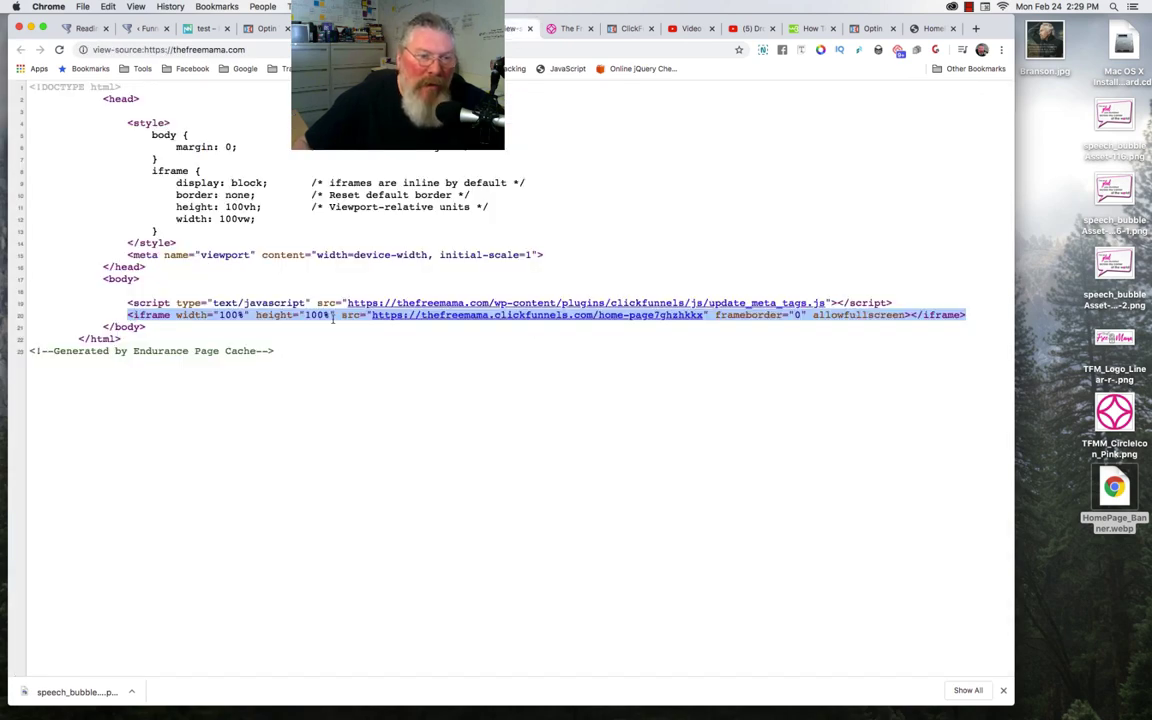
{"action": "key", "text": "ctrl+shift+Tab"}
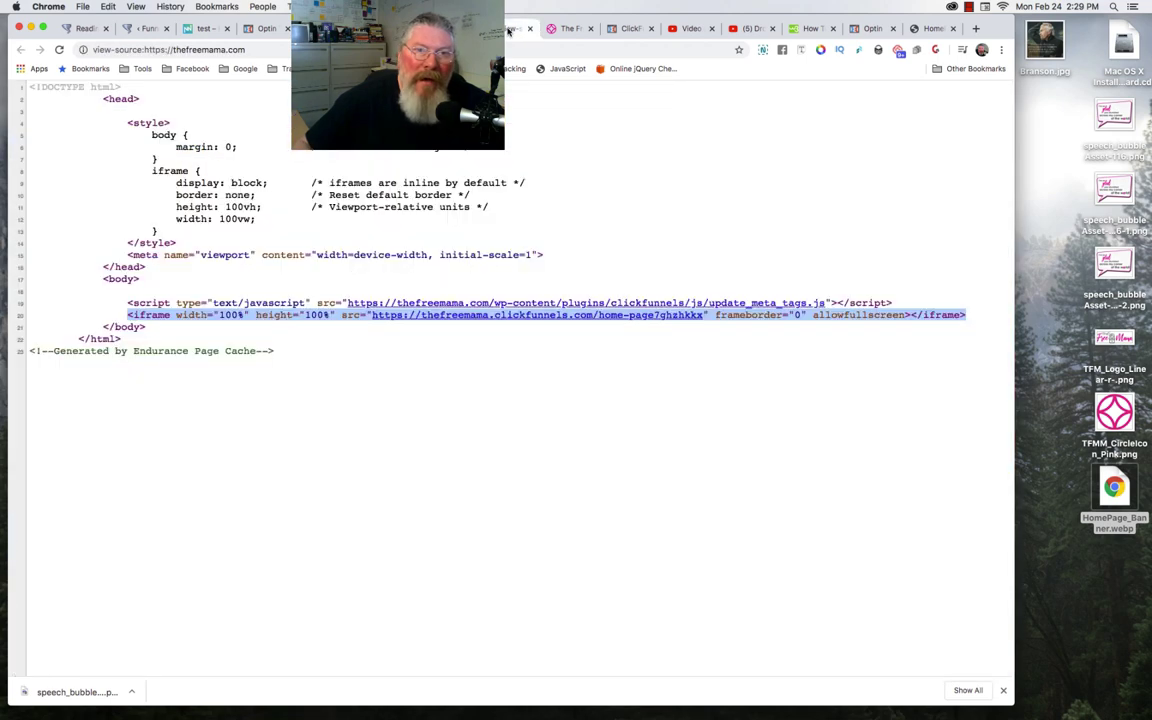
{"action": "left_click", "coordinate": [508, 28]}
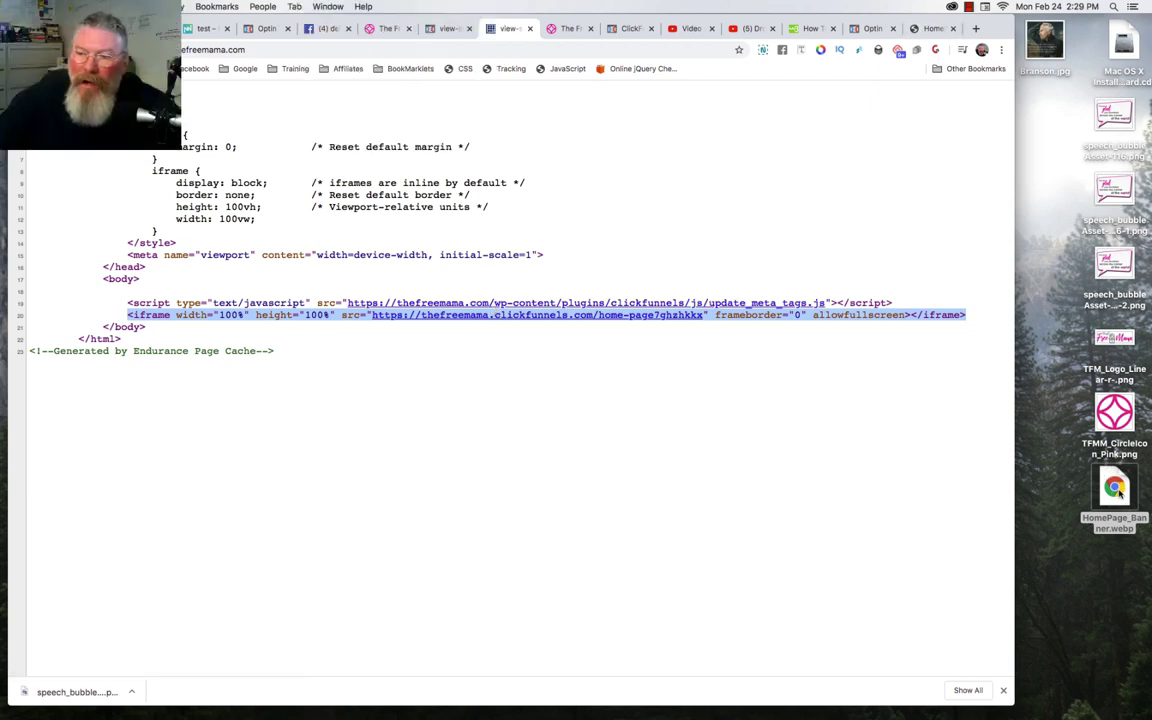
- Return to the banner image's browser tab and load ezgif.com in it
{"action": "left_click", "coordinate": [935, 30]}
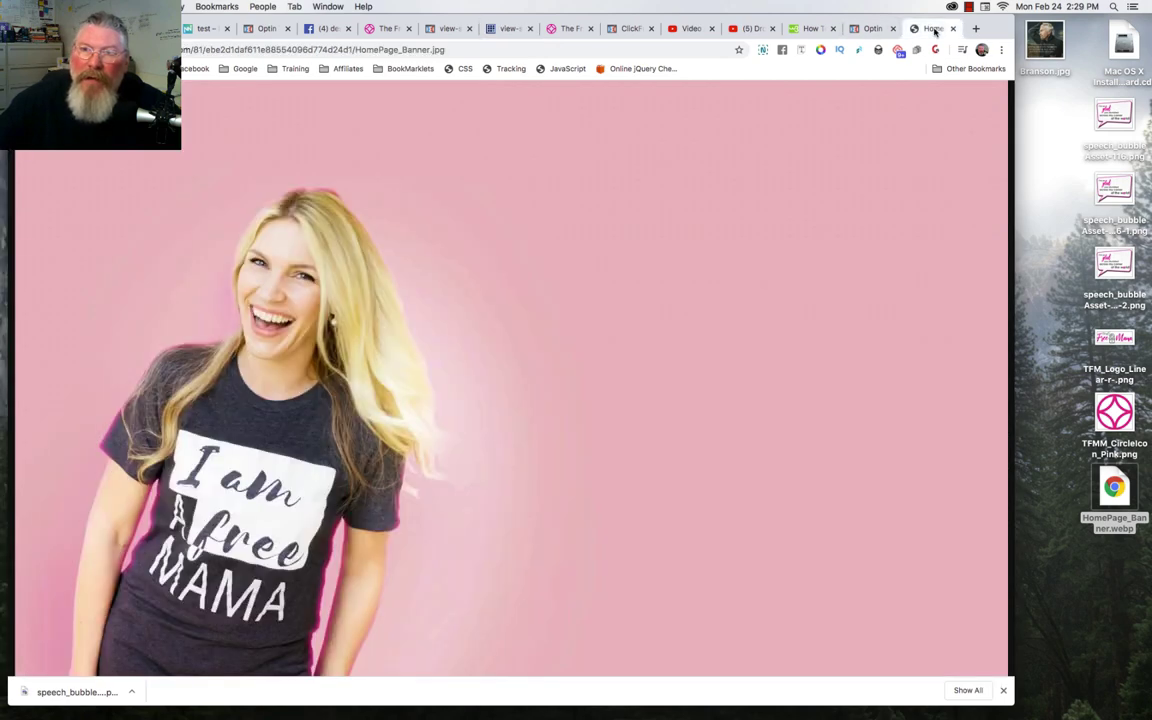
{"action": "left_click", "coordinate": [659, 49]}
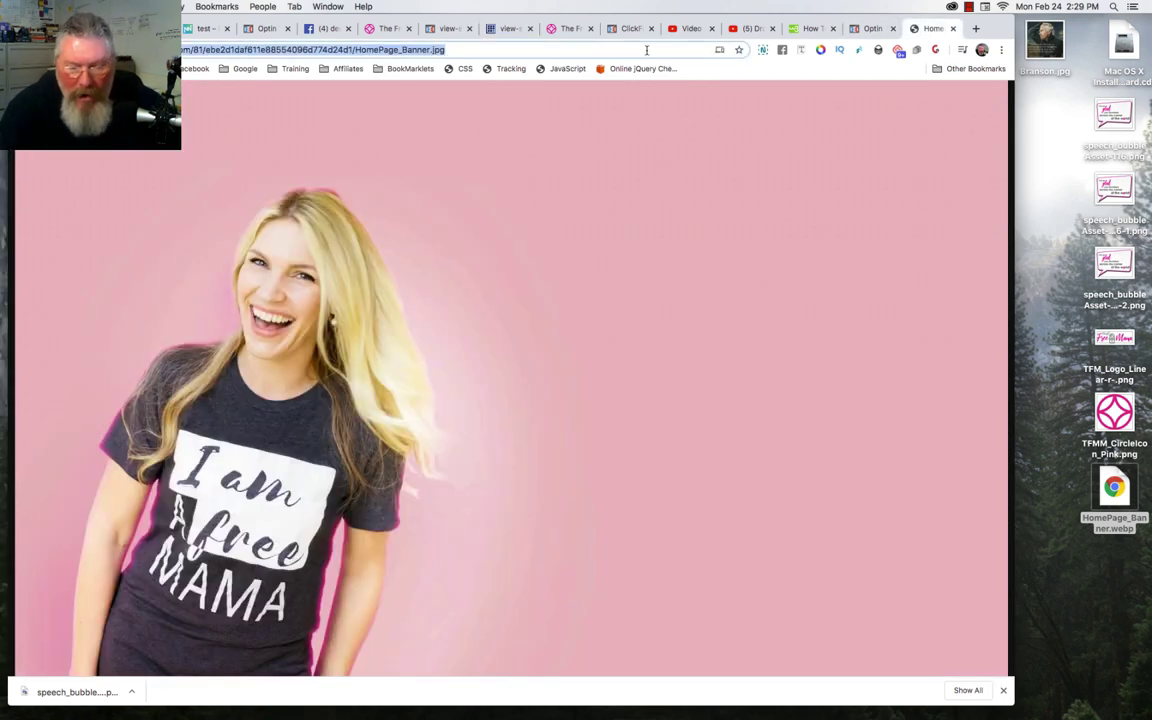
{"action": "key", "text": "BackSpace"}
{"action": "type", "text": "ezgif.co"}
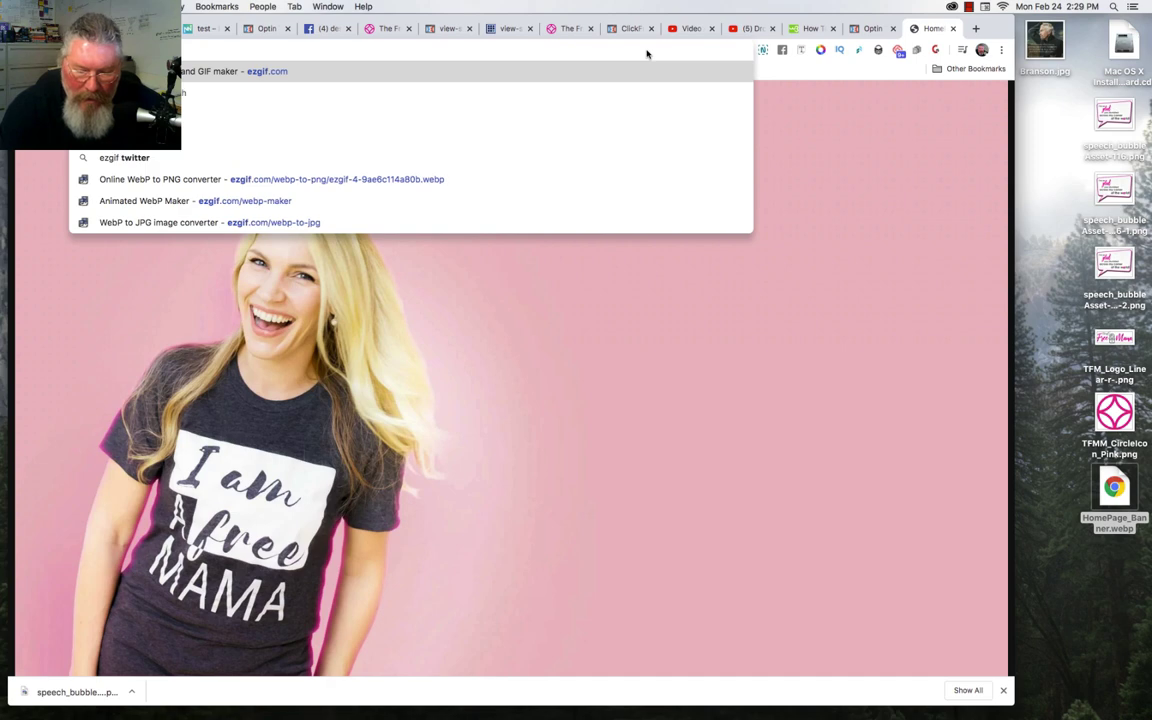
{"action": "key", "text": "Return"}
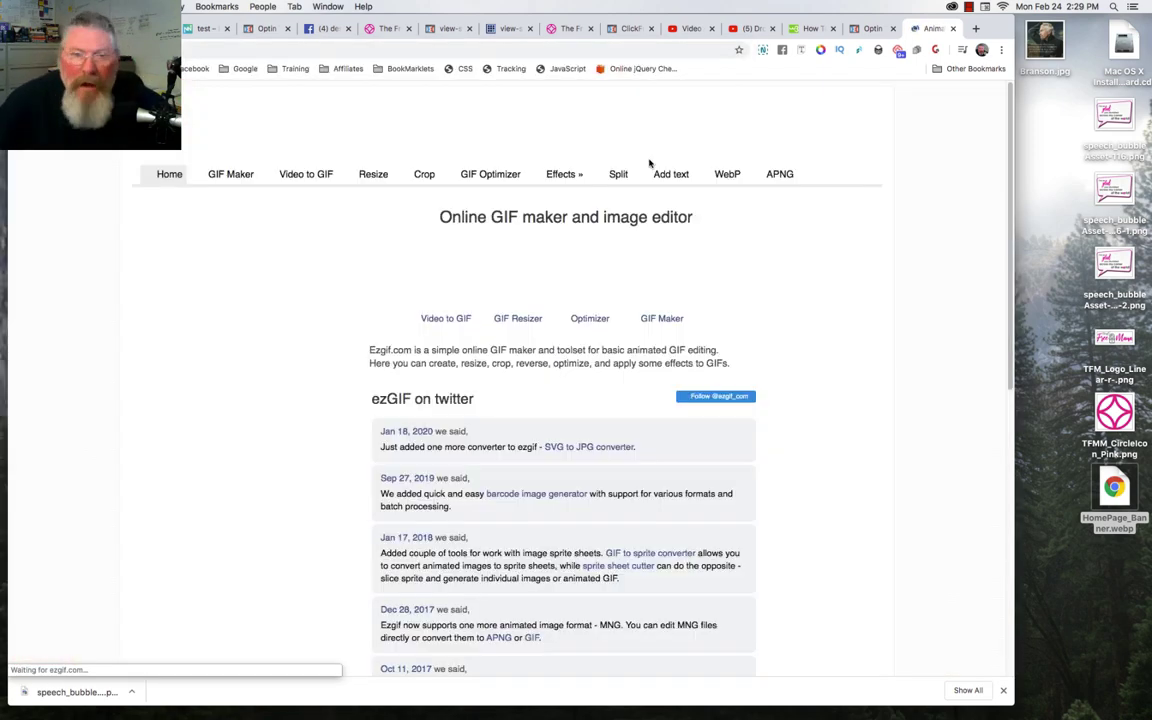
- Open the WebP to JPG converter and enter the copied HomePage_Banner.jpg address as the image URL
{"action": "left_click", "coordinate": [724, 175]}
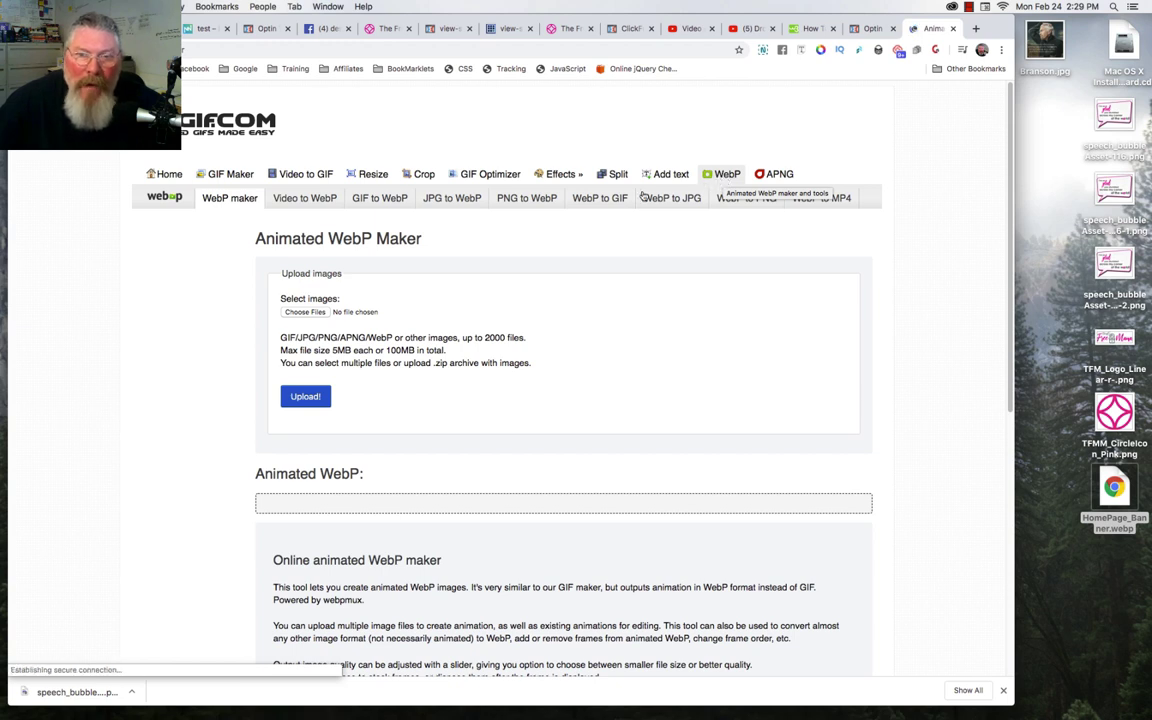
{"action": "left_click", "coordinate": [673, 200]}
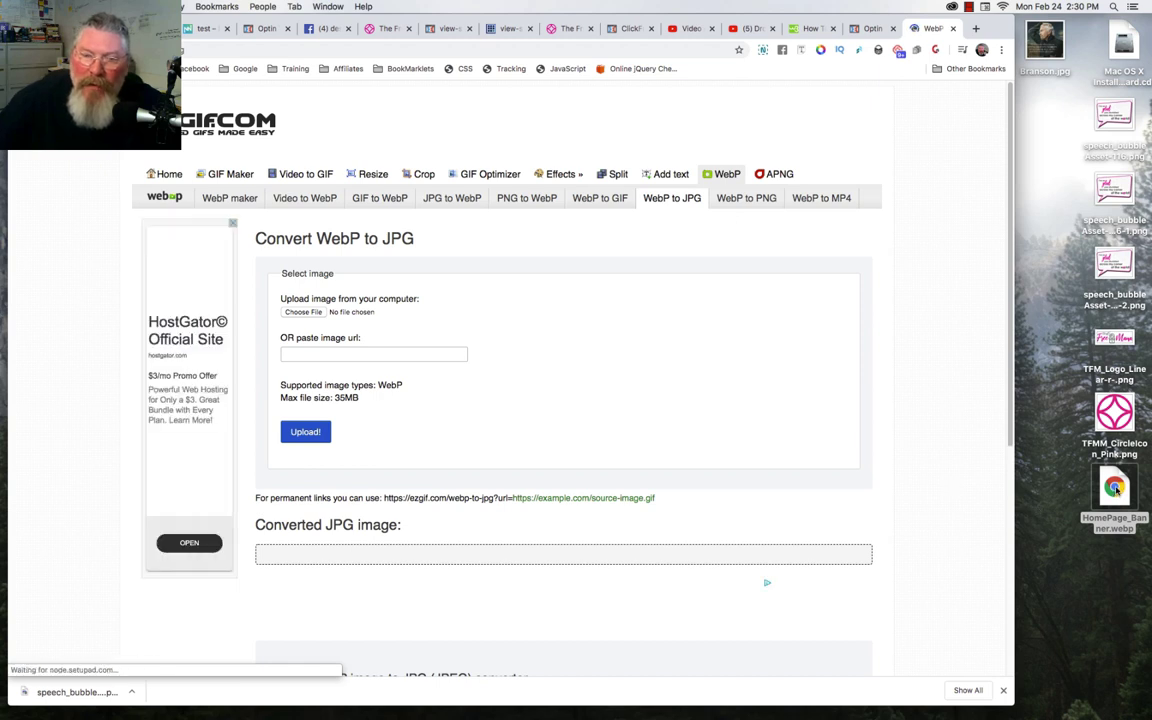
{"action": "right_click", "coordinate": [375, 357]}
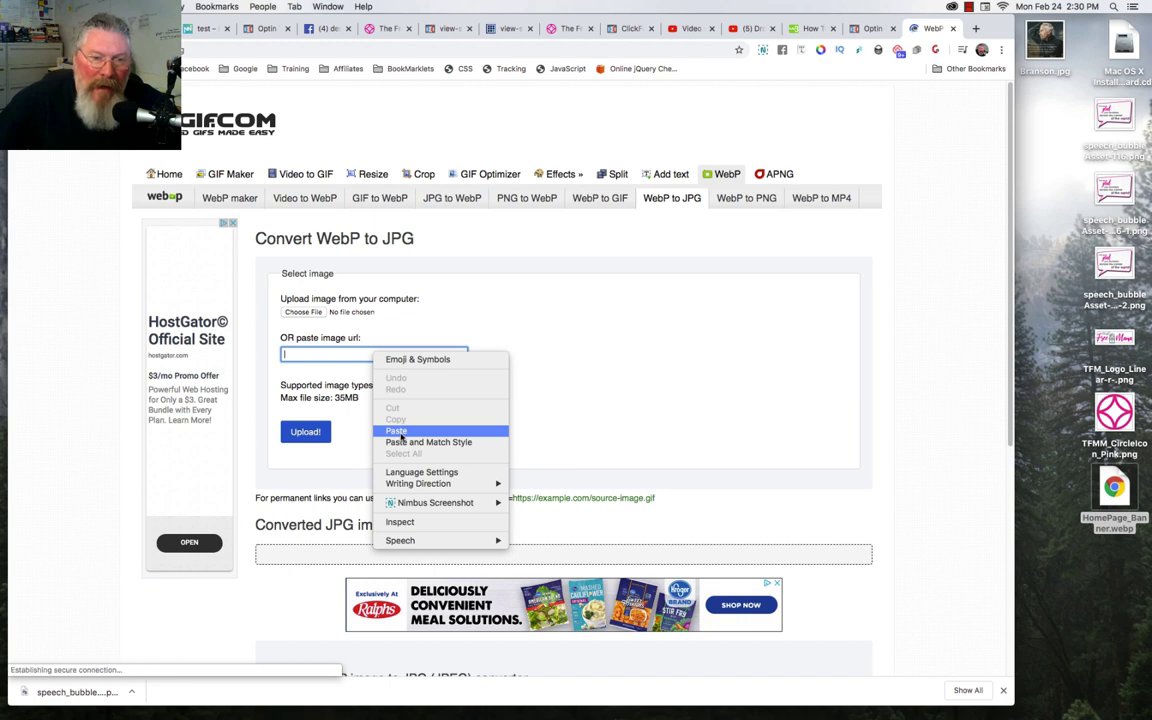
{"action": "left_click", "coordinate": [397, 431]}
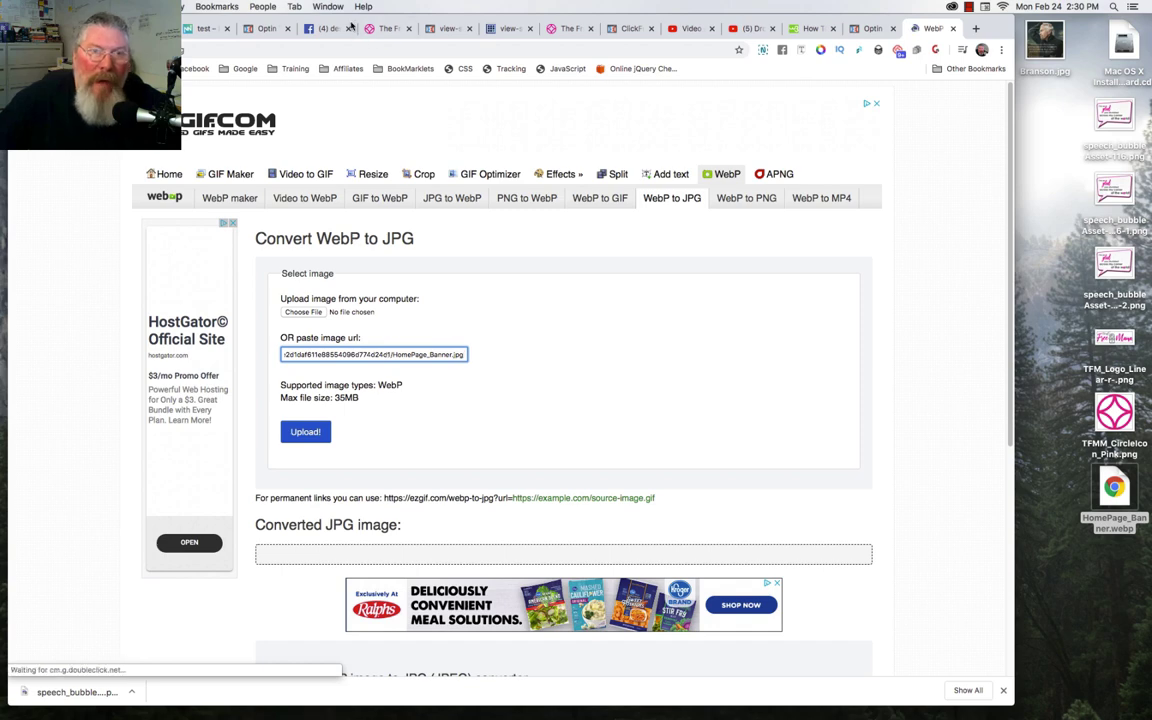
- Choose HomePage_Banner.webp from the Desktop as the WebP to JPG converter's source file and upload it
{"action": "left_click", "coordinate": [375, 29]}
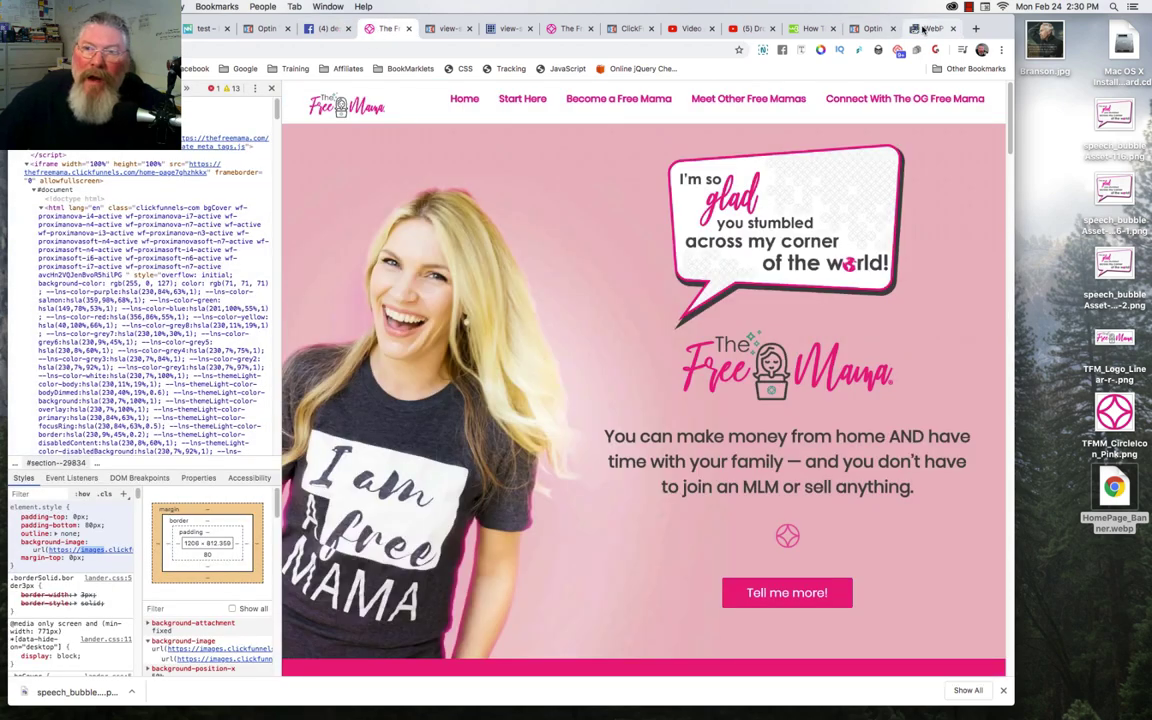
{"action": "left_click", "coordinate": [930, 28]}
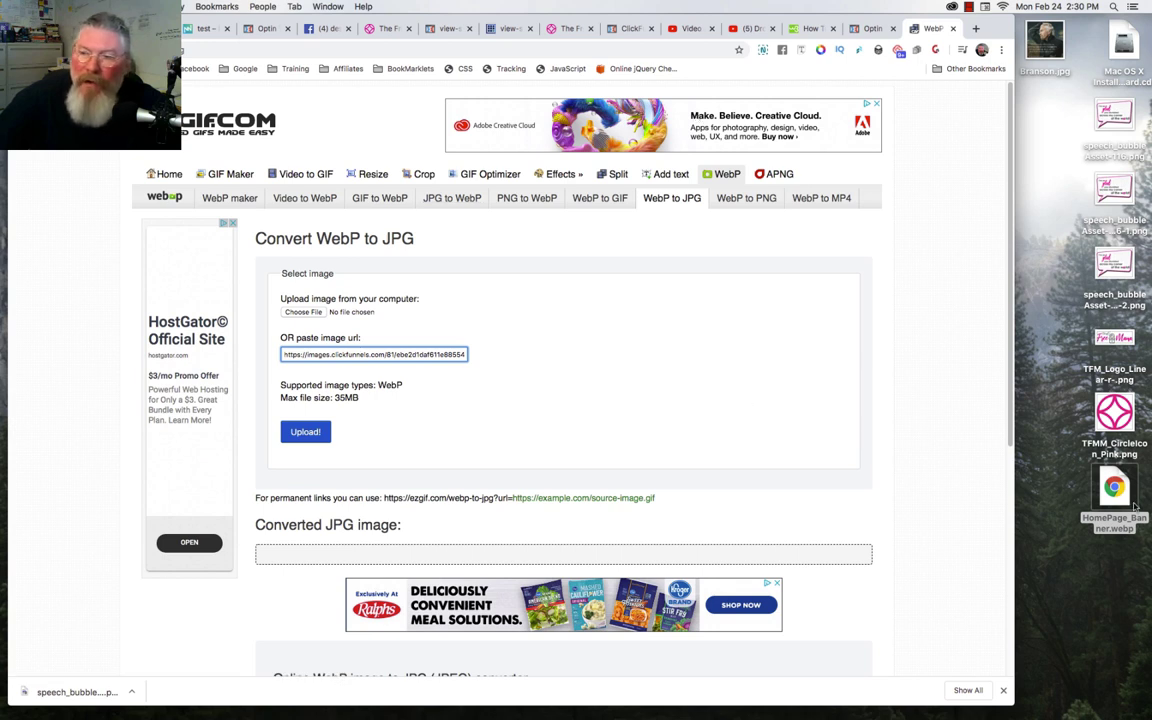
{"action": "left_click_drag", "start_coordinate": [1119, 490], "coordinate": [304, 314]}
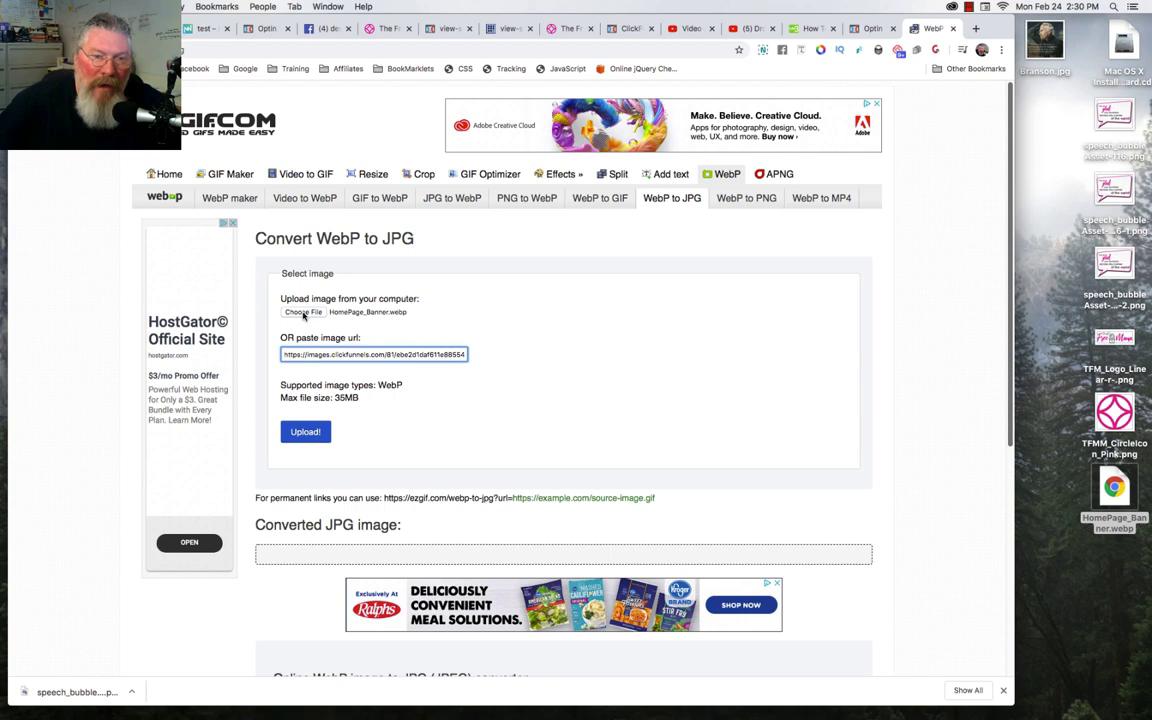
{"action": "left_click", "coordinate": [305, 431]}
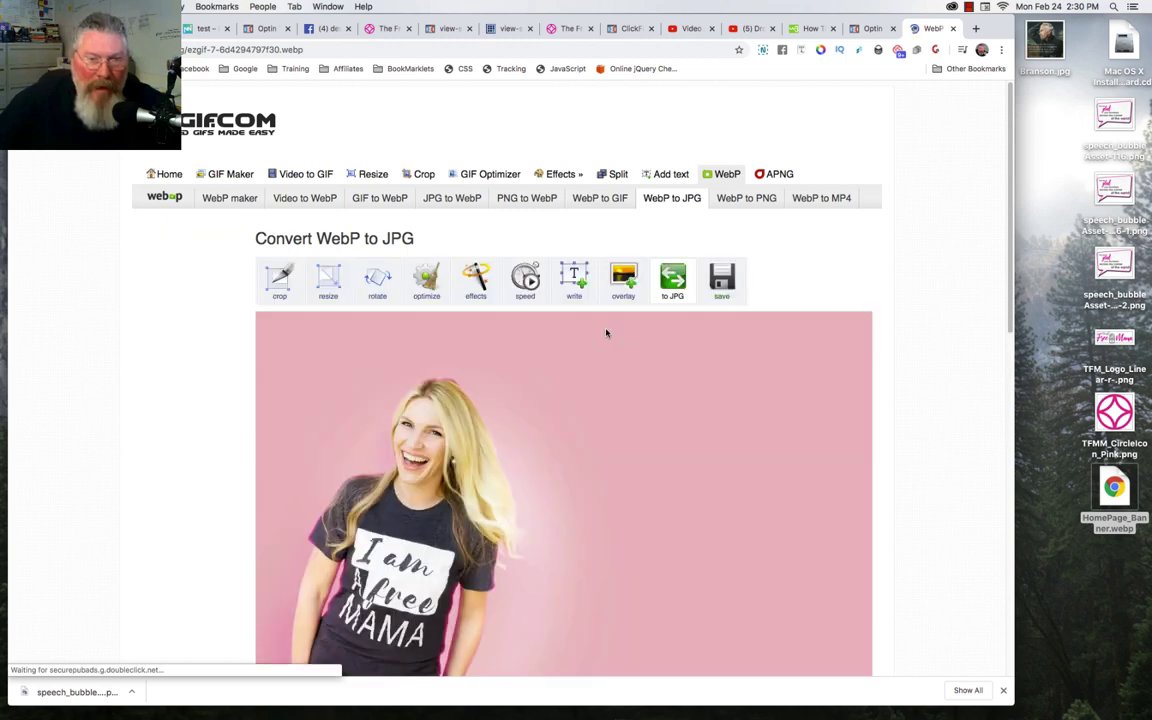
- Convert the uploaded banner to JPG with the default quality and background color, and save the converted image to the Desktop
{"action": "scroll", "coordinate": [556, 385], "scroll_direction": "down", "scroll_amount": 4}
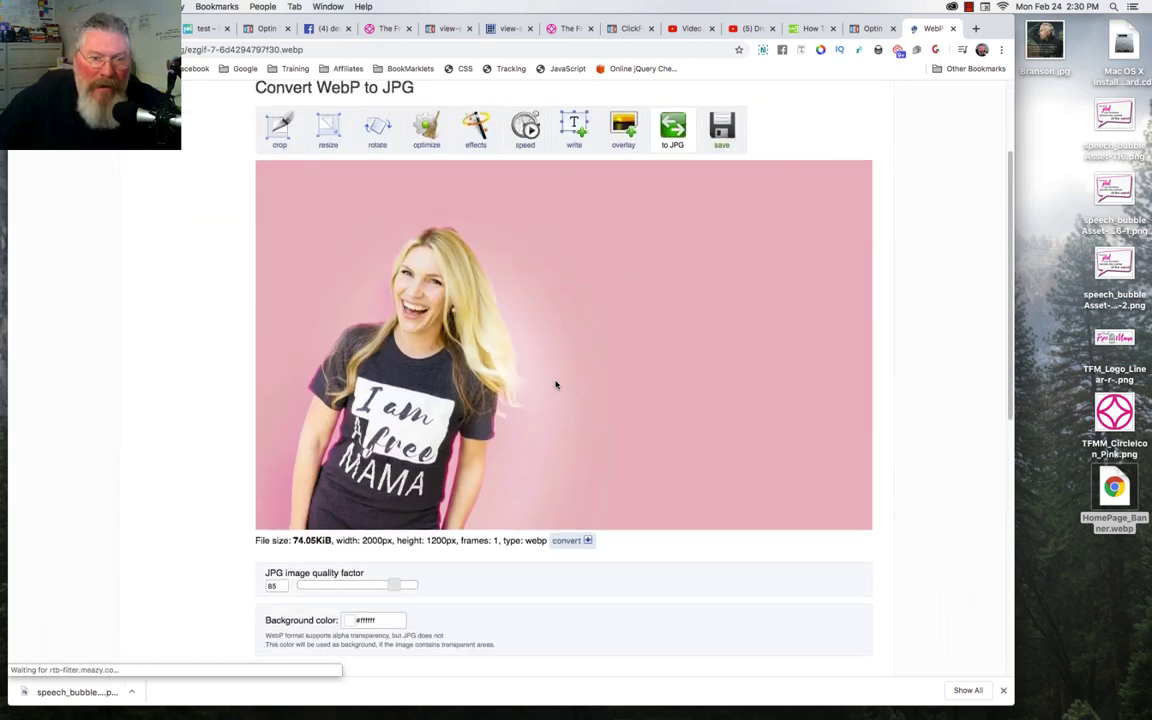
{"action": "scroll", "coordinate": [556, 385], "scroll_direction": "down", "scroll_amount": 1}
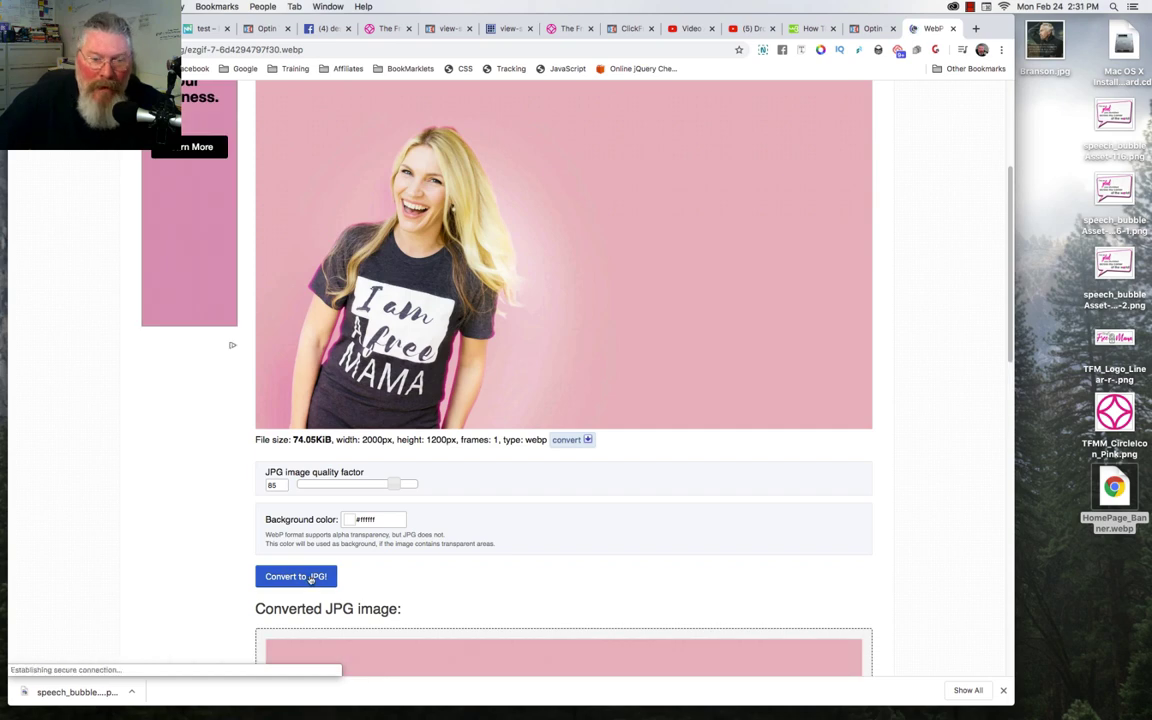
{"action": "scroll", "coordinate": [309, 579], "scroll_direction": "down", "scroll_amount": 4}
{"action": "scroll", "coordinate": [355, 482], "scroll_direction": "down", "scroll_amount": 2}
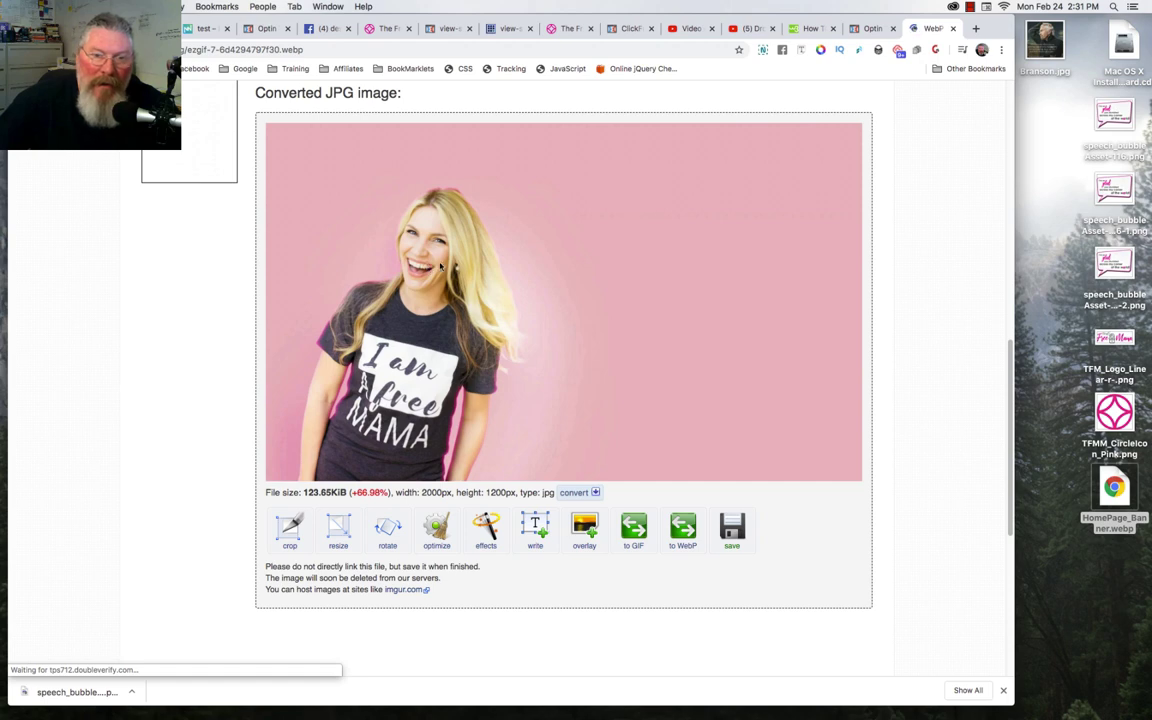
{"action": "left_click_drag", "start_coordinate": [440, 265], "coordinate": [1080, 576]}
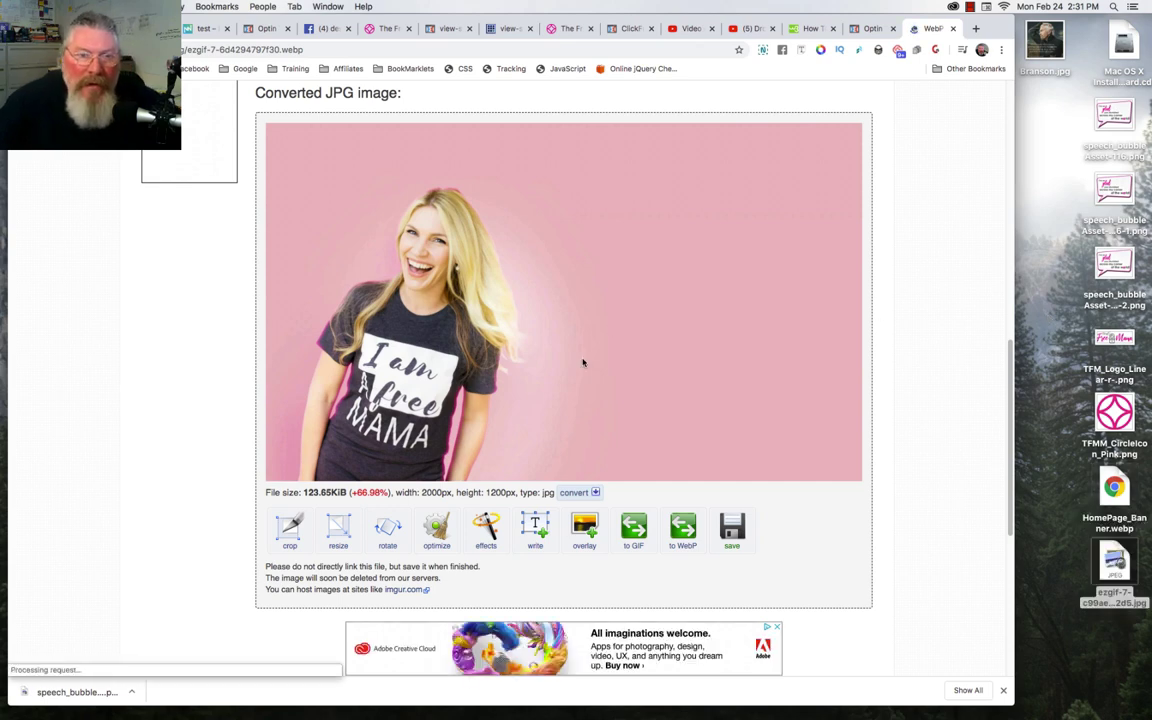
- Return to the Free Mama page and examine the embedded ClickFunnels page's element code down to the banner section
{"action": "scroll", "coordinate": [566, 365], "scroll_direction": "up", "scroll_amount": 10}
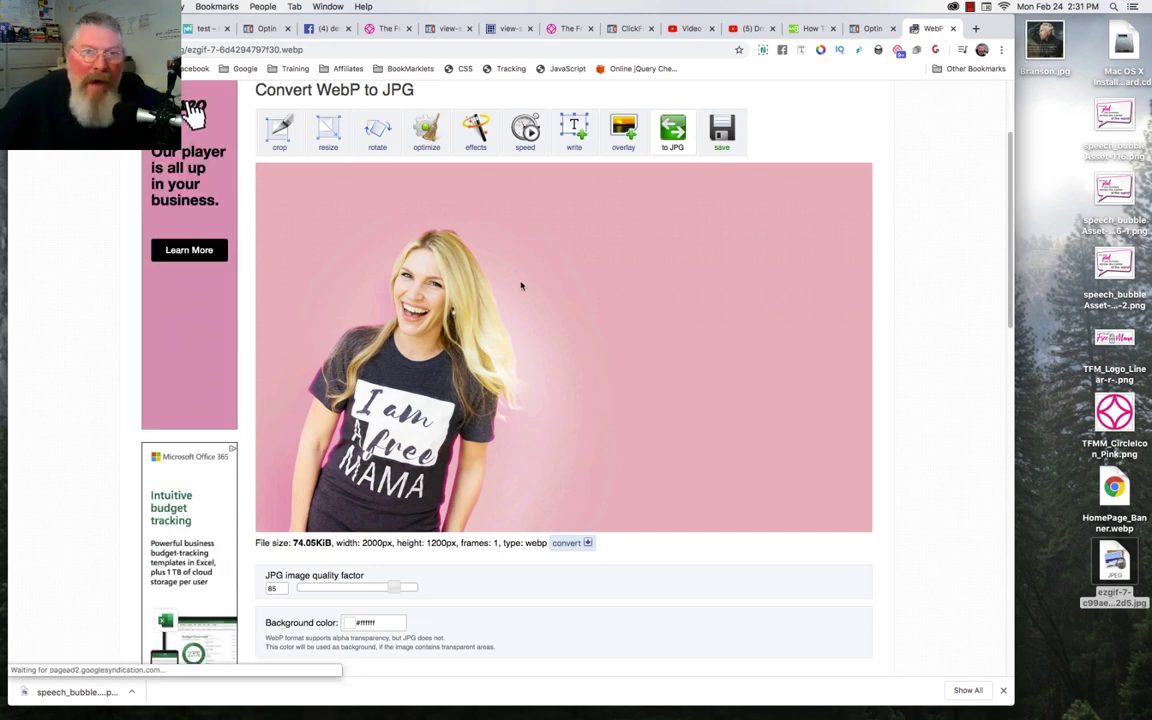
{"action": "left_click", "coordinate": [475, 130]}
{"action": "left_click", "coordinate": [387, 29]}
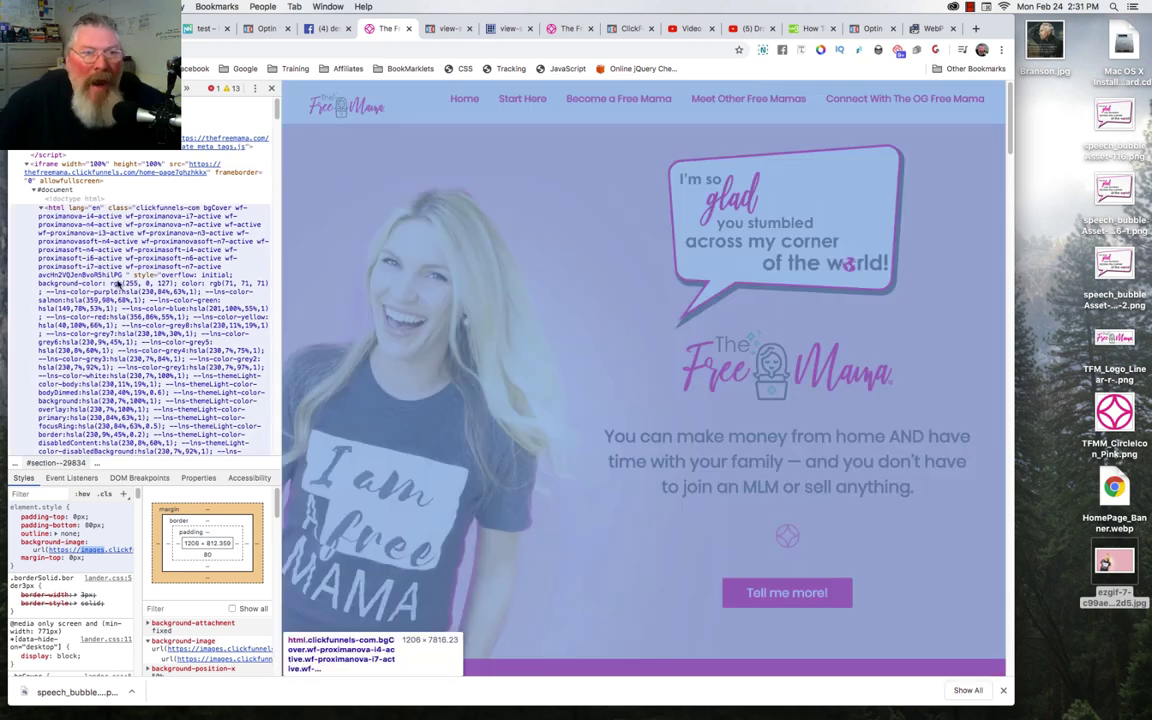
{"action": "scroll", "coordinate": [80, 258], "scroll_direction": "down", "scroll_amount": 10}
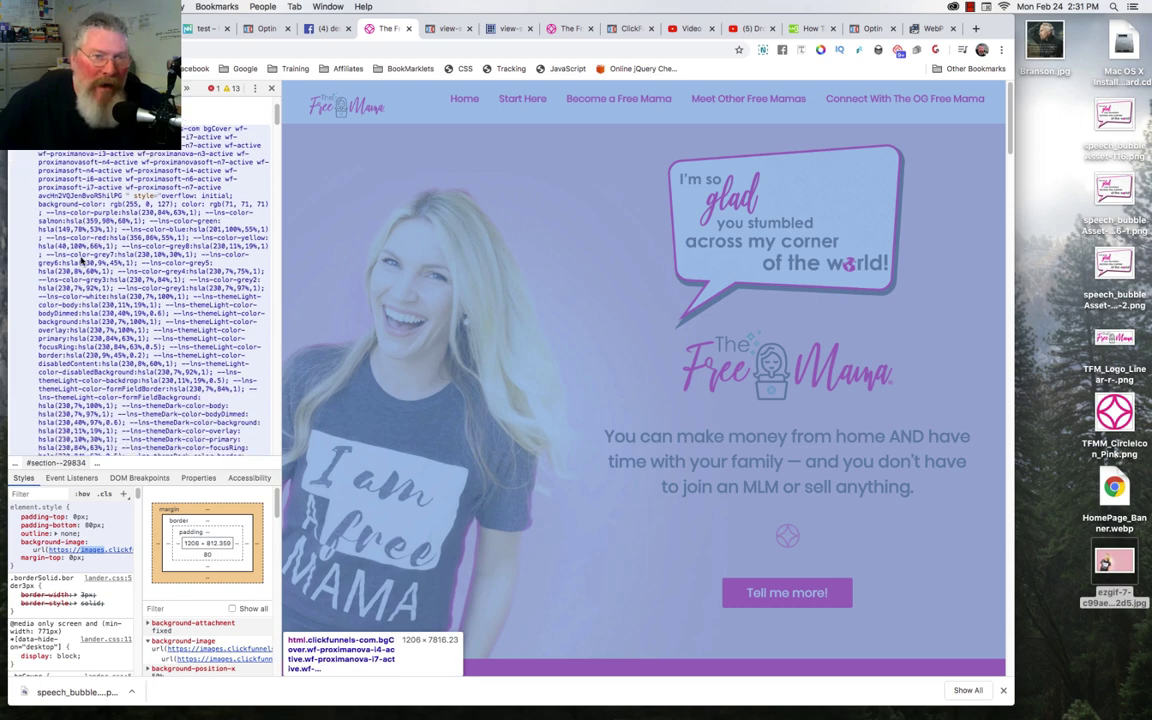
{"action": "scroll", "coordinate": [82, 260], "scroll_direction": "down", "scroll_amount": 8}
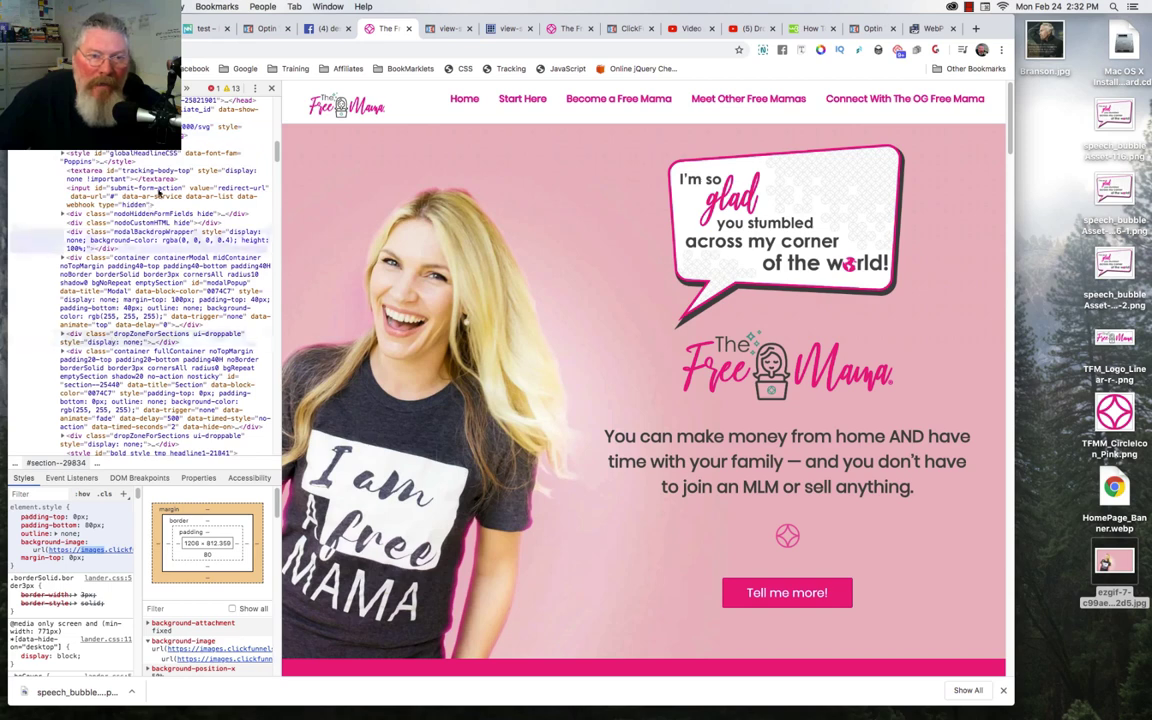
{"action": "scroll", "coordinate": [138, 313], "scroll_direction": "down", "scroll_amount": 2}
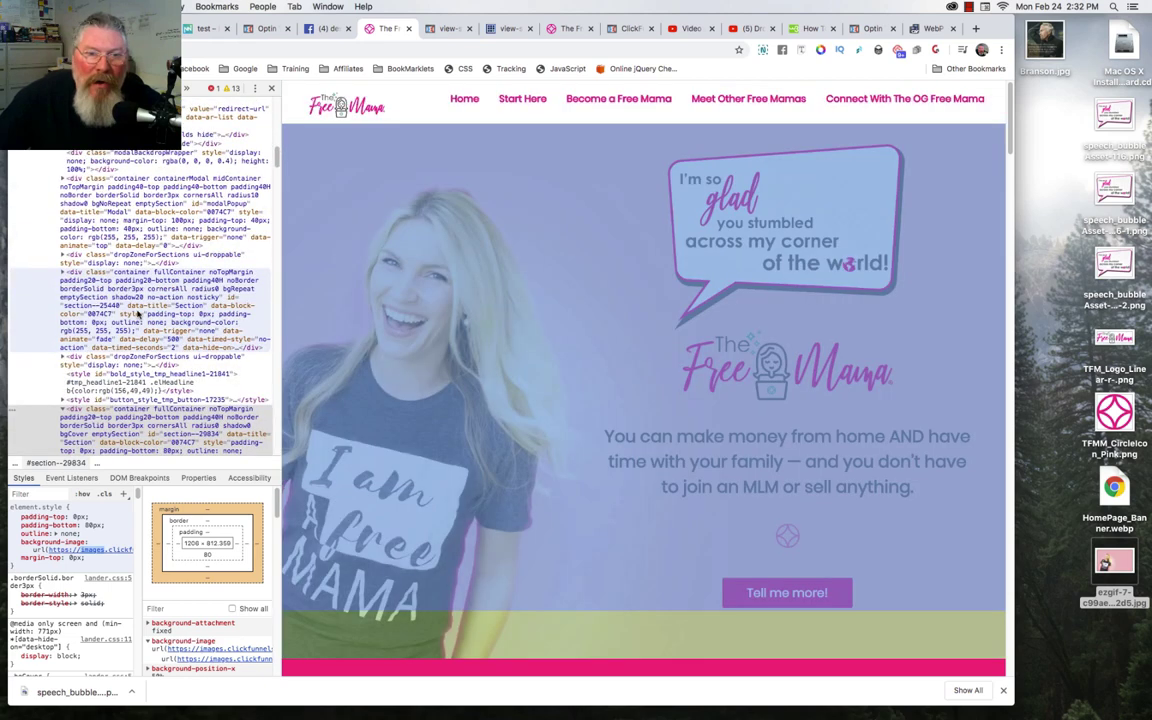